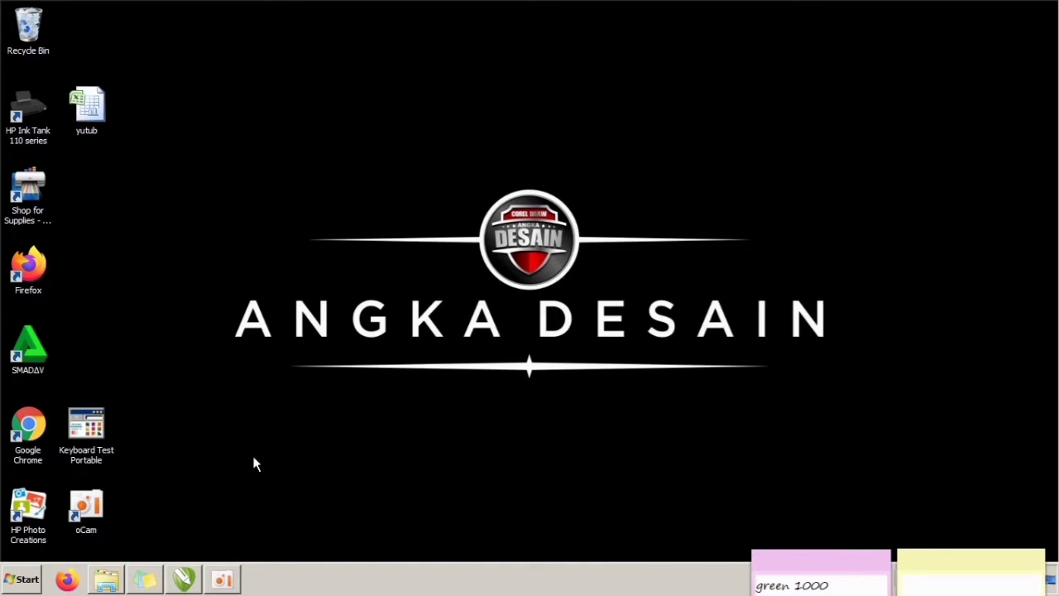
Switch to CorelDRAW and add the artistic text "angka desain" in the upper half of the page
{"action": "left_click", "coordinate": [187, 583]}
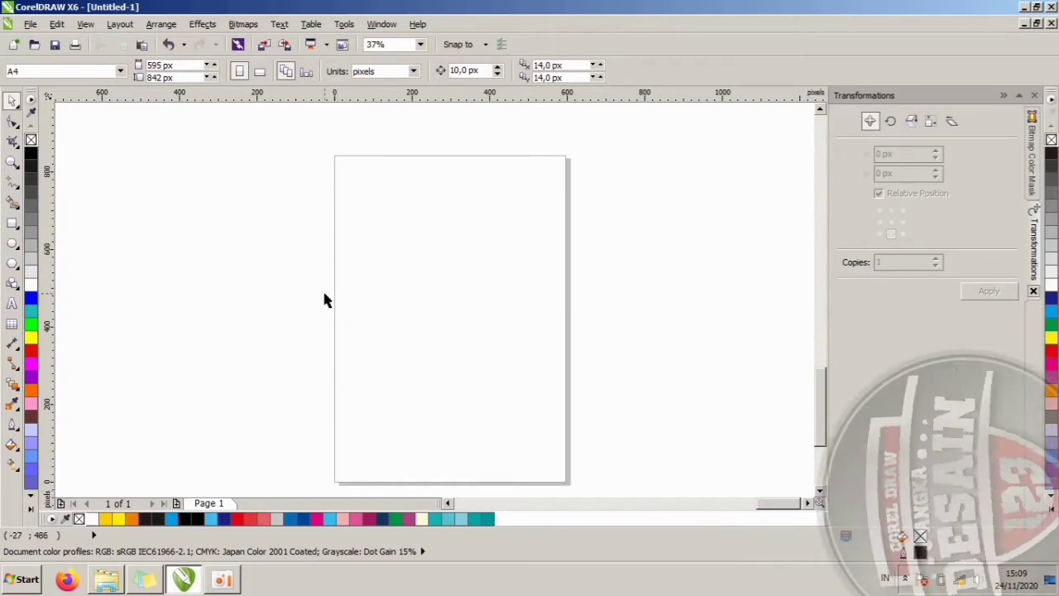
{"action": "left_click", "coordinate": [11, 306]}
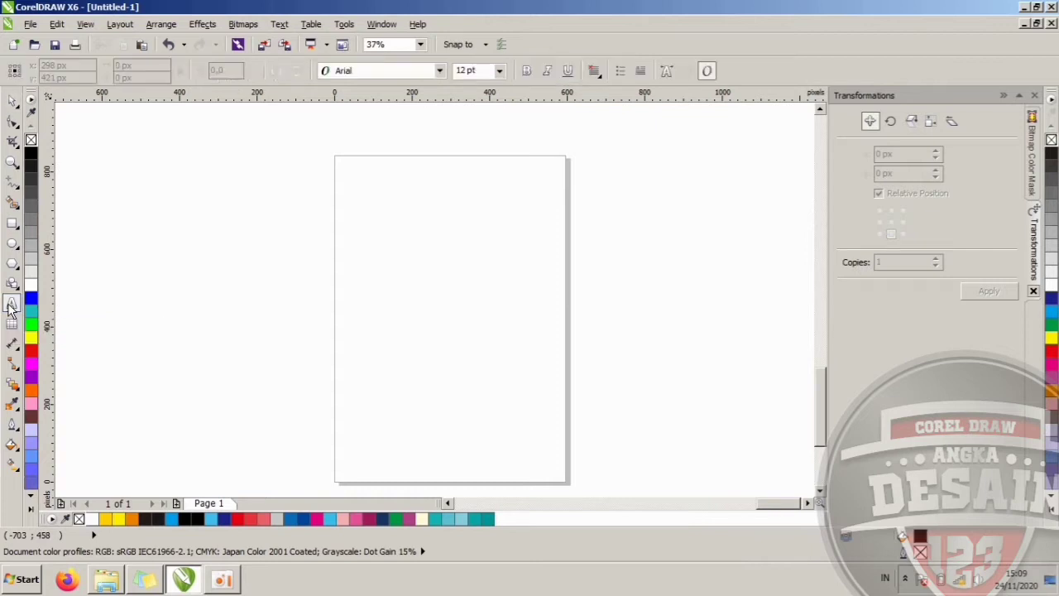
{"action": "left_click", "coordinate": [388, 275]}
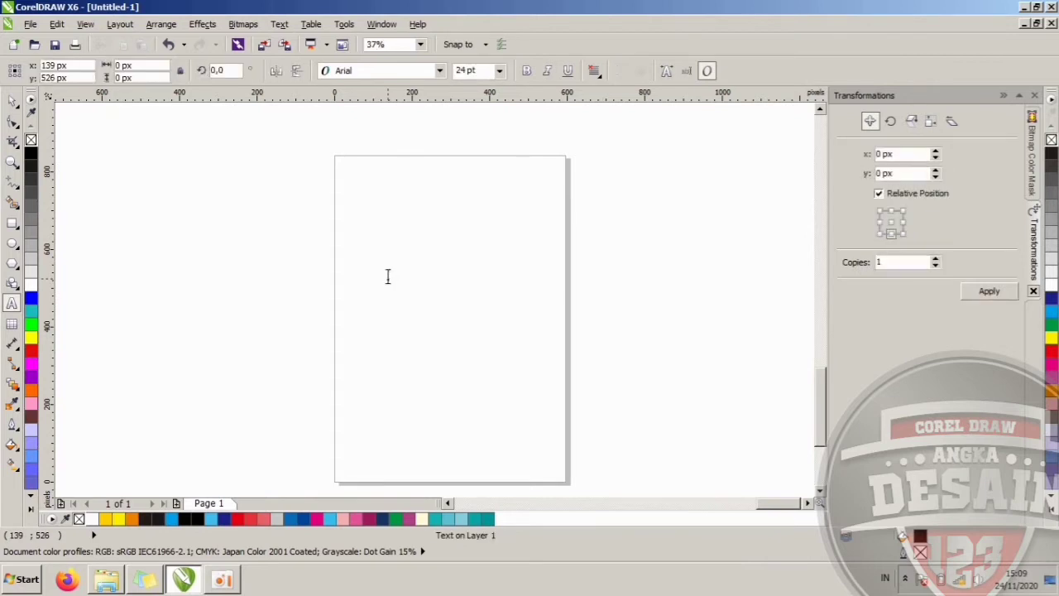
{"action": "type", "text": "An"}
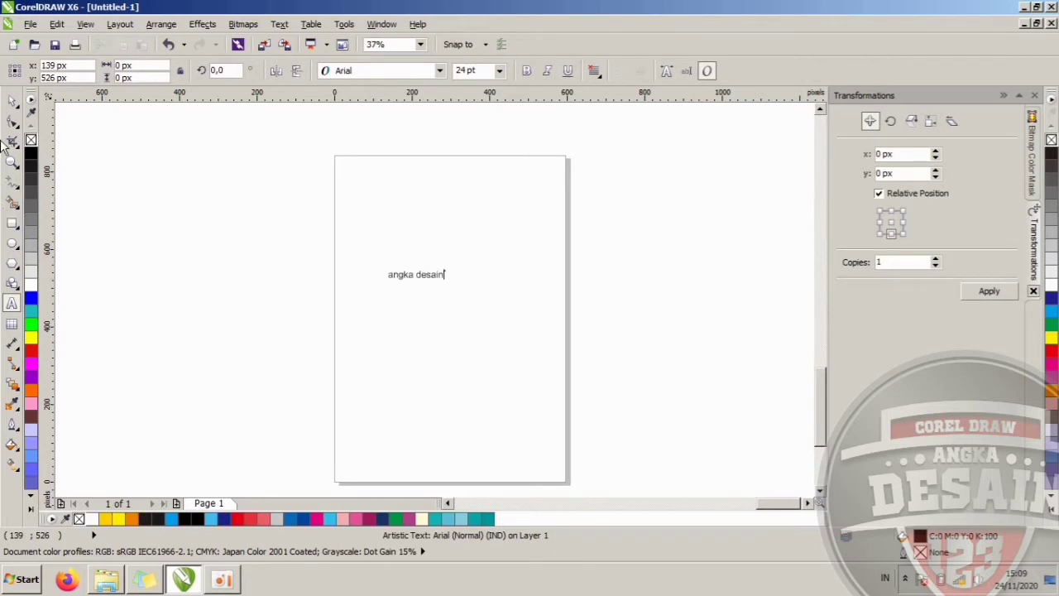
{"action": "left_click", "coordinate": [11, 101]}
Enlarge the "angka desain" text to about 91 pt and shift it slightly back toward the page
{"action": "left_click", "coordinate": [448, 260]}
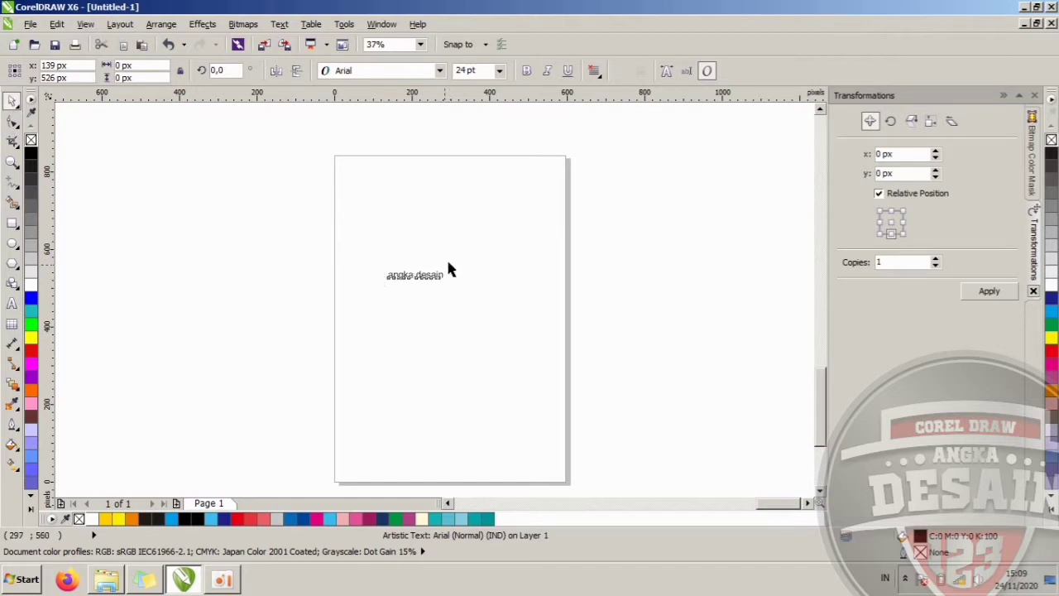
{"action": "left_click", "coordinate": [434, 271]}
{"action": "left_click_drag", "start_coordinate": [447, 265], "coordinate": [596, 182]}
{"action": "left_click_drag", "start_coordinate": [526, 260], "coordinate": [504, 267]}
{"action": "left_click", "coordinate": [480, 317]}
Split the text onto two lines, with "angka" above "desain"
{"action": "double_click", "coordinate": [476, 276]}
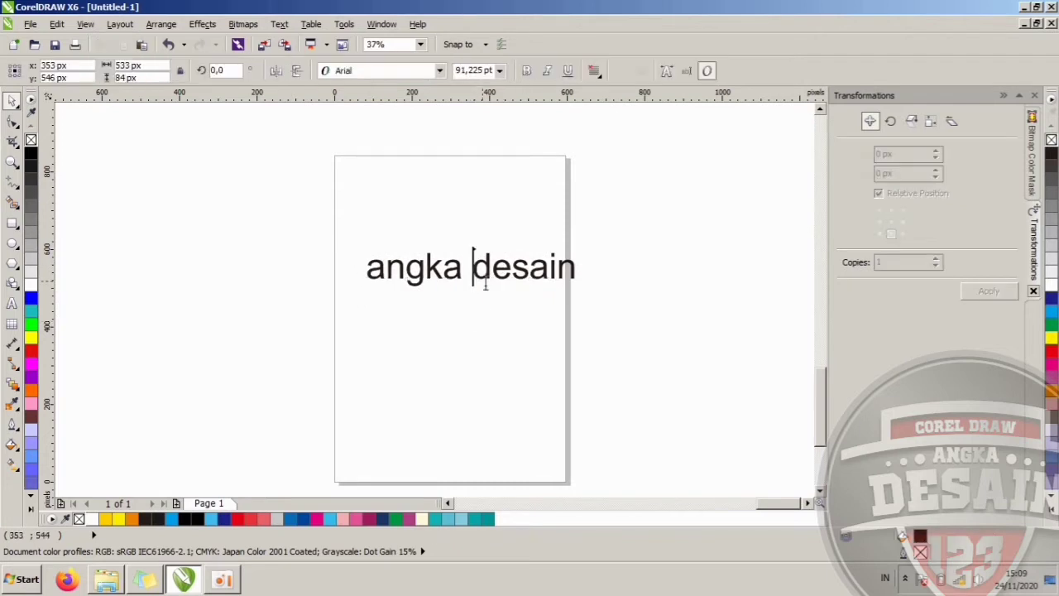
{"action": "key", "text": "Return"}
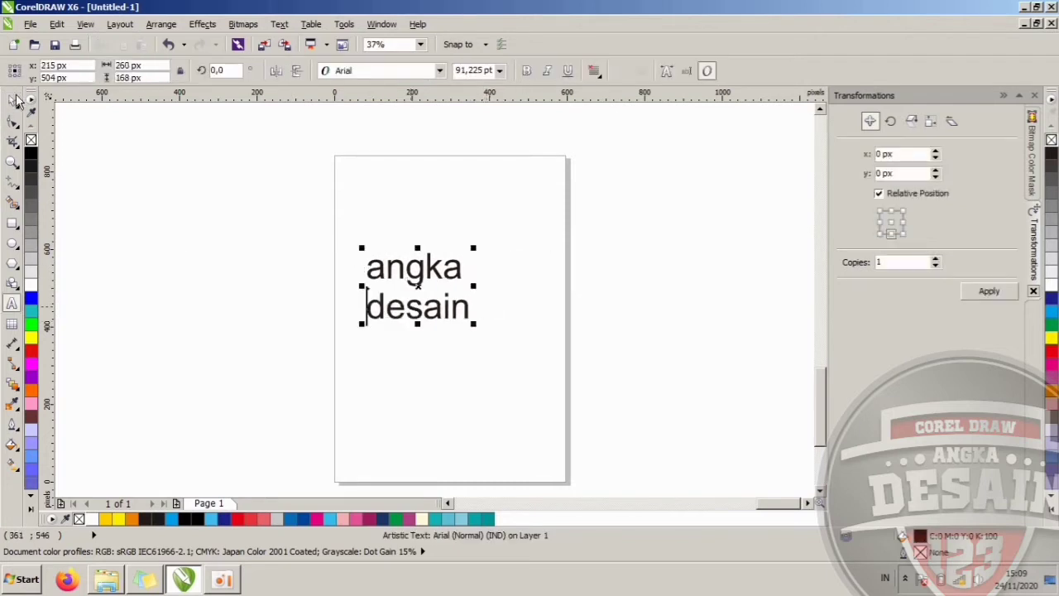
{"action": "left_click", "coordinate": [12, 99]}
{"action": "left_click", "coordinate": [470, 284]}
Break the two-line text apart into separate "angka" and "desain" text objects
{"action": "double_click", "coordinate": [432, 281]}
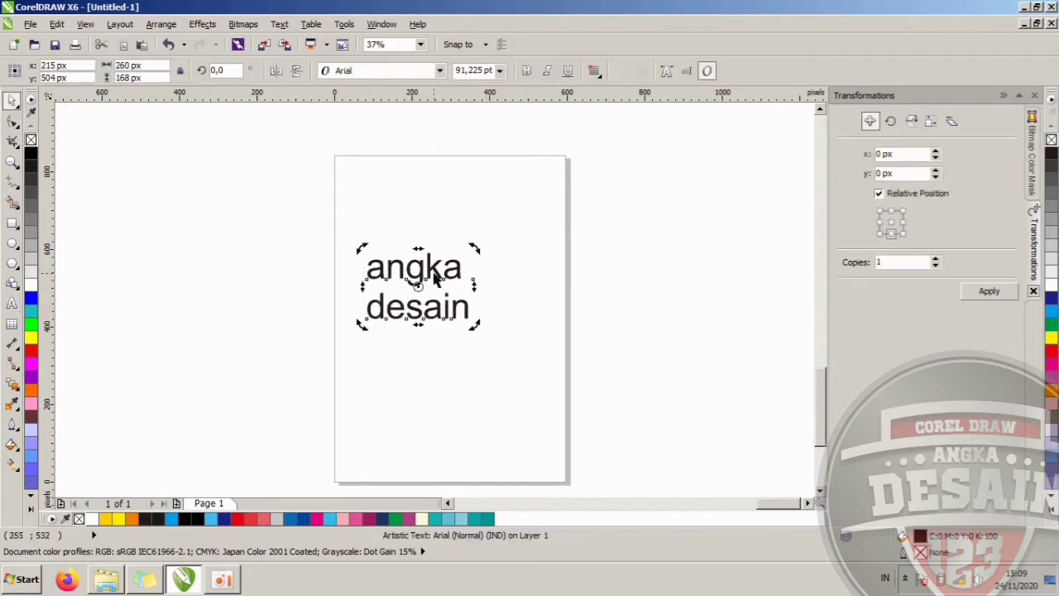
{"action": "key", "text": "ctrl+a"}
{"action": "scroll", "coordinate": [432, 281], "scroll_direction": "up", "scroll_amount": 2}
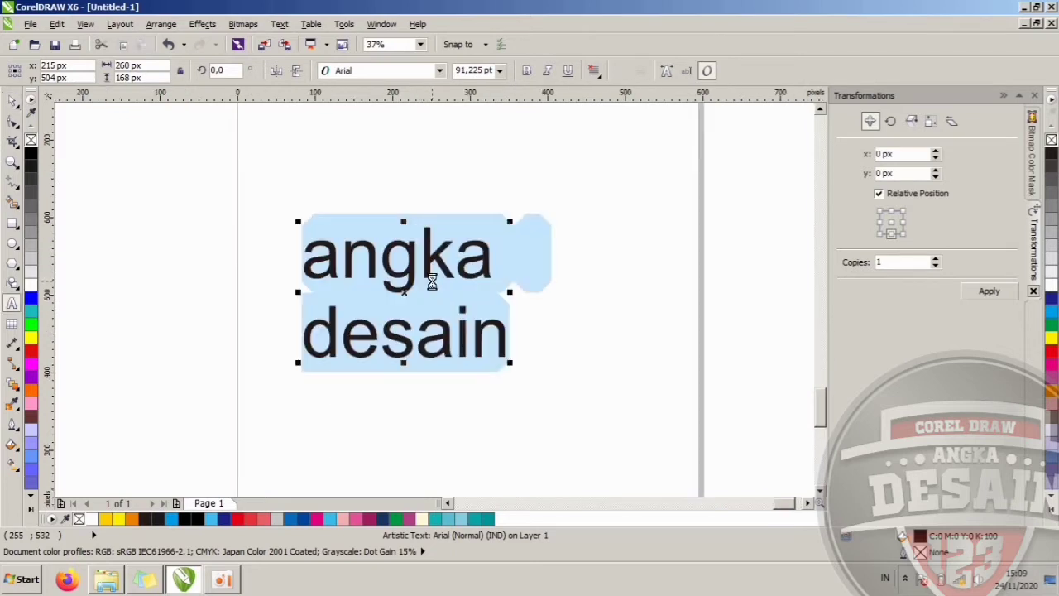
{"action": "left_click", "coordinate": [13, 99]}
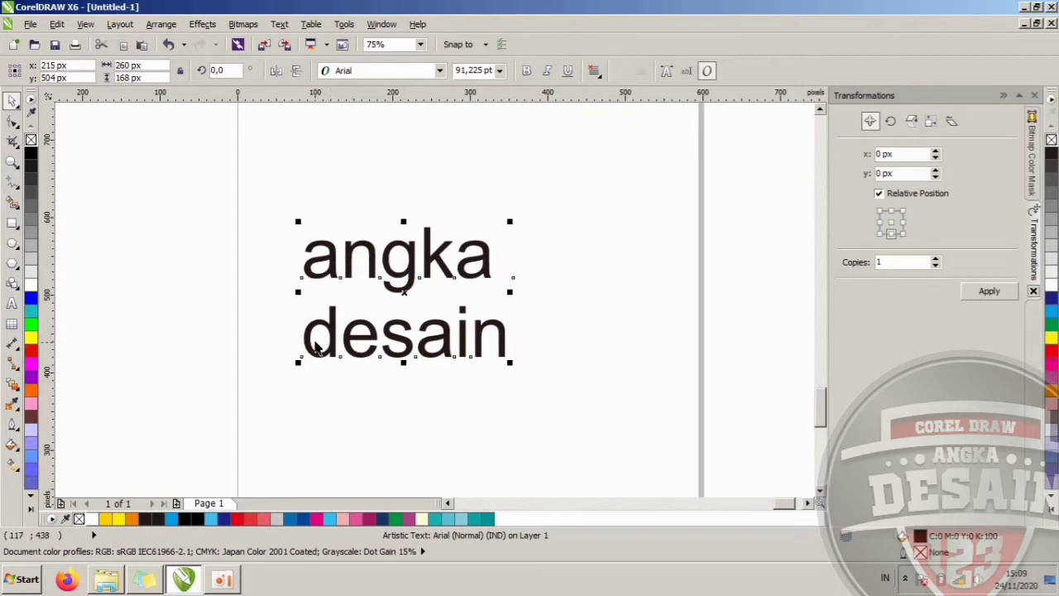
{"action": "left_click_drag", "start_coordinate": [427, 255], "coordinate": [454, 236]}
{"action": "key", "text": "ctrl+u"}
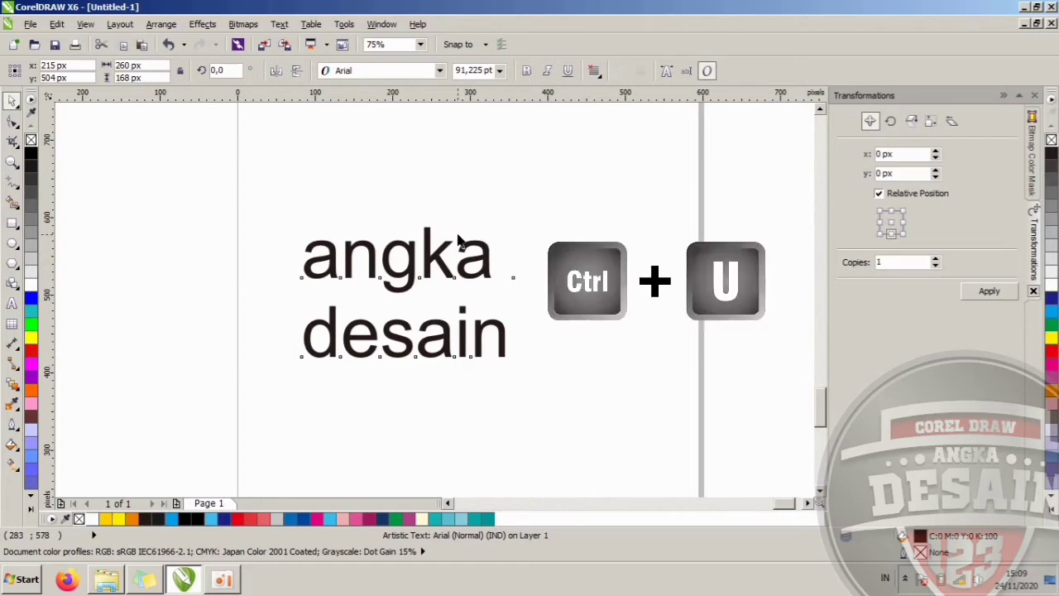
{"action": "left_click", "coordinate": [457, 233]}
{"action": "key", "text": "ctrl+k"}
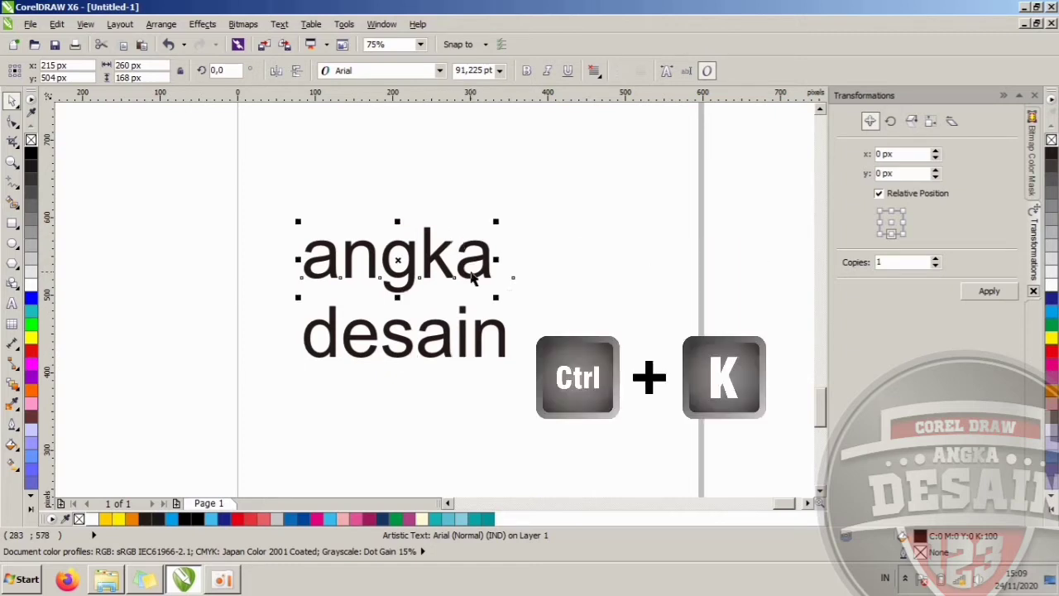
Move the word "angka" slightly down so it sits closer to and centred over "desain"
{"action": "left_click", "coordinate": [554, 309]}
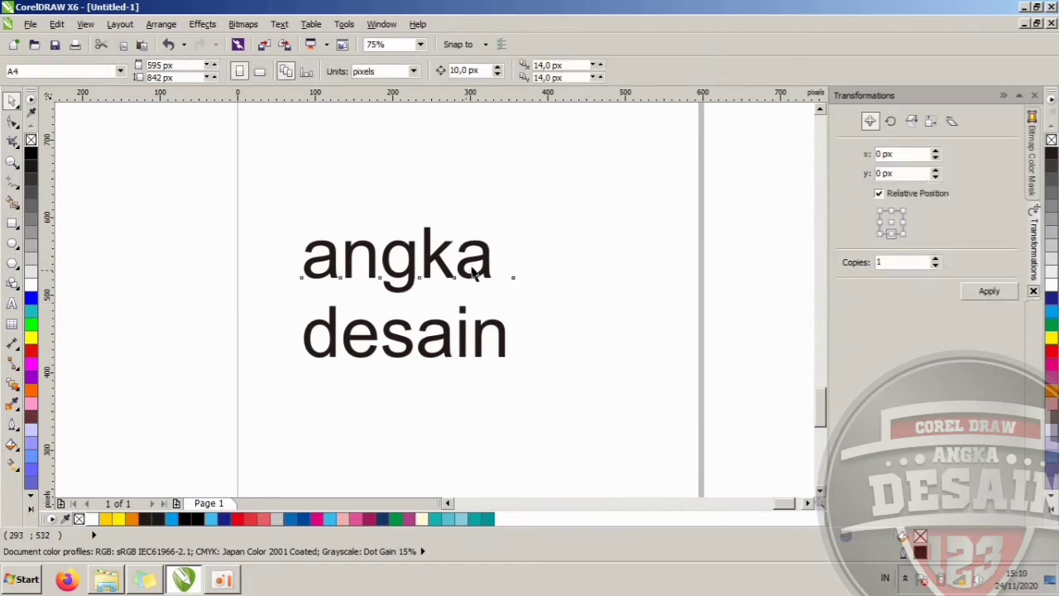
{"action": "left_click_drag", "start_coordinate": [466, 271], "coordinate": [469, 293]}
{"action": "left_click", "coordinate": [552, 300]}
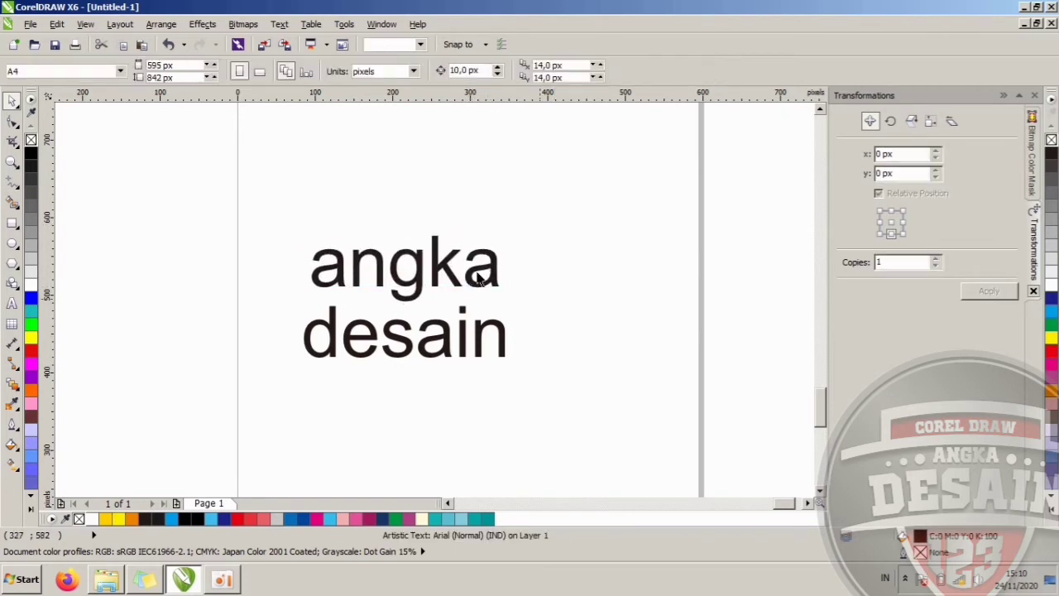
Set the font of both words to BadaBoom BB
{"action": "left_click", "coordinate": [479, 282]}
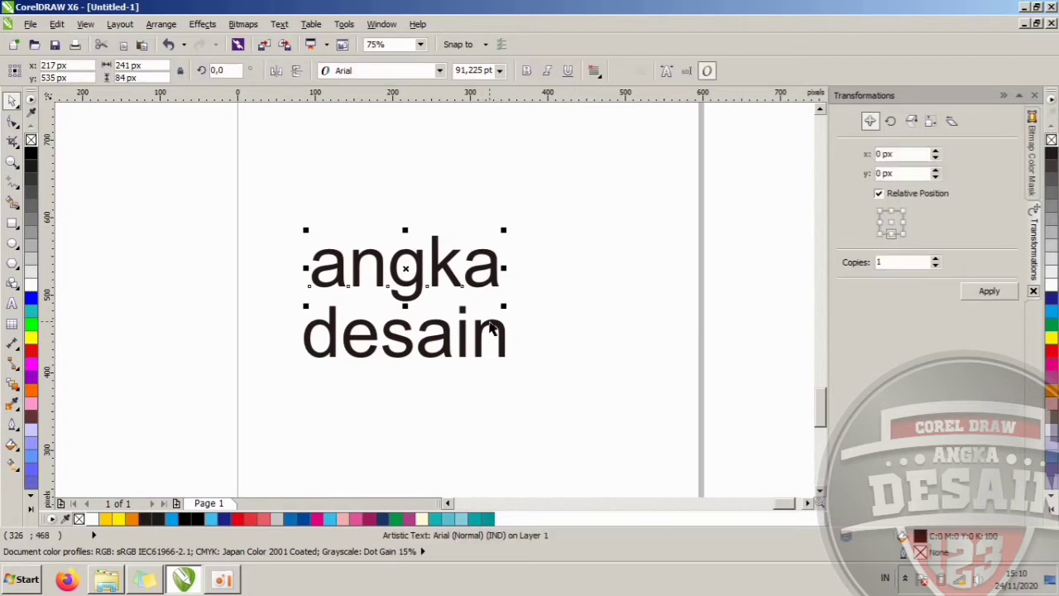
{"action": "left_click", "coordinate": [484, 324], "text": "shift"}
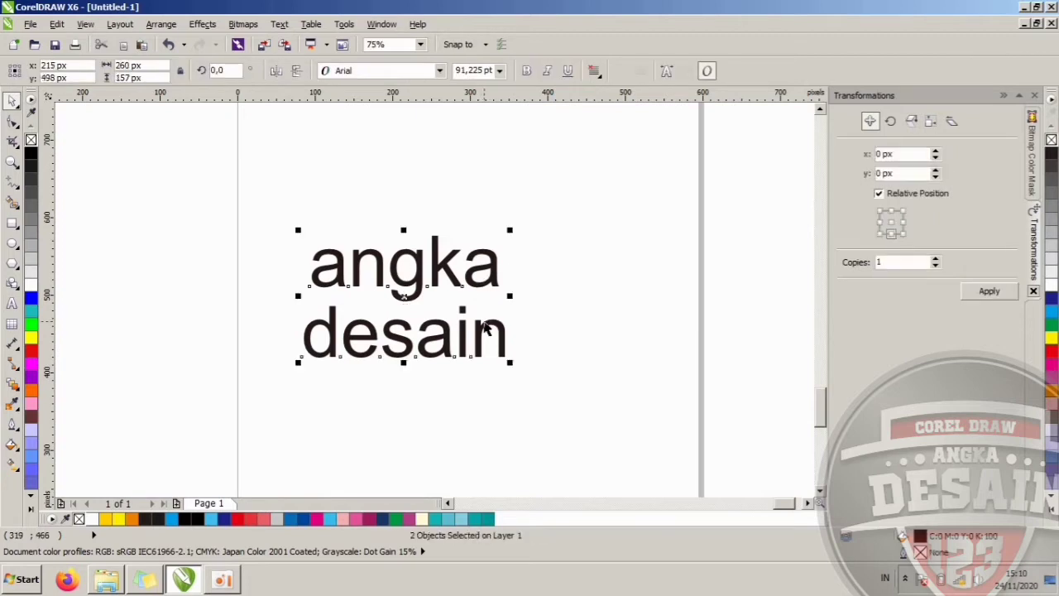
{"action": "left_click", "coordinate": [383, 74]}
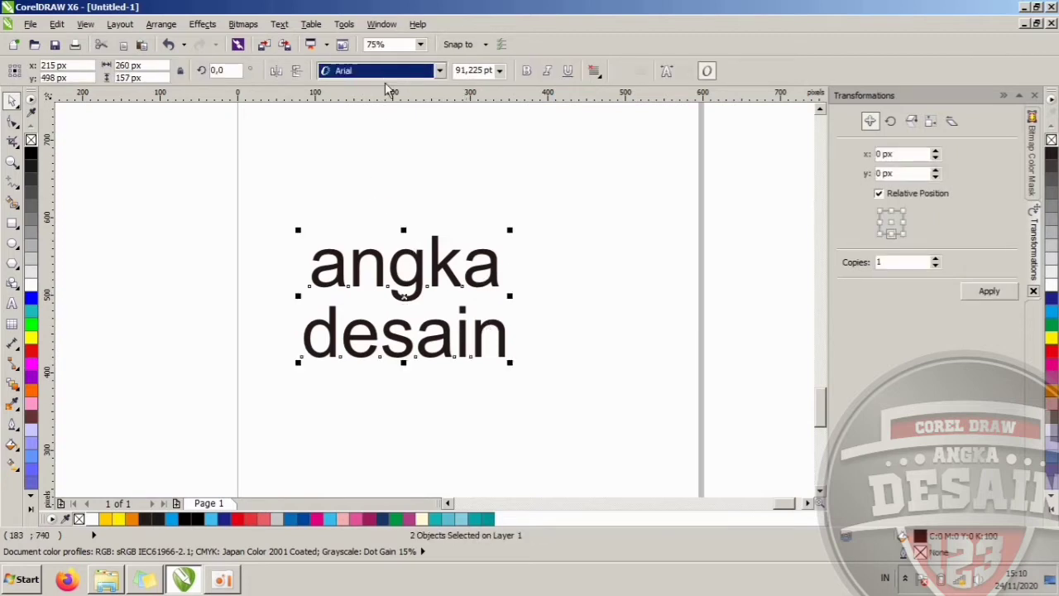
{"action": "left_click", "coordinate": [440, 72]}
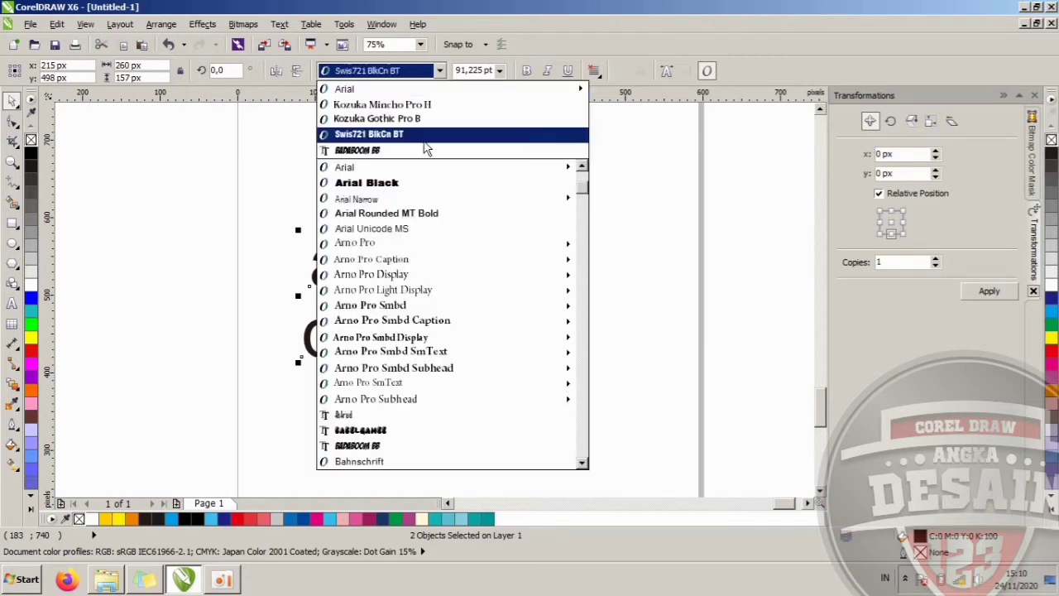
{"action": "left_click", "coordinate": [378, 152]}
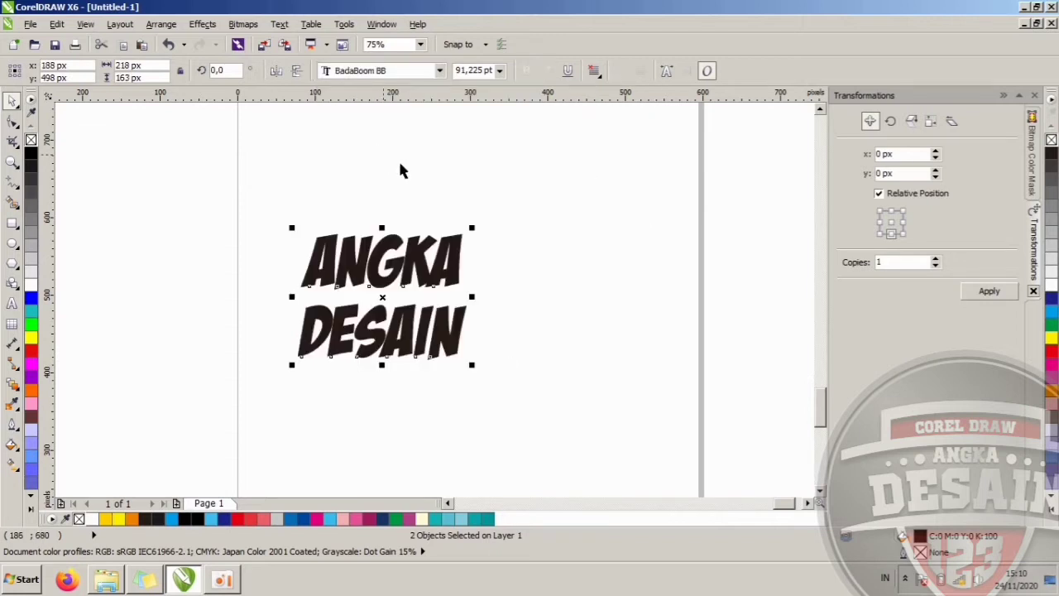
Stretch both words together horizontally to about 295 px wide, keeping their height
{"action": "left_click", "coordinate": [540, 263]}
{"action": "left_click", "coordinate": [463, 329]}
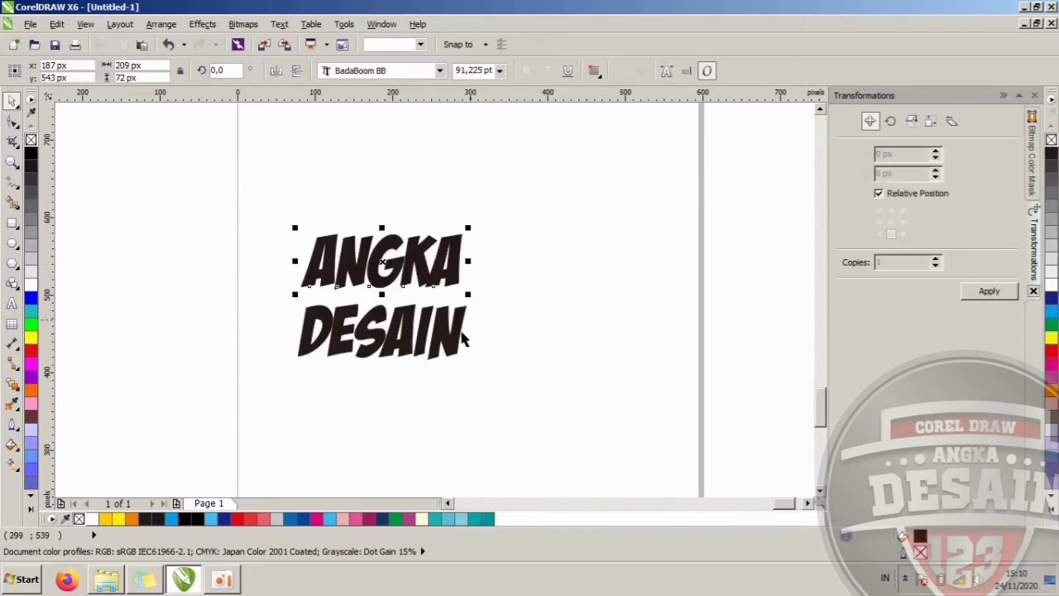
{"action": "key", "text": "ctrl+k"}
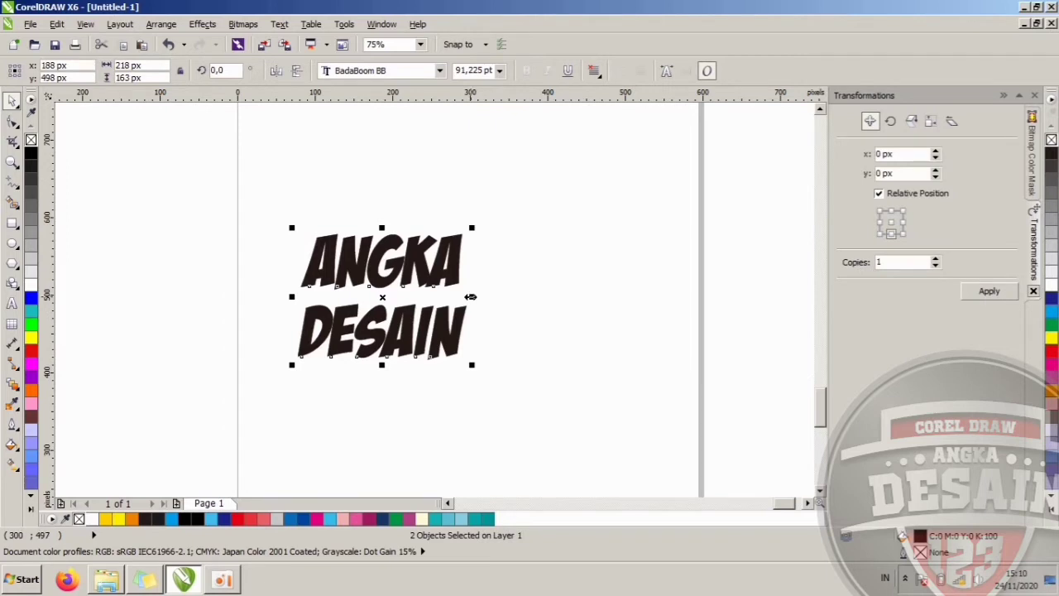
{"action": "left_click_drag", "start_coordinate": [470, 296], "coordinate": [532, 294]}
{"action": "left_click", "coordinate": [534, 296]}
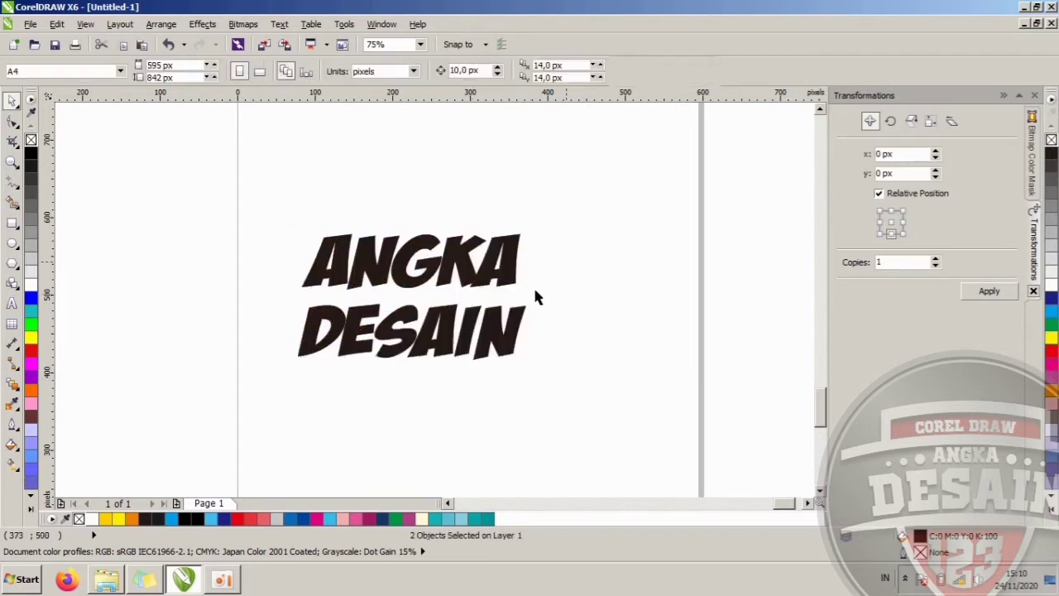
Scale the word "DESAIN" down to about 139 px wide, centred beneath "ANGKA"
{"action": "left_click", "coordinate": [504, 276]}
{"action": "left_click", "coordinate": [512, 334]}
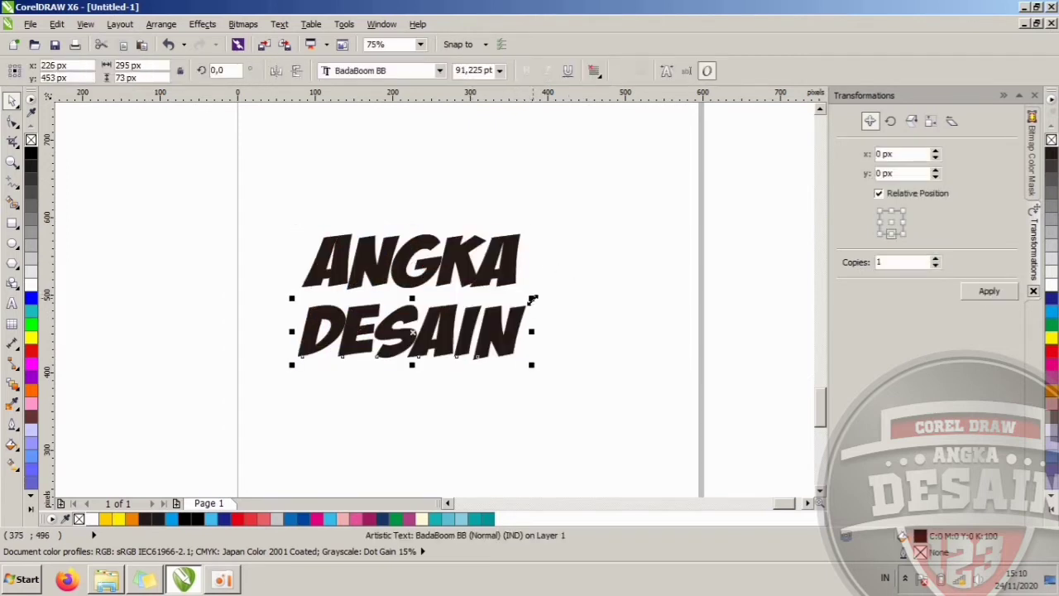
{"action": "left_click_drag", "start_coordinate": [533, 299], "coordinate": [441, 312]}
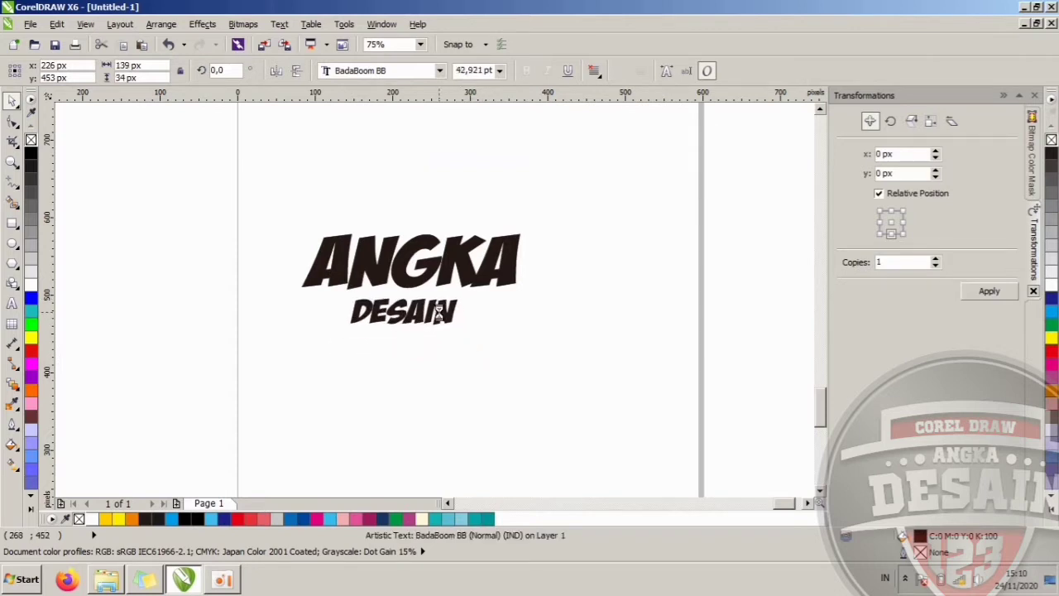
{"action": "left_click", "coordinate": [483, 303]}
Fill the word "ANGKA" with cyan (C:100 M:0 Y:0 K:0)
{"action": "left_click", "coordinate": [472, 285]}
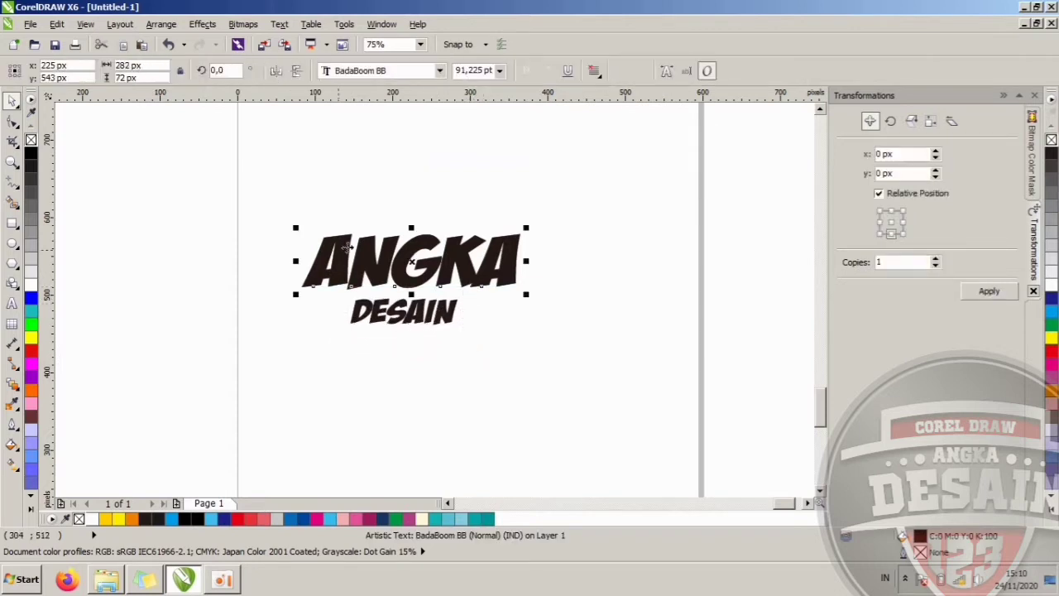
{"action": "scroll", "coordinate": [364, 259], "scroll_direction": "up", "scroll_amount": 2}
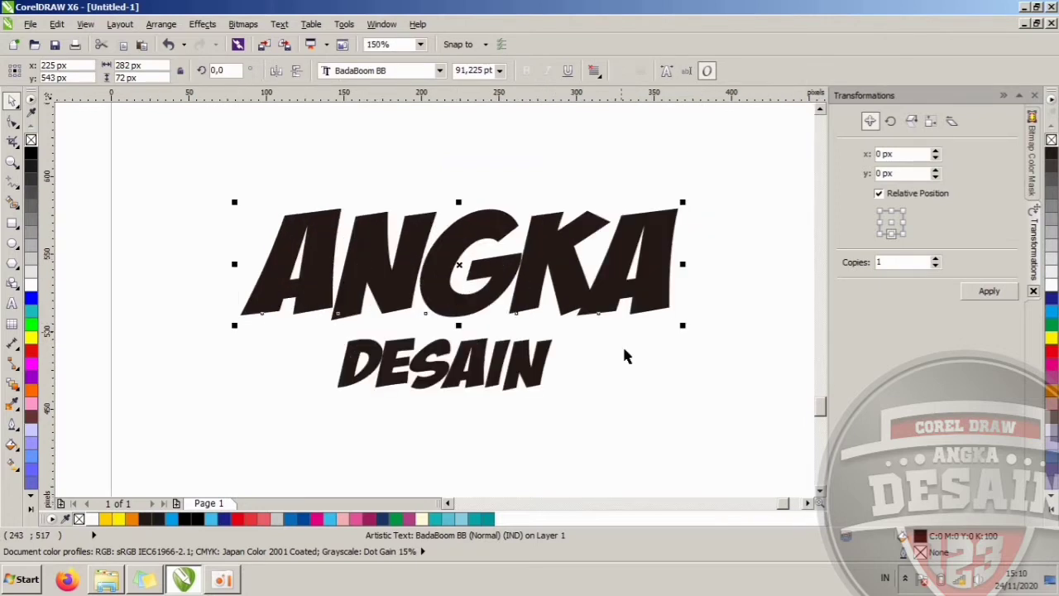
{"action": "left_click", "coordinate": [1050, 312]}
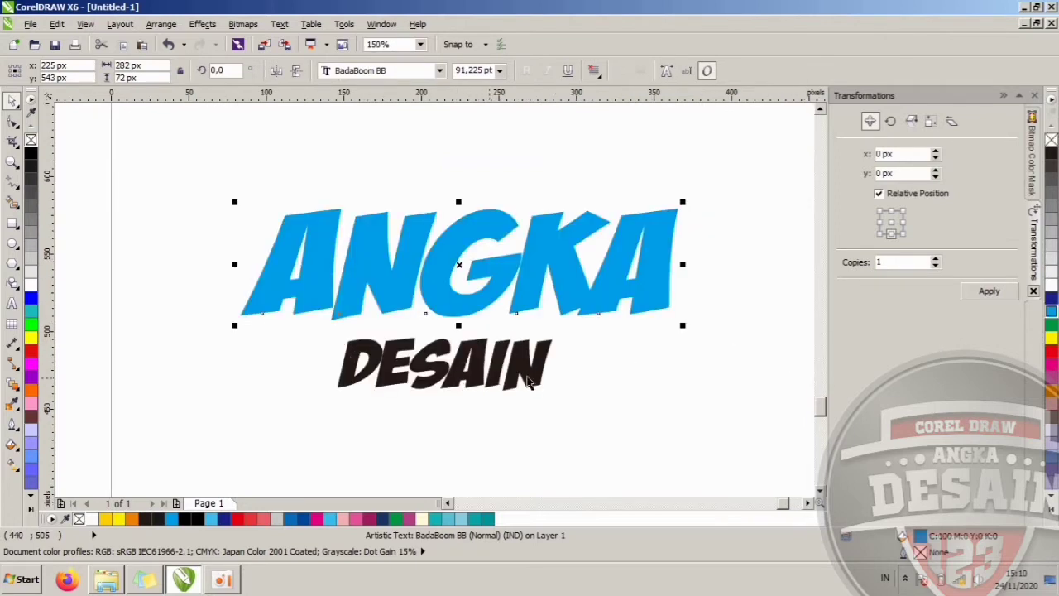
{"action": "left_click", "coordinate": [496, 387]}
{"action": "left_click", "coordinate": [624, 354]}
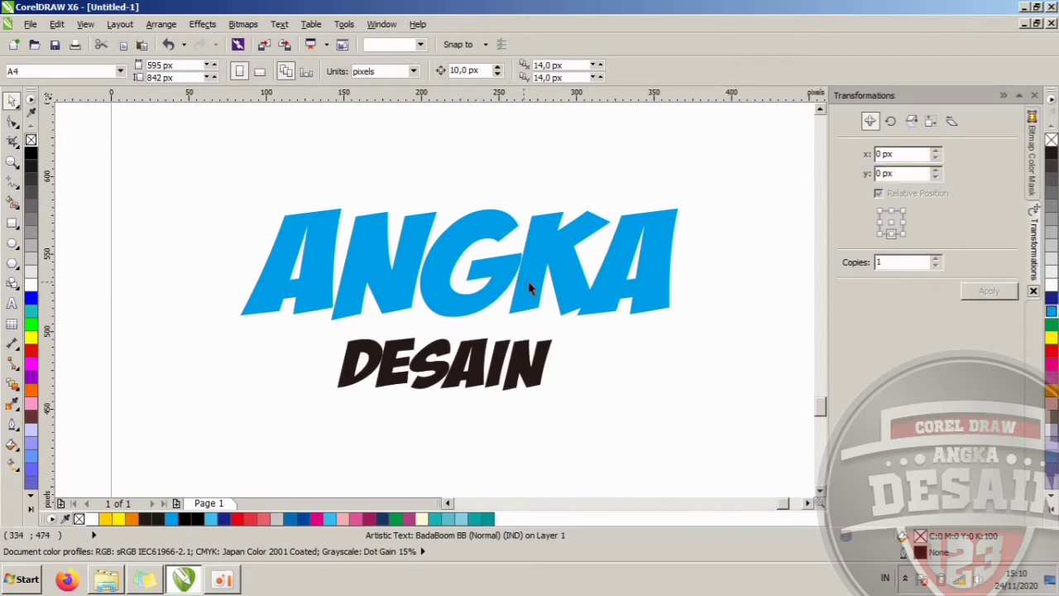
Nudge "ANGKA" down closer to "DESAIN" and place a duplicate of "ANGKA" above it
{"action": "left_click", "coordinate": [528, 286]}
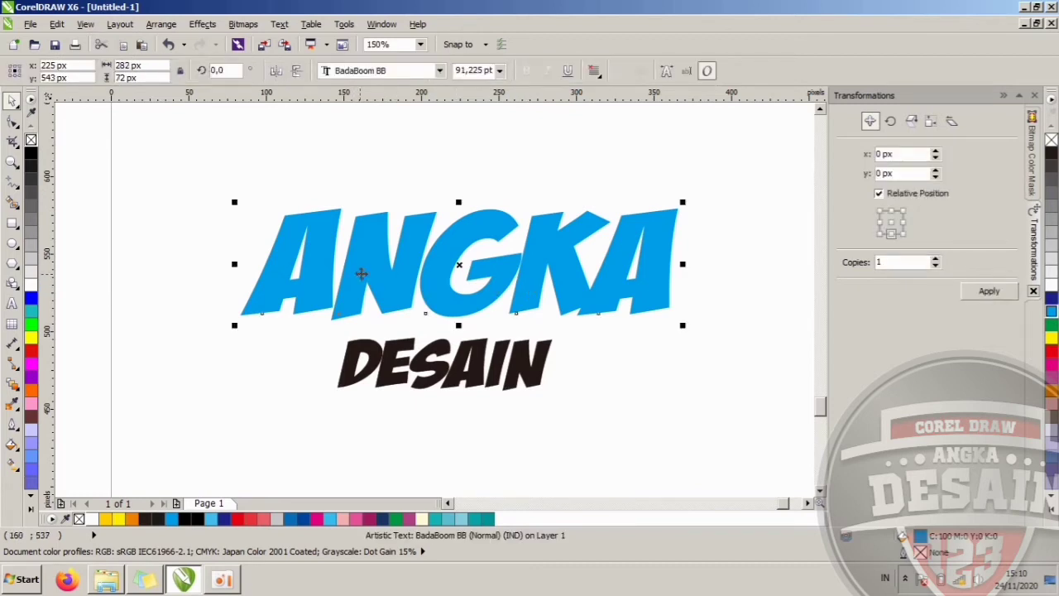
{"action": "left_click_drag", "start_coordinate": [362, 274], "coordinate": [361, 279]}
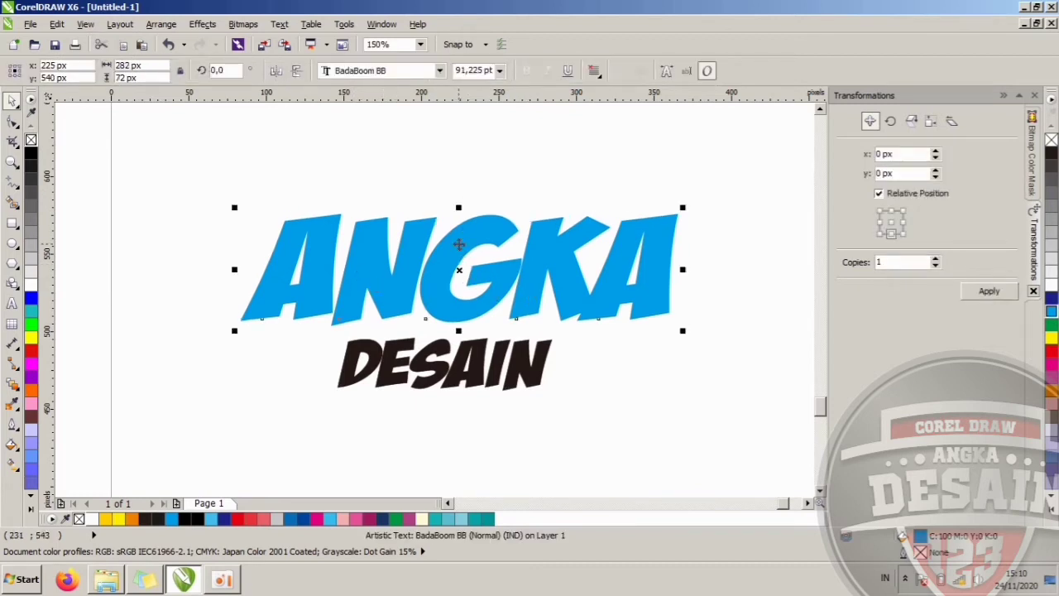
{"action": "left_click_drag", "start_coordinate": [458, 244], "coordinate": [468, 173]}
{"action": "right_click", "coordinate": [467, 174]}
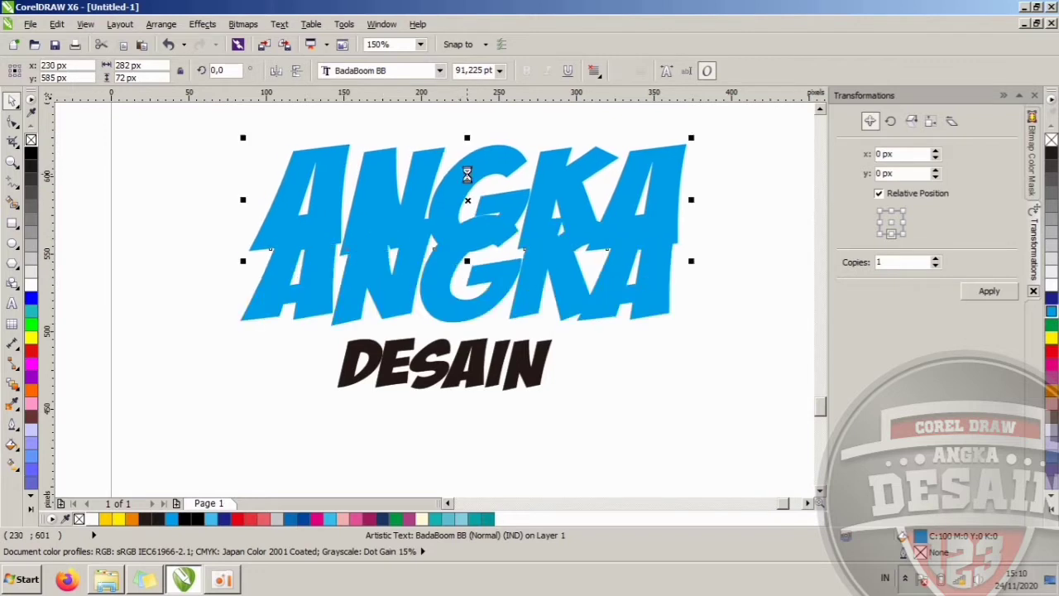
Move the duplicate "ANGKA" vertically to about y 608 px, just clear of the original word
{"action": "left_click_drag", "start_coordinate": [521, 203], "coordinate": [522, 175]}
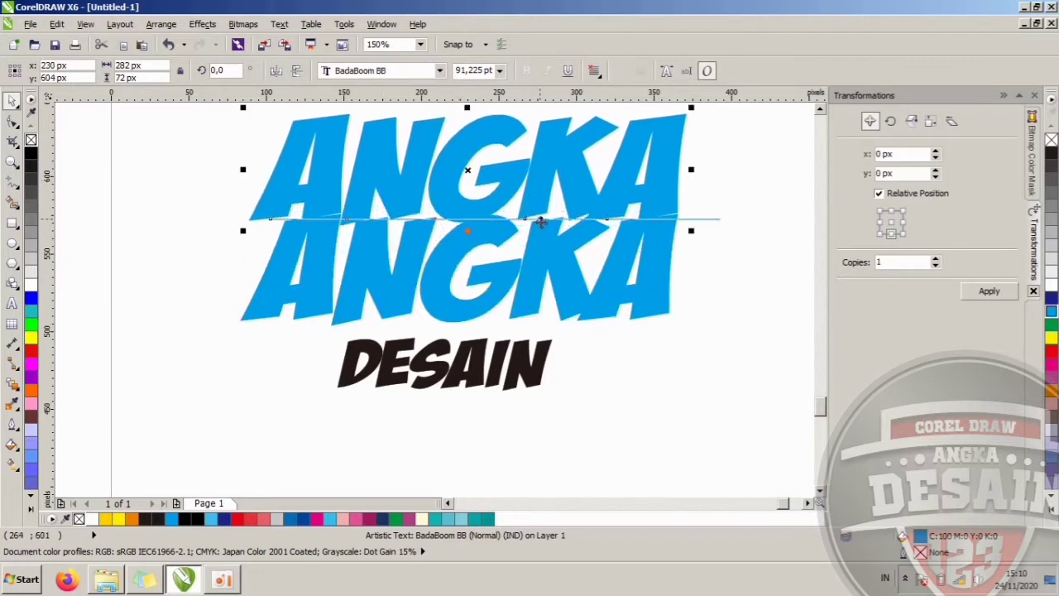
{"action": "left_click", "coordinate": [699, 235]}
{"action": "left_click_drag", "start_coordinate": [658, 153], "coordinate": [657, 142]}
{"action": "left_click_drag", "start_coordinate": [653, 178], "coordinate": [663, 212]}
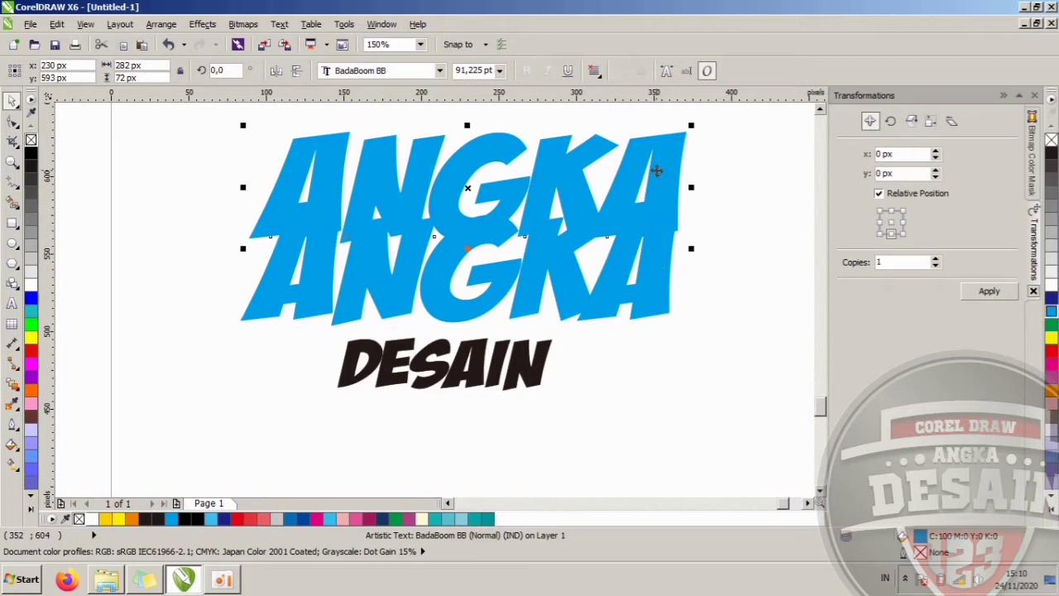
{"action": "left_click", "coordinate": [698, 208]}
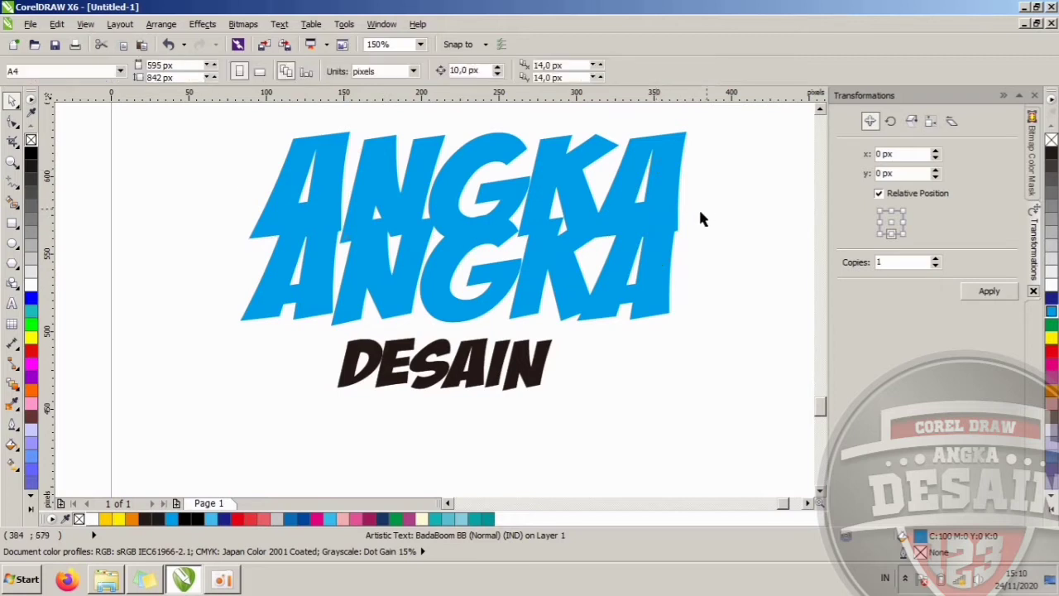
{"action": "left_click_drag", "start_coordinate": [676, 208], "coordinate": [676, 175]}
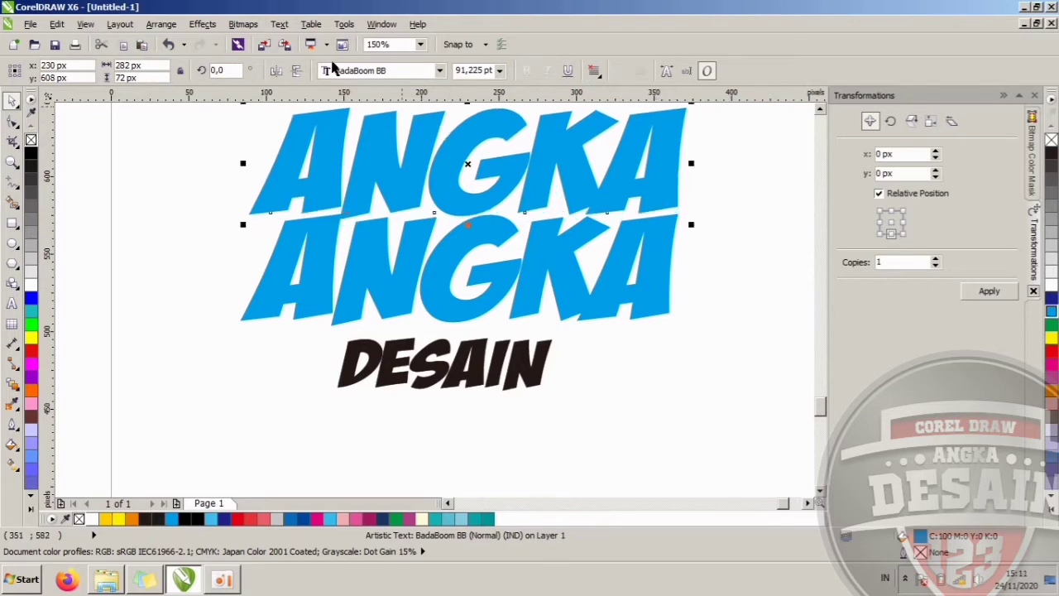
PowerClip the duplicate "ANGKA" inside the original "ANGKA" text
{"action": "left_click", "coordinate": [279, 25]}
{"action": "mouse_move", "coordinate": [202, 26]}
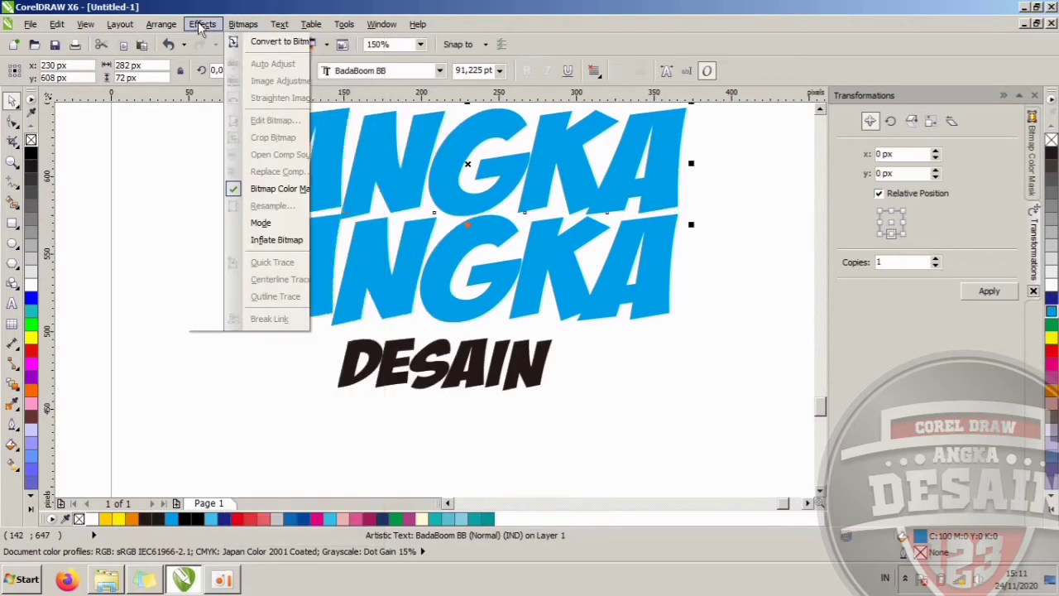
{"action": "mouse_move", "coordinate": [246, 240]}
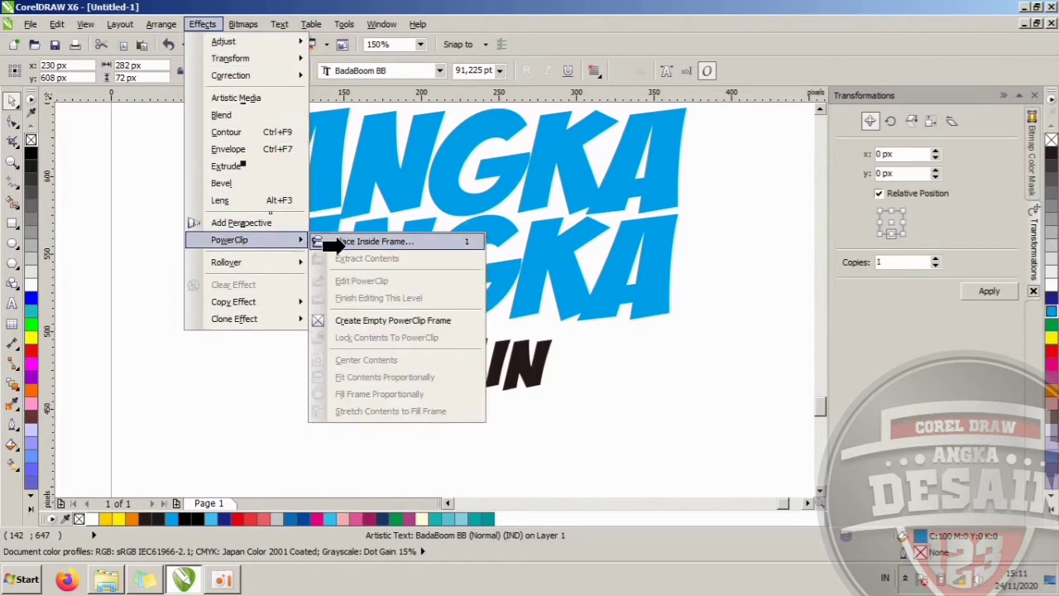
{"action": "left_click", "coordinate": [346, 242]}
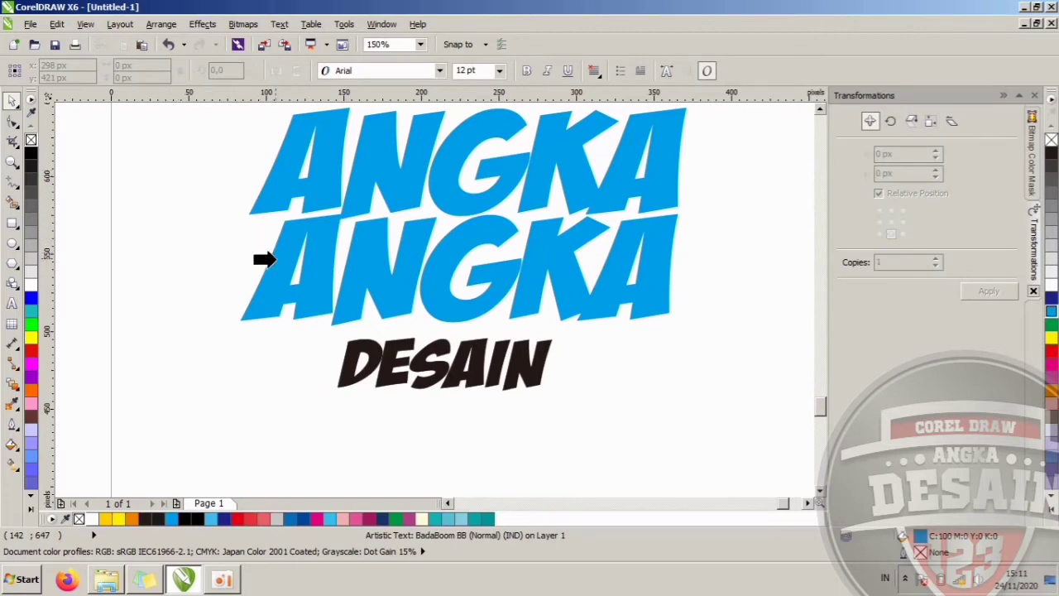
{"action": "left_click", "coordinate": [356, 247]}
{"action": "left_click", "coordinate": [384, 158]}
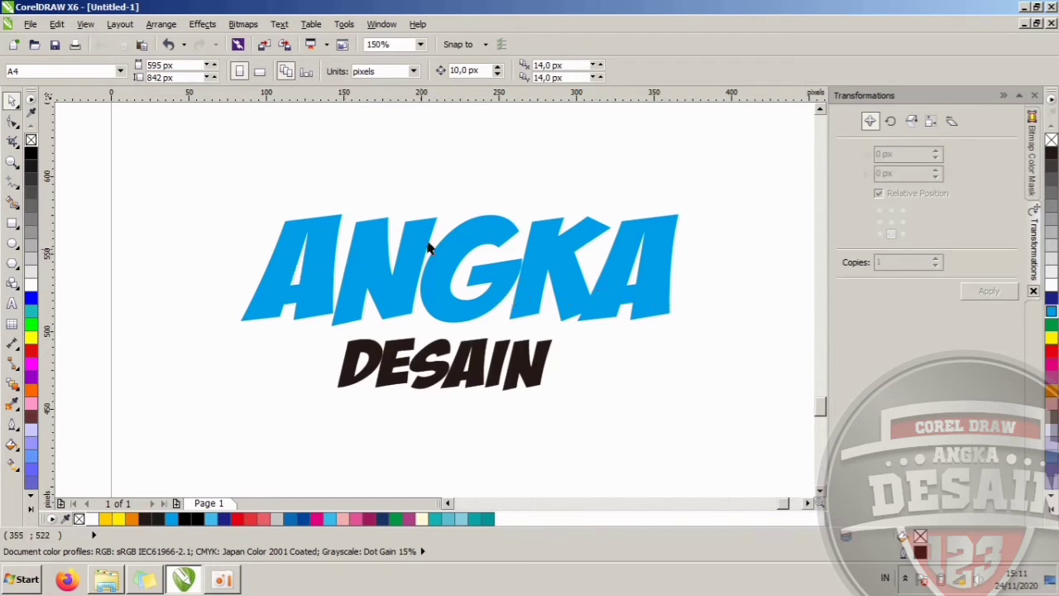
Edit the PowerClip contents of "ANGKA" and move the inner copy to about x 228 px, y 537 px, slightly offset from the frame
{"action": "left_click", "coordinate": [407, 278]}
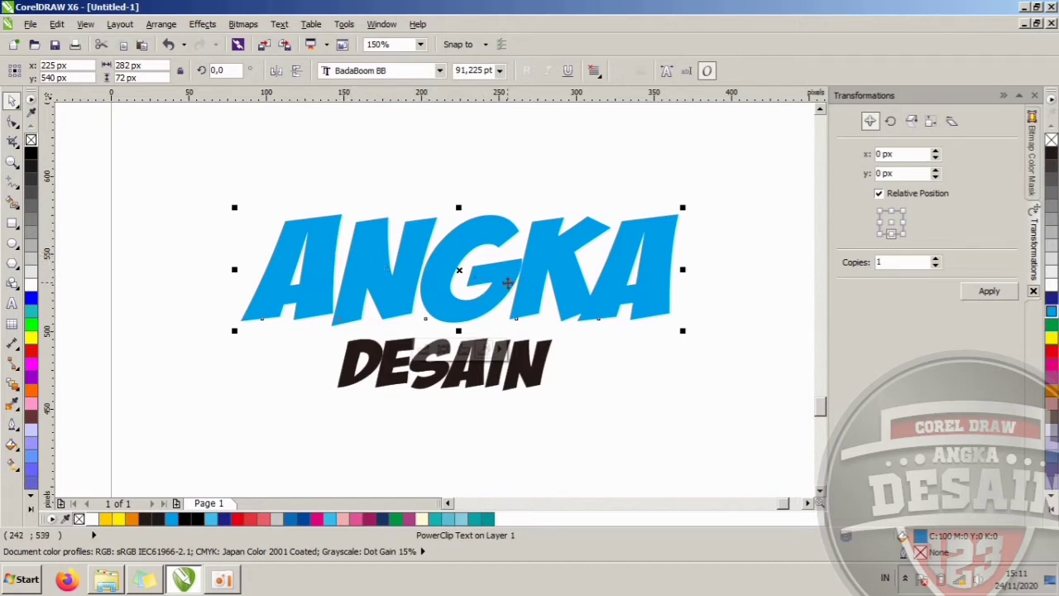
{"action": "double_click", "coordinate": [543, 262]}
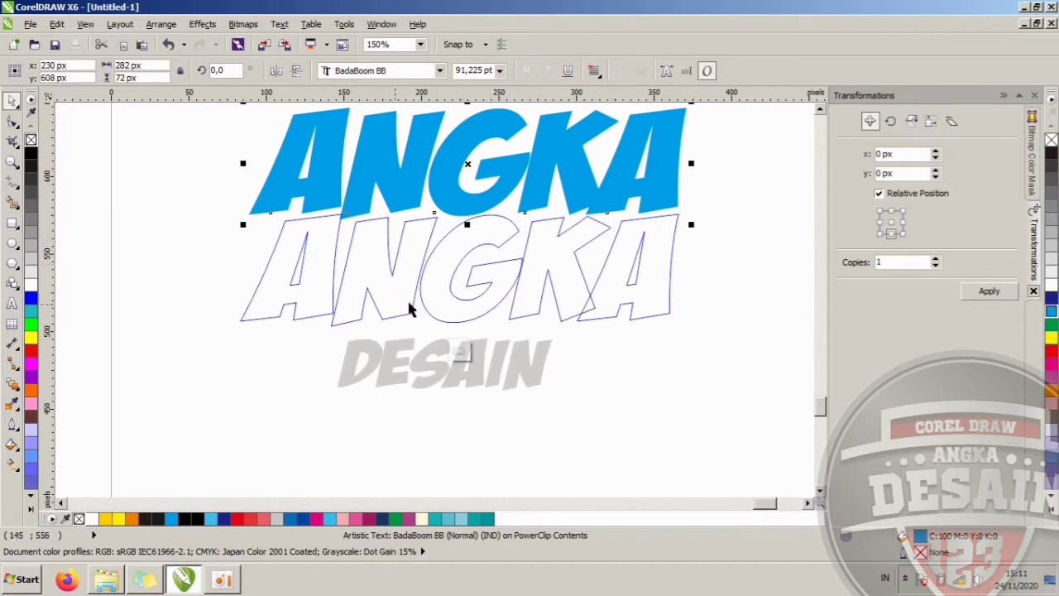
{"action": "left_click_drag", "start_coordinate": [483, 201], "coordinate": [479, 311]}
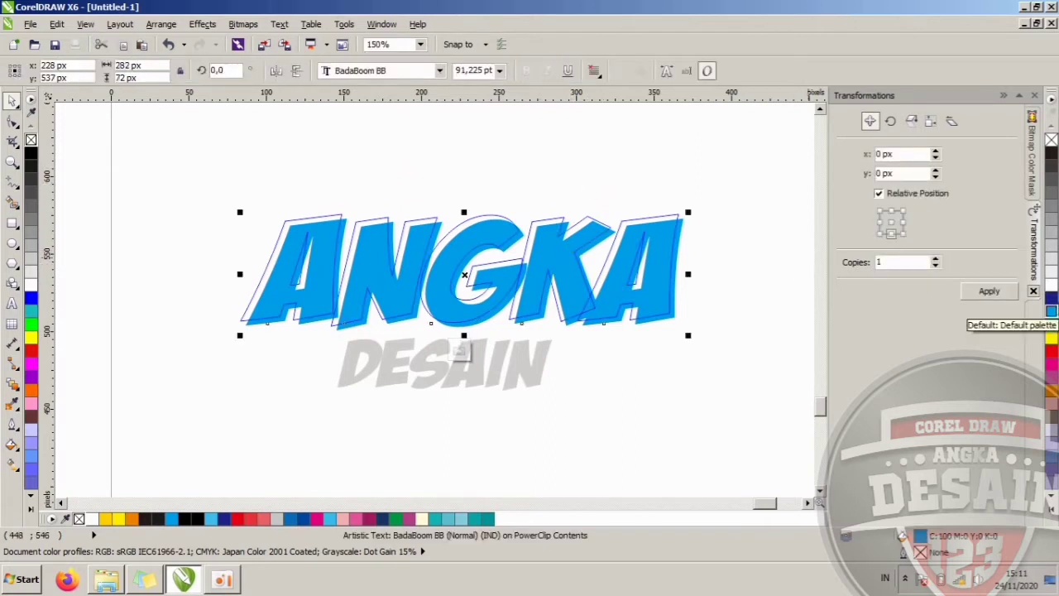
{"action": "left_click", "coordinate": [1053, 311]}
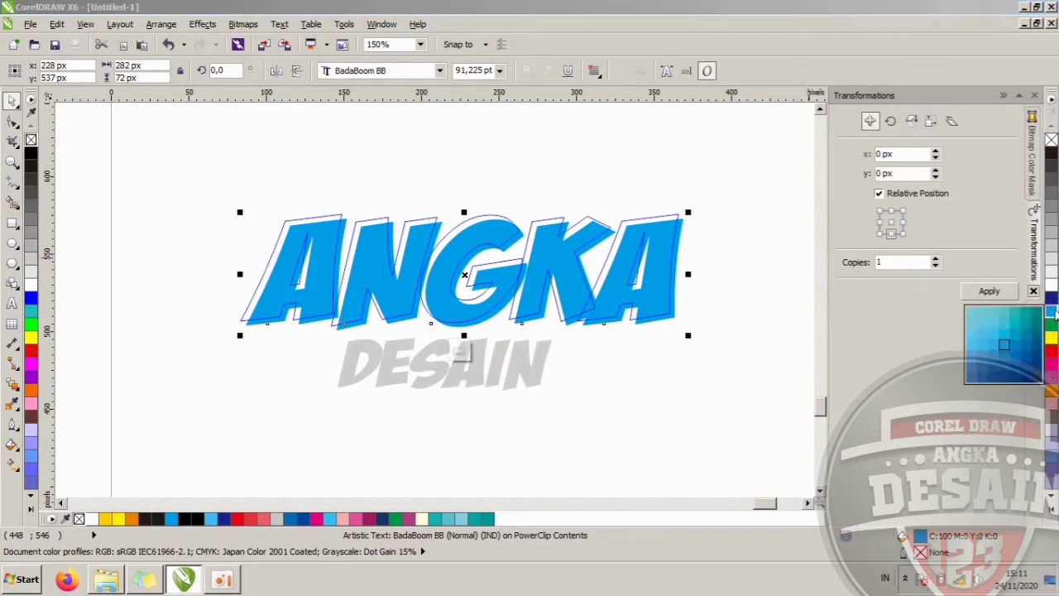
{"action": "left_click", "coordinate": [1019, 362]}
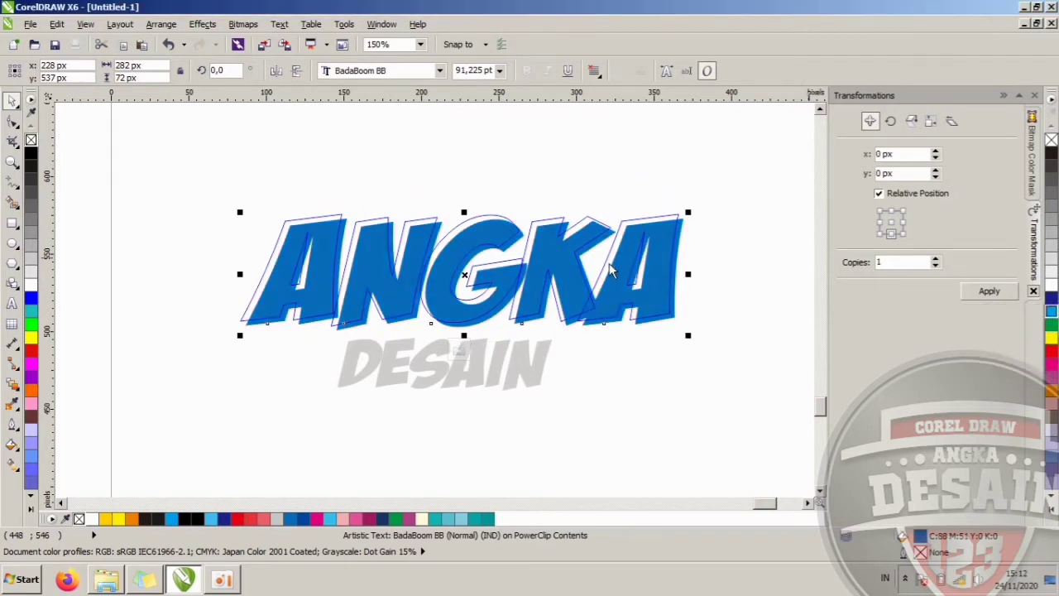
{"action": "key", "text": "ctrl+z"}
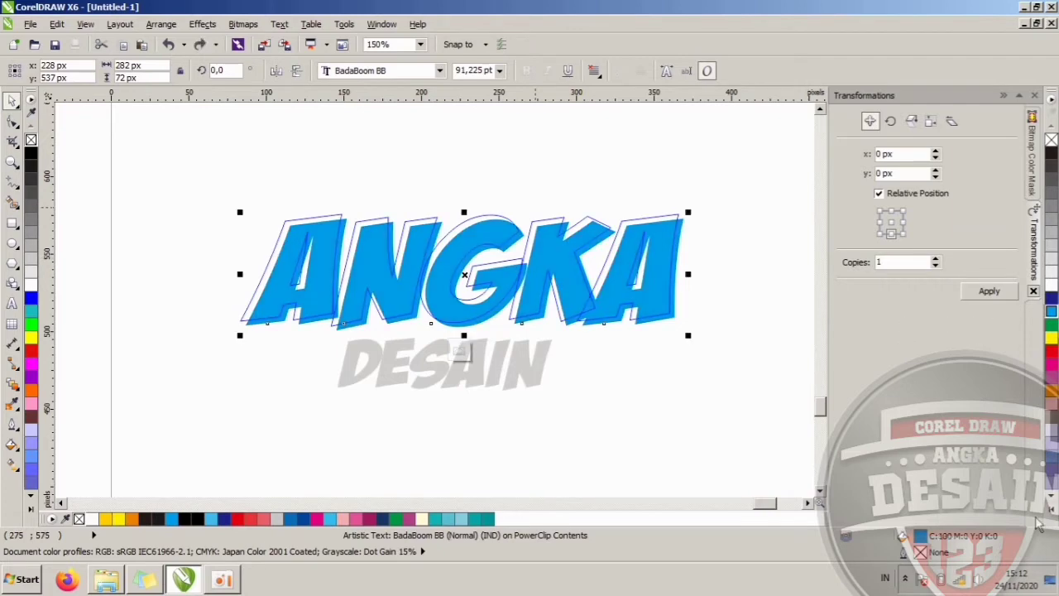
Fill the inner "ANGKA" with blue (C:100 M:20 Y:0 K:0) and finish editing the PowerClip
{"action": "left_click", "coordinate": [1051, 511]}
{"action": "left_click", "coordinate": [1009, 516]}
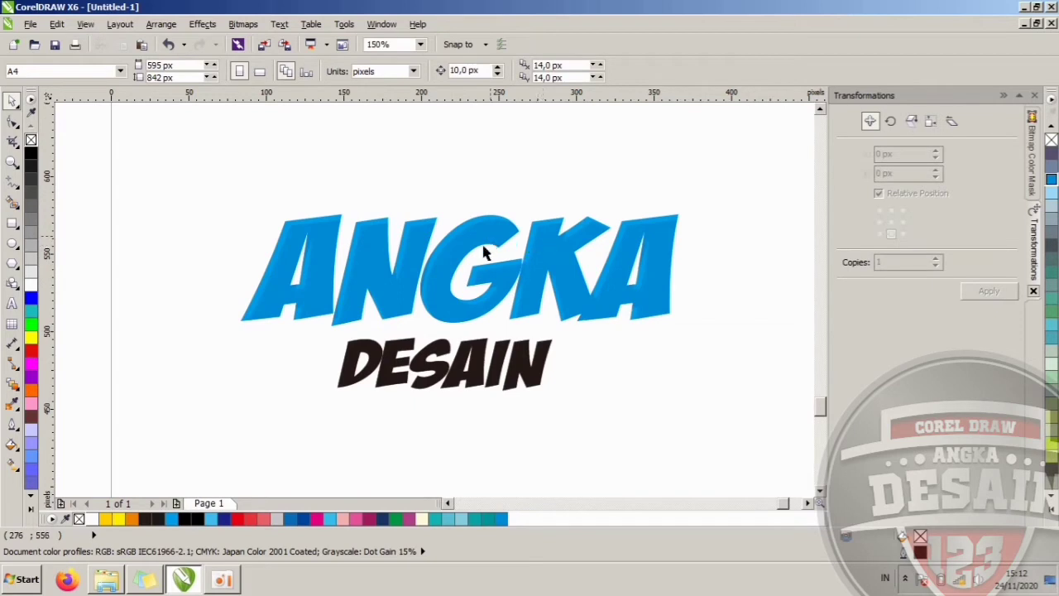
Fill the outer "ANGKA" frame text with a lighter blue, C:66 M:4 Y:0 K:0, using the CMYK colour model
{"action": "scroll", "coordinate": [393, 246], "scroll_direction": "up", "scroll_amount": 2}
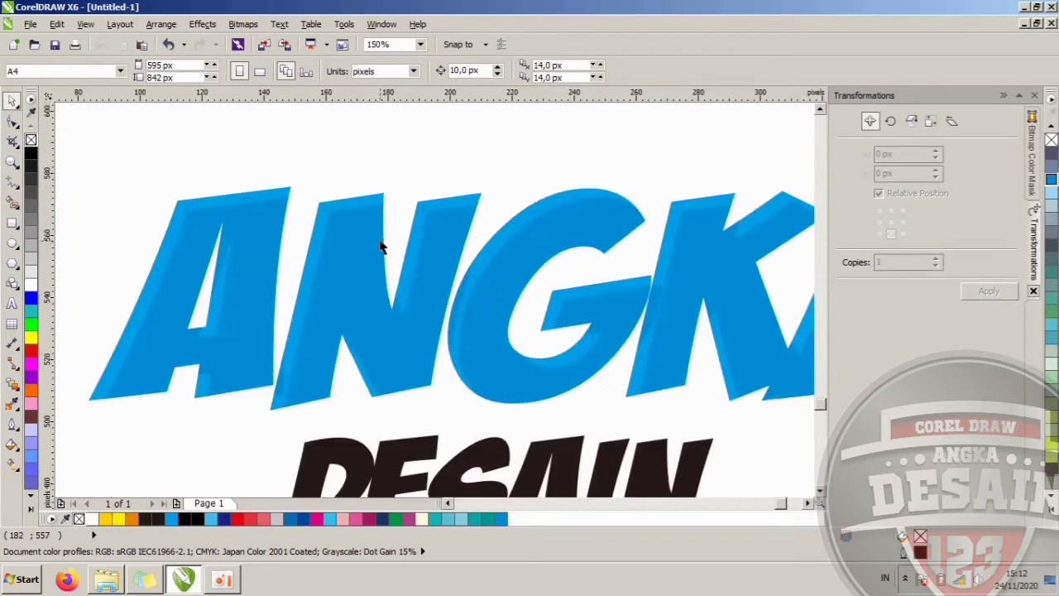
{"action": "left_click", "coordinate": [365, 212]}
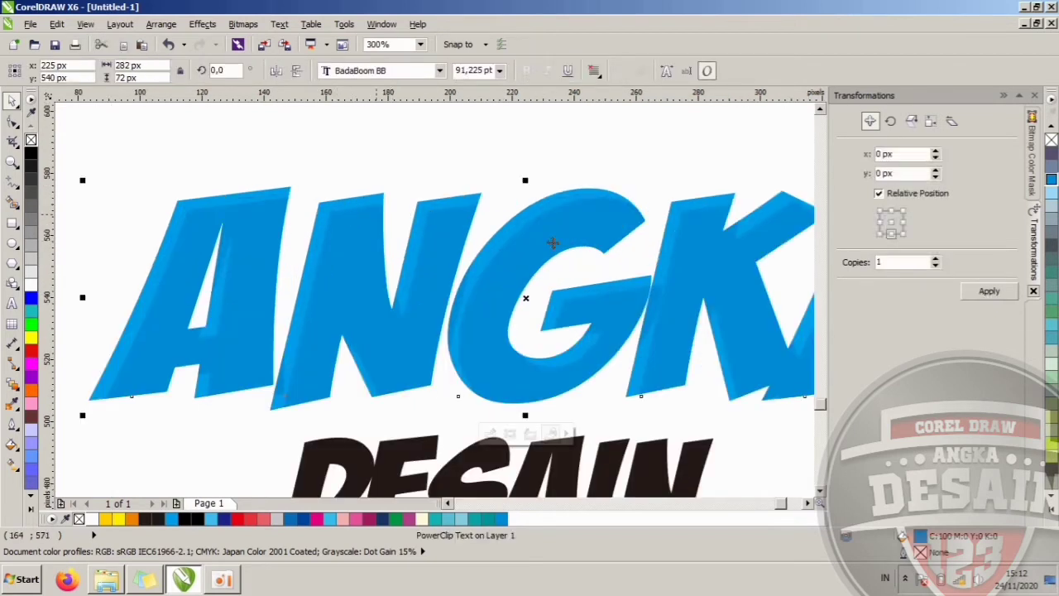
{"action": "double_click", "coordinate": [919, 538]}
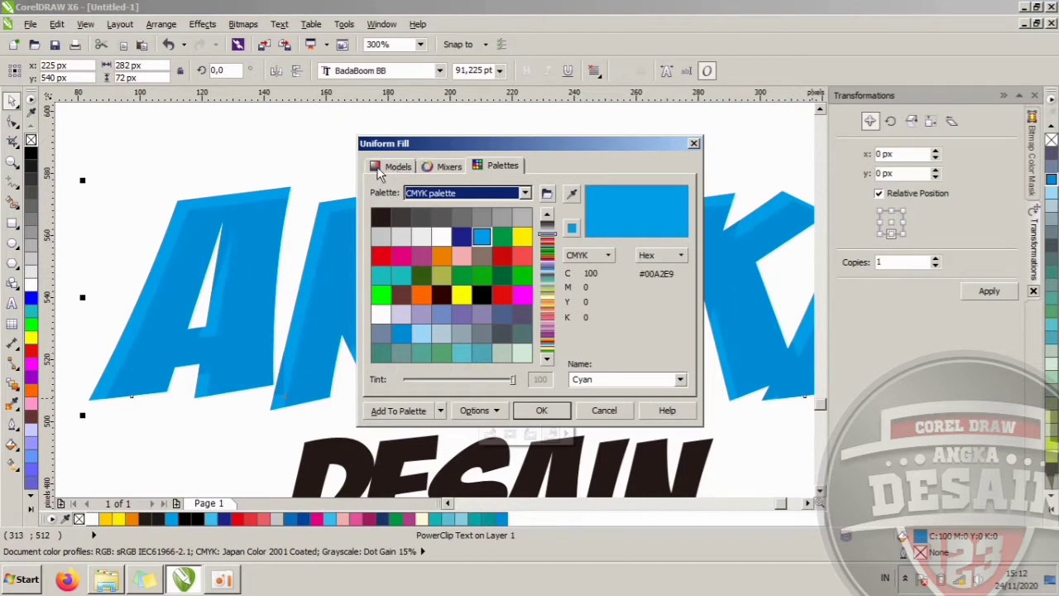
{"action": "left_click", "coordinate": [381, 170]}
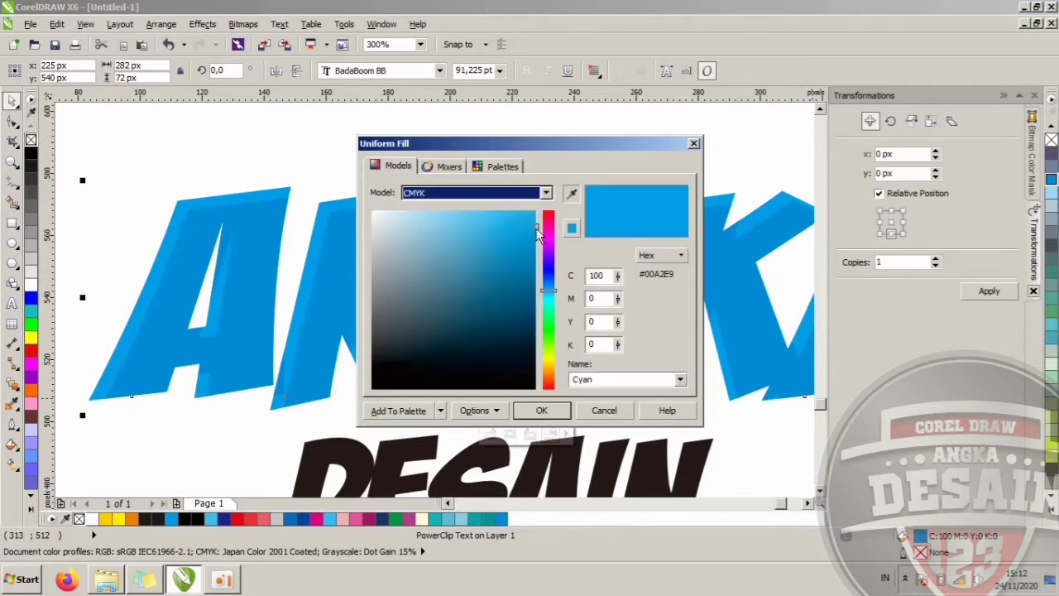
{"action": "left_click_drag", "start_coordinate": [537, 234], "coordinate": [505, 219]}
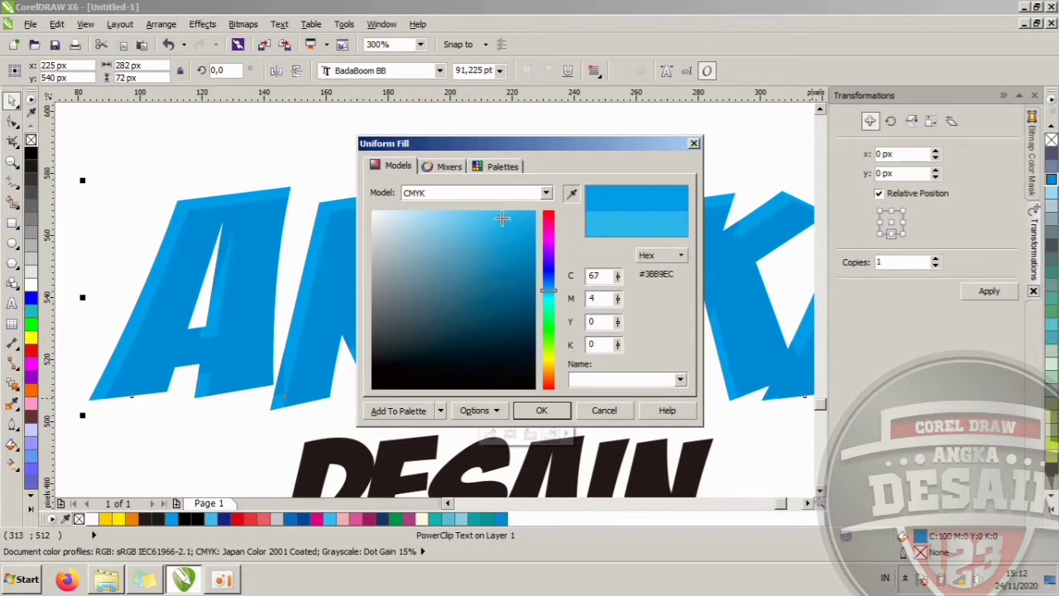
{"action": "left_click", "coordinate": [559, 411]}
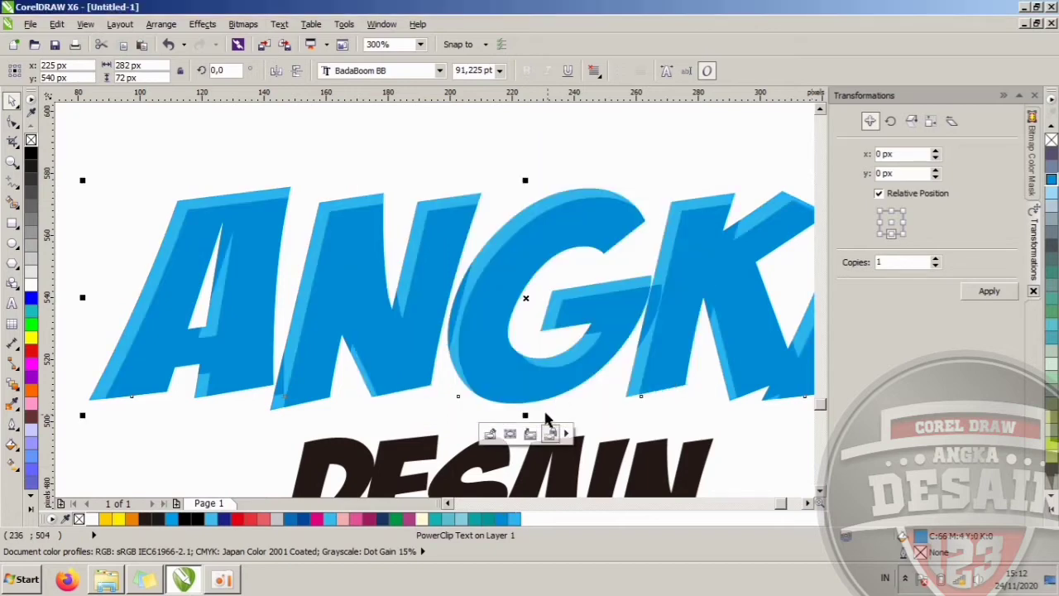
{"action": "left_click", "coordinate": [555, 134]}
{"action": "scroll", "coordinate": [426, 239], "scroll_direction": "down", "scroll_amount": 5}
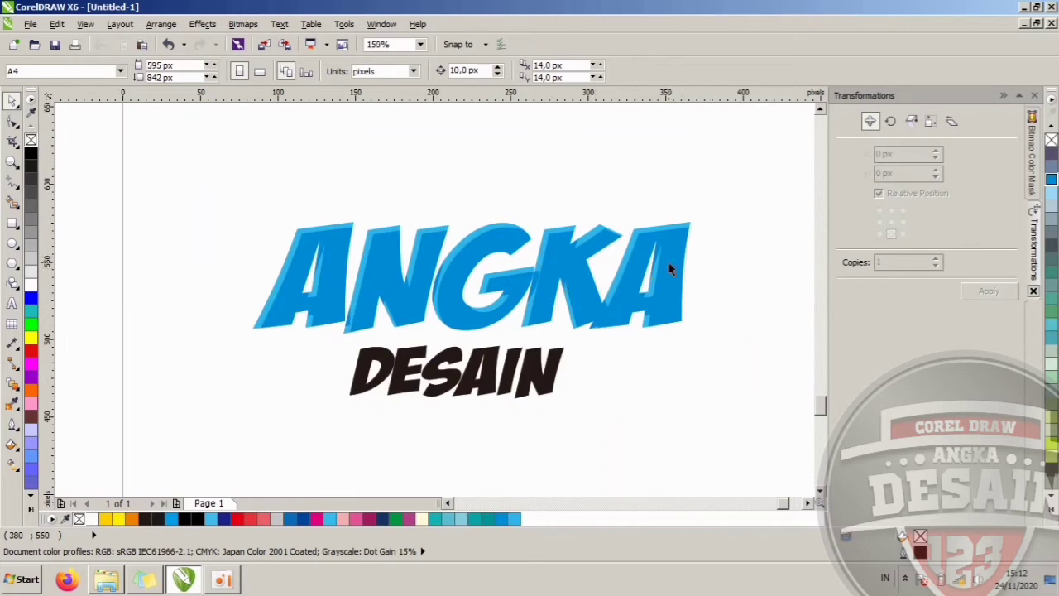
{"action": "left_click", "coordinate": [669, 265]}
{"action": "left_click", "coordinate": [538, 197]}
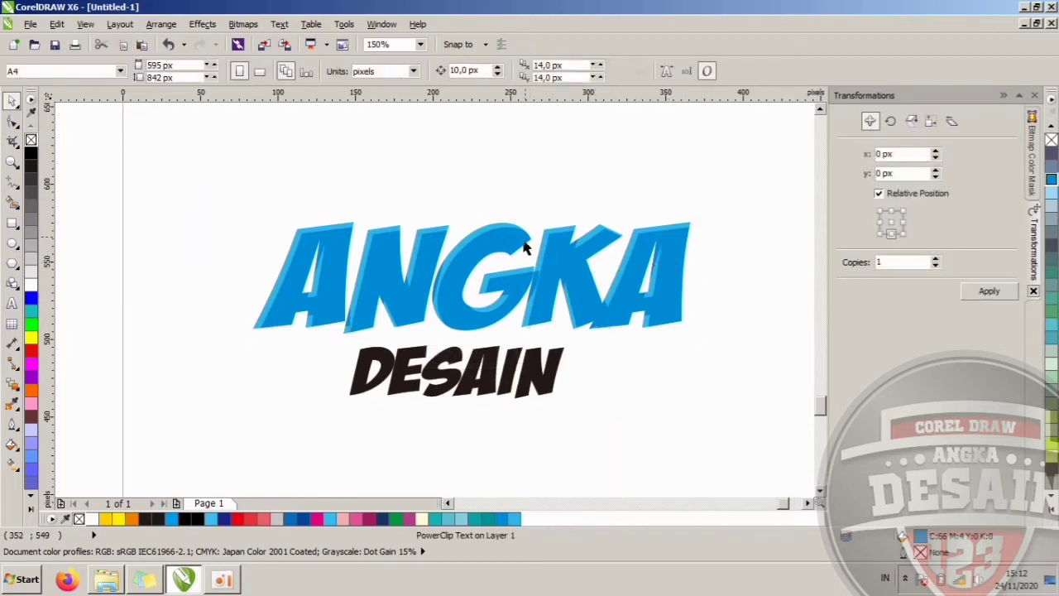
{"action": "left_click", "coordinate": [463, 291]}
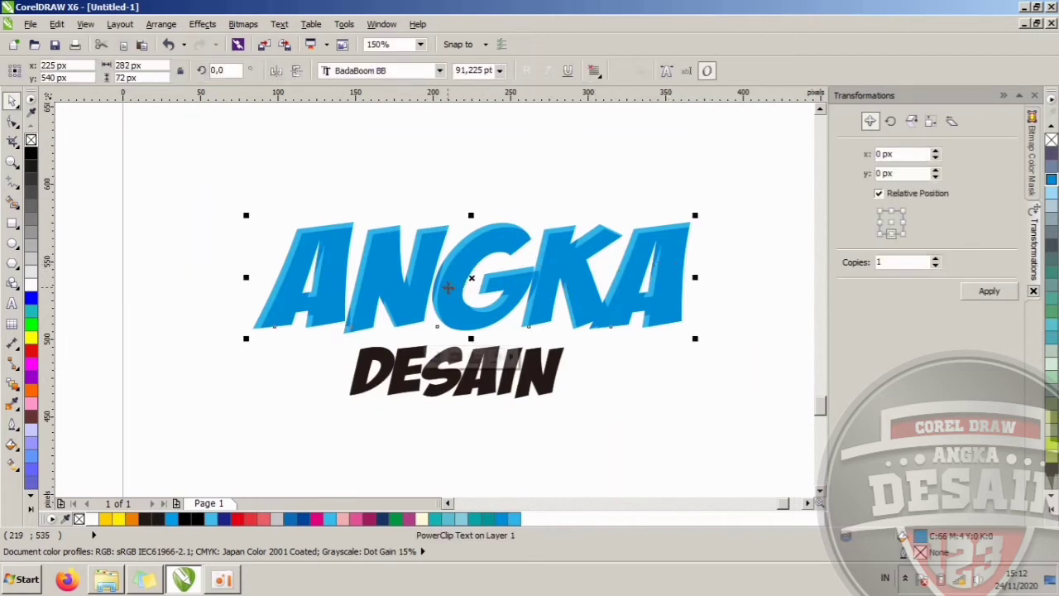
{"action": "left_click", "coordinate": [378, 196]}
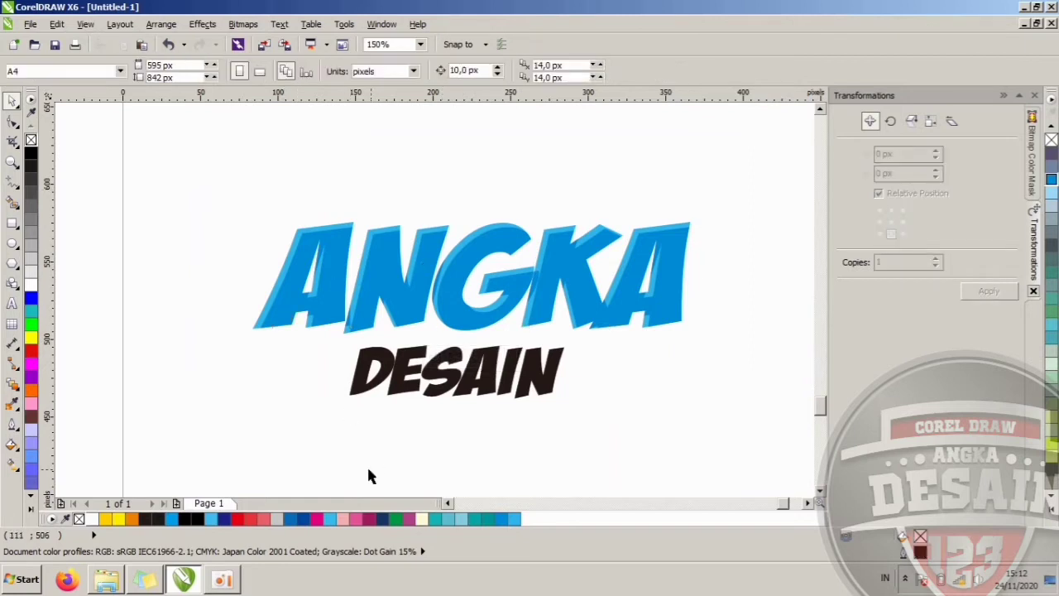
Import the halftone graphic "dot" from Windows Explorer's folder 8 into the CorelDRAW drawing
{"action": "mouse_move", "coordinate": [97, 583]}
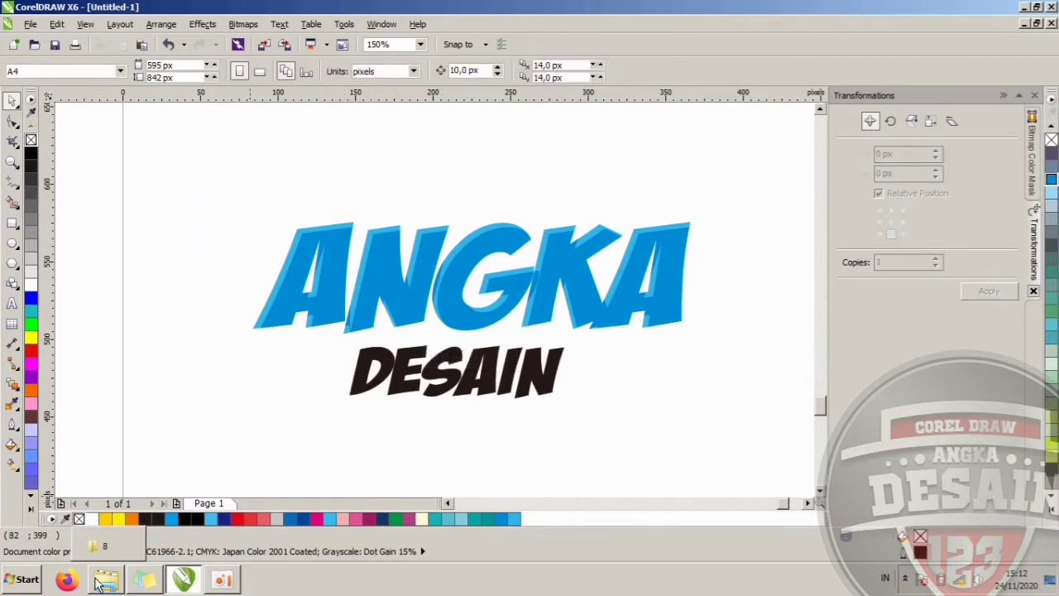
{"action": "left_click", "coordinate": [104, 579]}
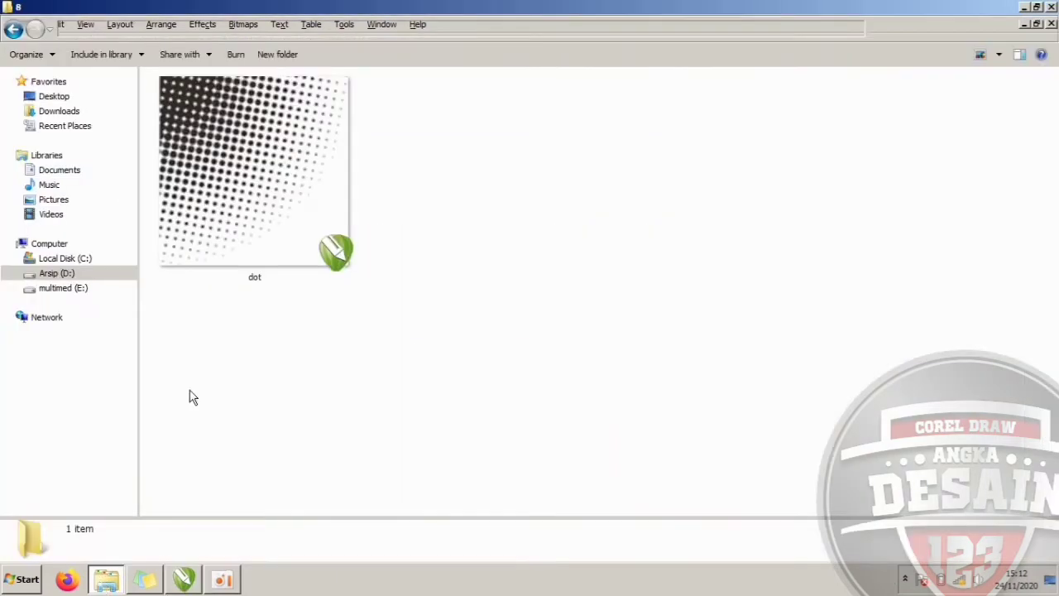
{"action": "left_click", "coordinate": [241, 236]}
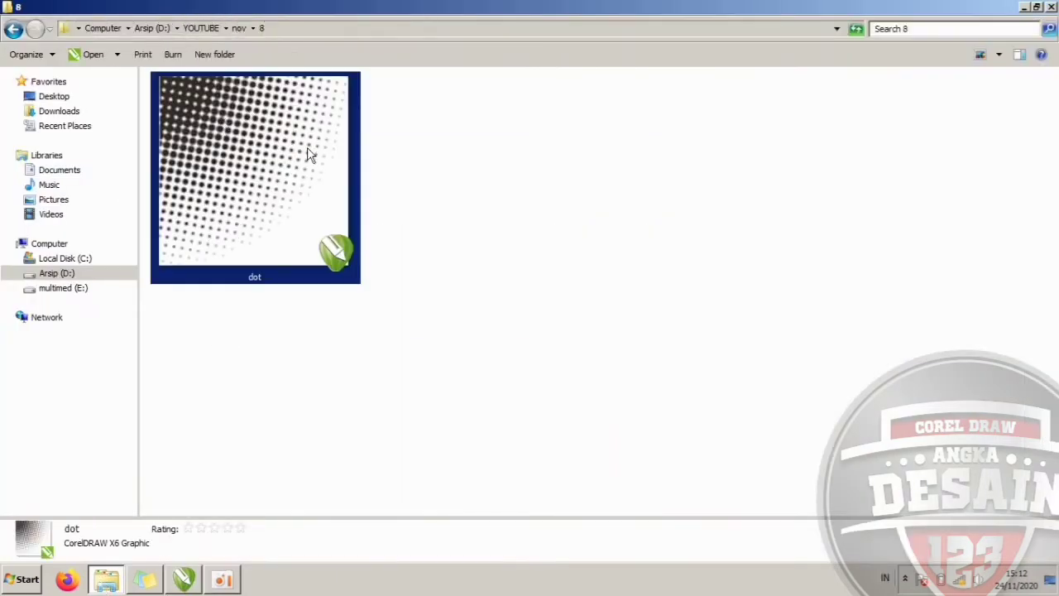
{"action": "left_click", "coordinate": [424, 145]}
{"action": "left_click", "coordinate": [274, 142]}
{"action": "left_click", "coordinate": [270, 322]}
{"action": "left_click", "coordinate": [260, 249]}
{"action": "left_click_drag", "start_coordinate": [223, 167], "coordinate": [235, 271]}
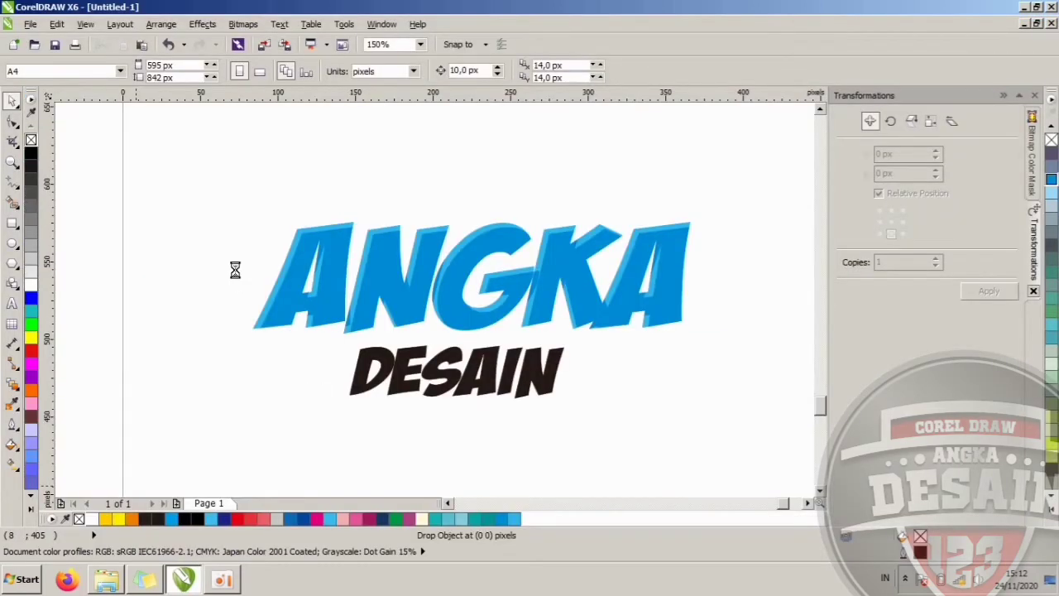
Scale the halftone group down to about 80 × 81 px and place it just beside the first letter of "ANGKA"
{"action": "scroll", "coordinate": [235, 270], "scroll_direction": "down", "scroll_amount": 2}
{"action": "scroll", "coordinate": [420, 224], "scroll_direction": "down", "scroll_amount": 1}
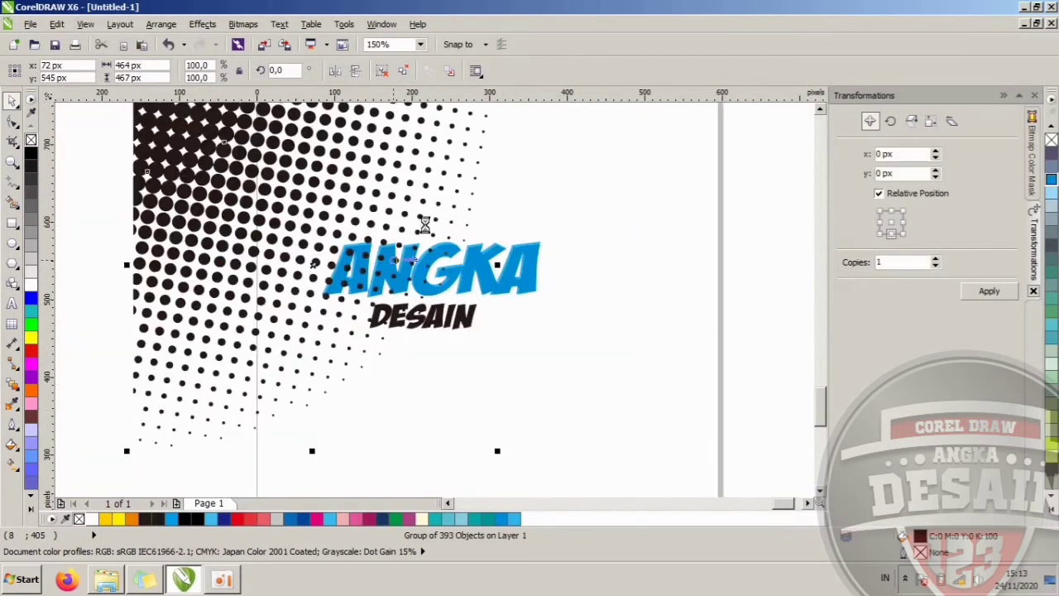
{"action": "scroll", "coordinate": [351, 221], "scroll_direction": "down", "scroll_amount": 2}
{"action": "left_click_drag", "start_coordinate": [343, 189], "coordinate": [329, 242]}
{"action": "scroll", "coordinate": [329, 242], "scroll_direction": "up", "scroll_amount": 2}
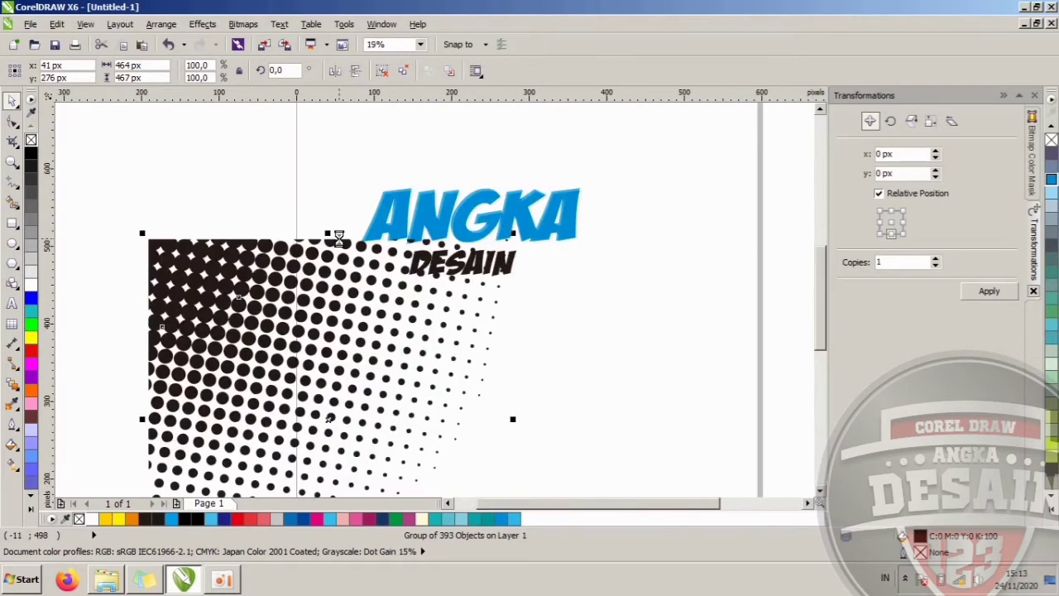
{"action": "left_click_drag", "start_coordinate": [513, 232], "coordinate": [359, 281]}
{"action": "left_click_drag", "start_coordinate": [323, 402], "coordinate": [329, 228]}
{"action": "scroll", "coordinate": [443, 215], "scroll_direction": "up", "scroll_amount": 2}
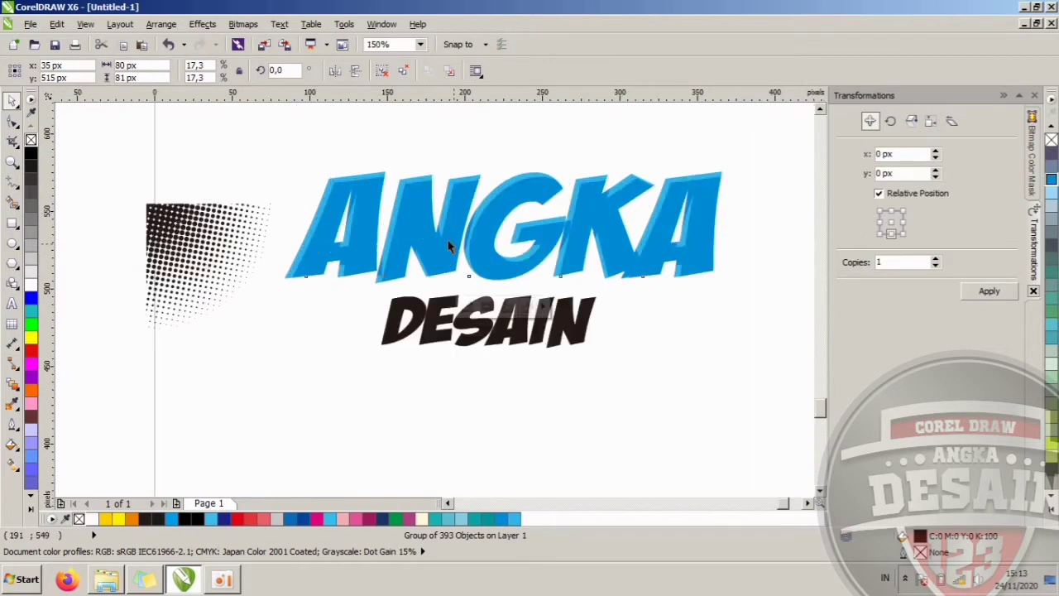
PowerClip the halftone group inside the "ANGKA" text and open its contents for editing
{"action": "left_click", "coordinate": [325, 259]}
{"action": "left_click", "coordinate": [217, 247]}
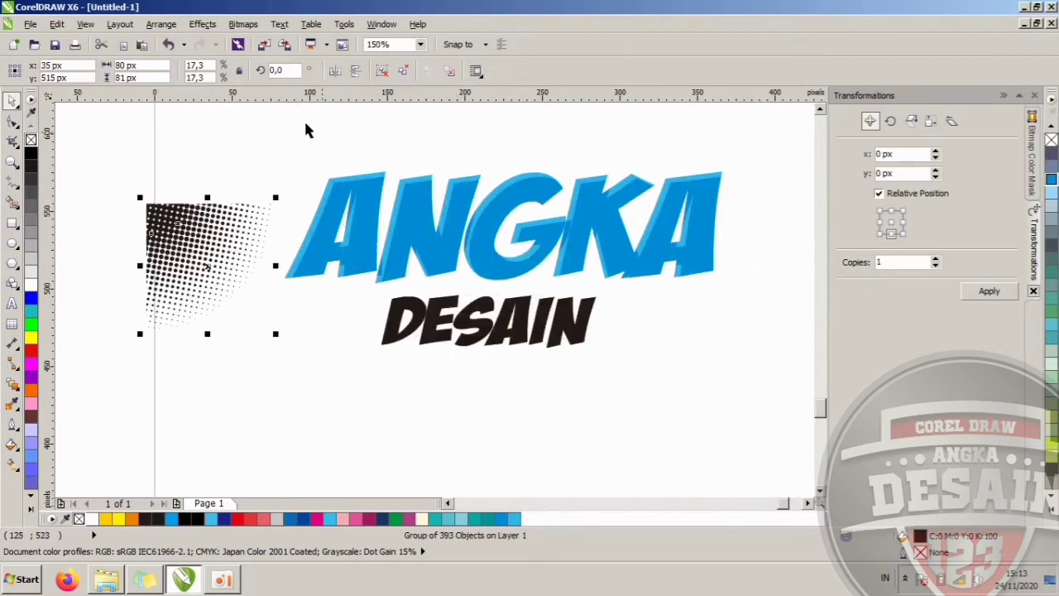
{"action": "left_click", "coordinate": [202, 24]}
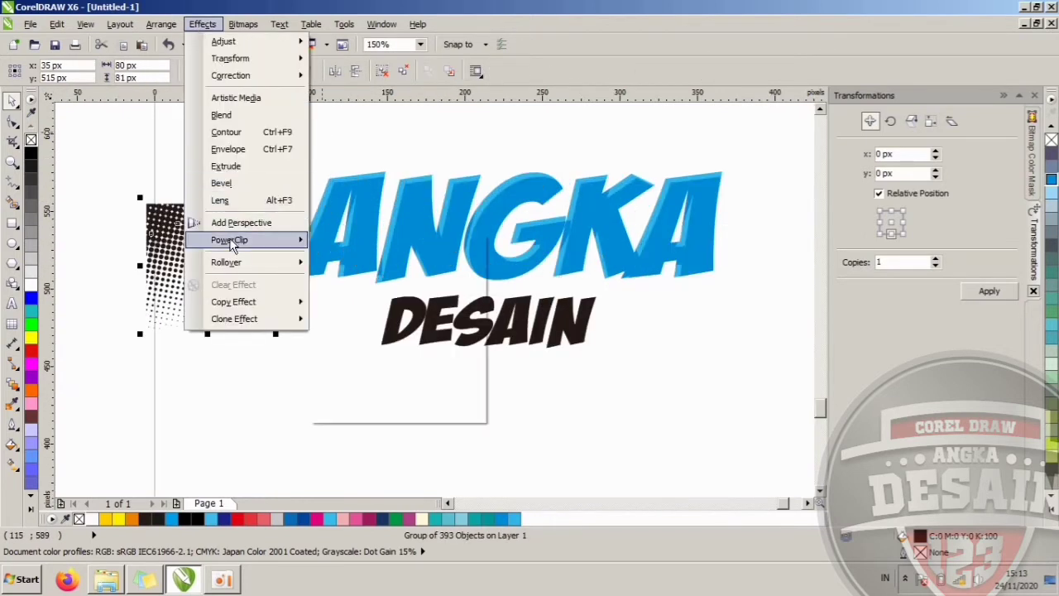
{"action": "mouse_move", "coordinate": [238, 240]}
{"action": "left_click", "coordinate": [339, 241]}
{"action": "left_click", "coordinate": [373, 189]}
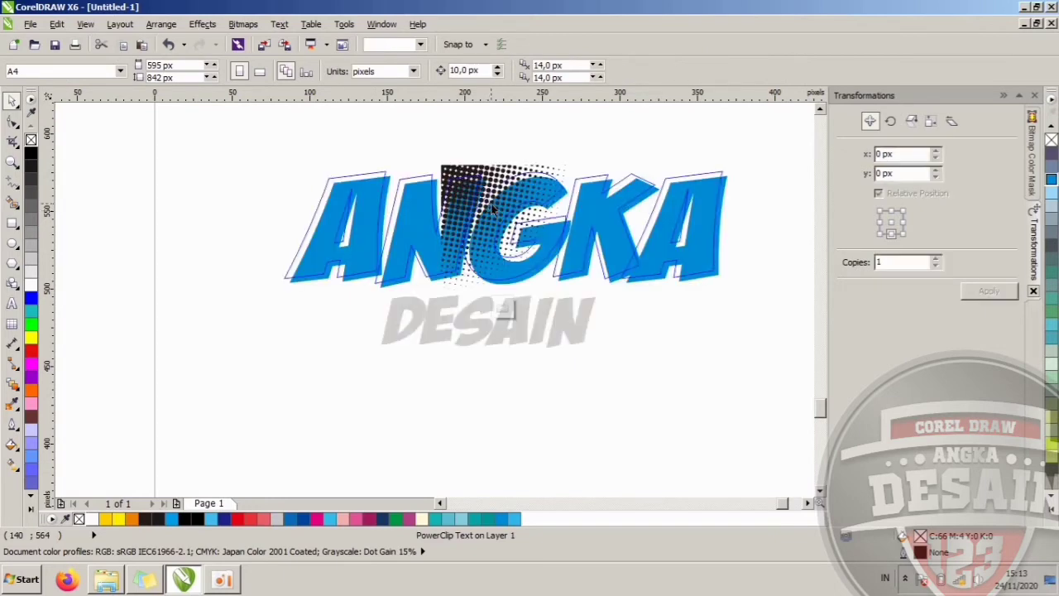
Move the halftone group within the PowerClip contents to about x 65 px, y 519 px, beside the first "A", and clear the selection
{"action": "left_click_drag", "start_coordinate": [469, 175], "coordinate": [229, 206]}
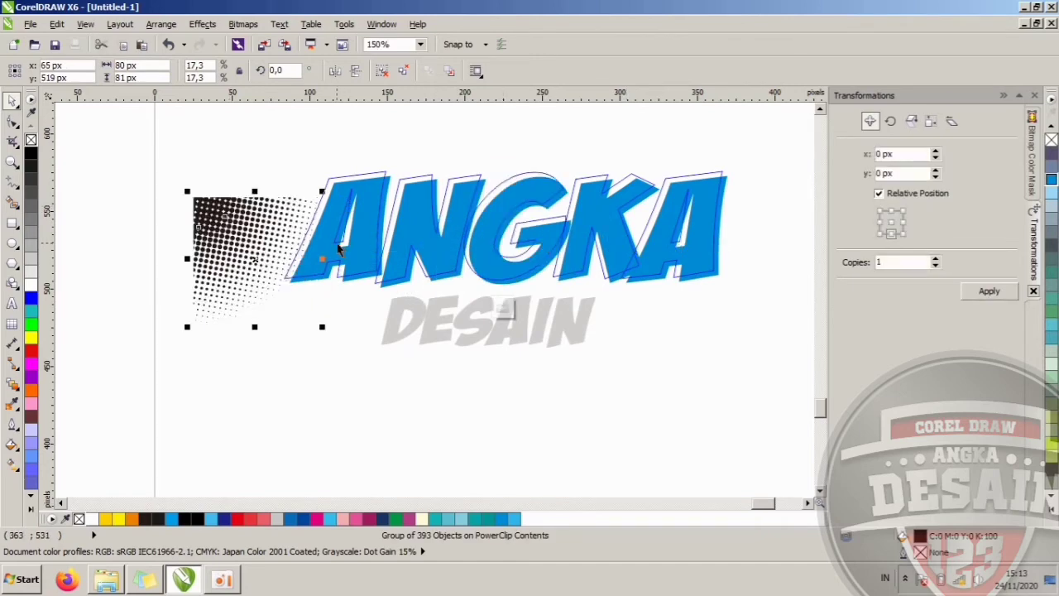
{"action": "left_click", "coordinate": [704, 299]}
{"action": "left_click", "coordinate": [702, 273]}
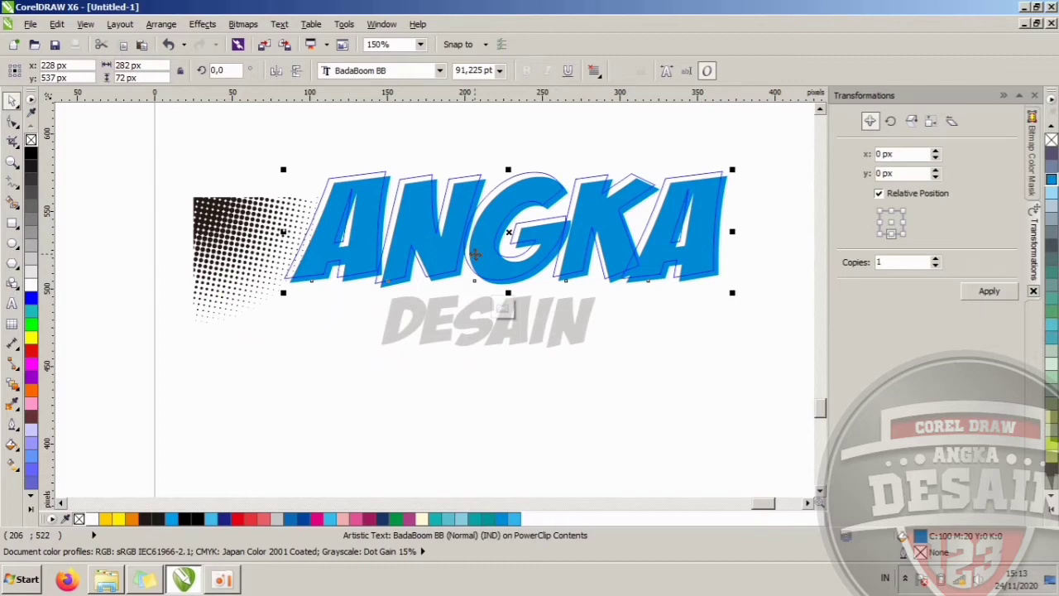
{"action": "left_click_drag", "start_coordinate": [475, 254], "coordinate": [475, 254]}
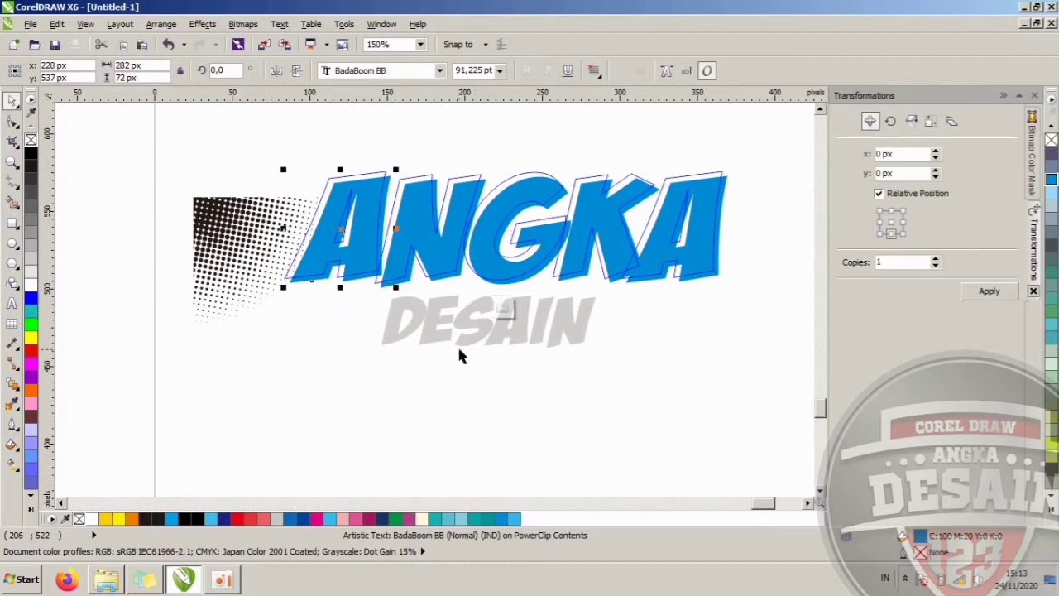
{"action": "left_click", "coordinate": [459, 346]}
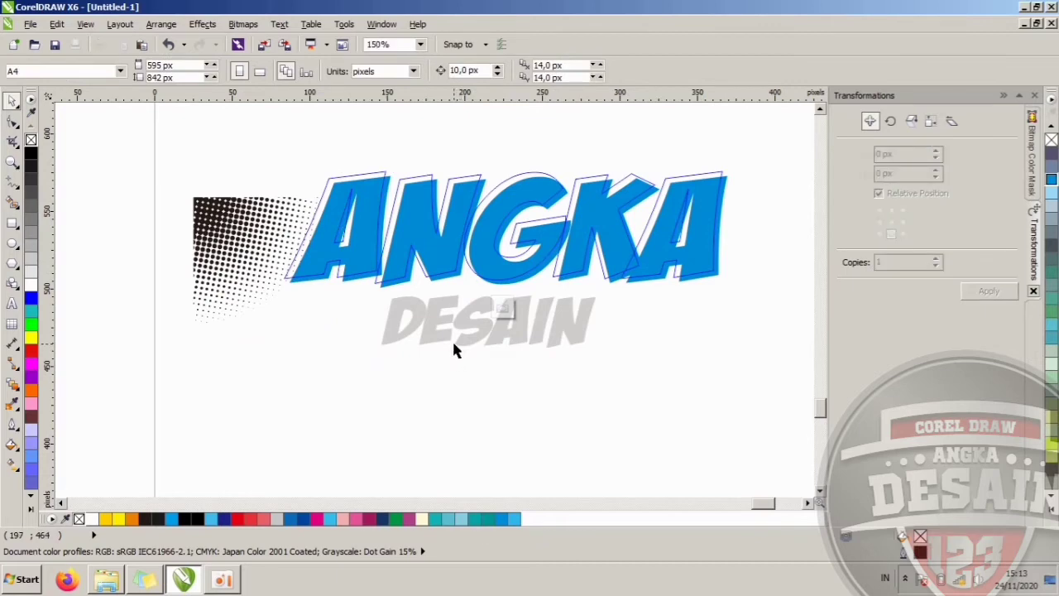
Mirror the halftone group vertically and fit it over the first "A" at about 61 × 61 px, x 115 px, y 531 px
{"action": "left_click", "coordinate": [205, 265]}
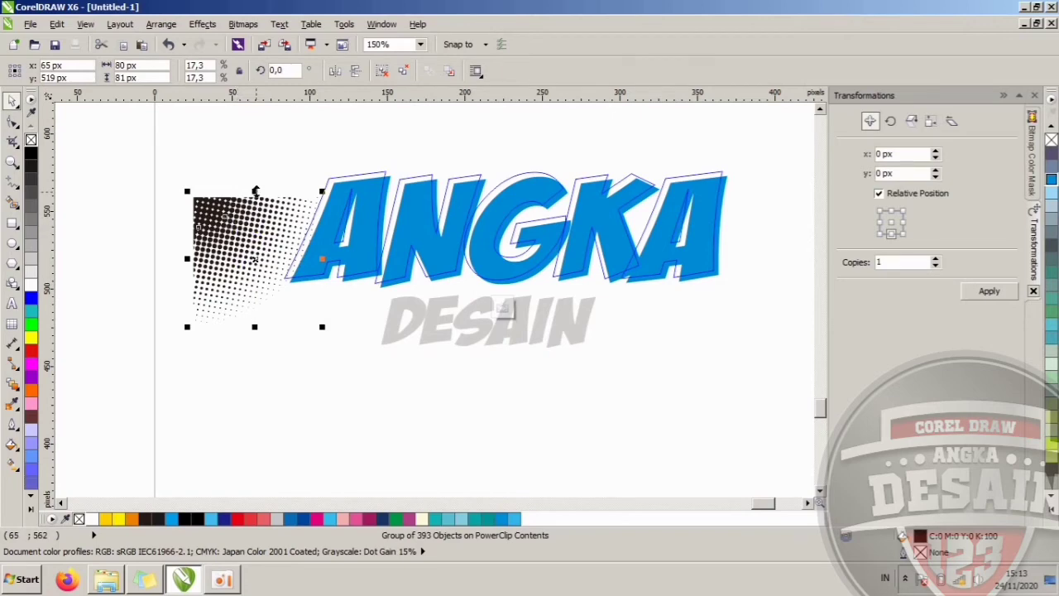
{"action": "left_click_drag", "start_coordinate": [255, 191], "coordinate": [255, 368]}
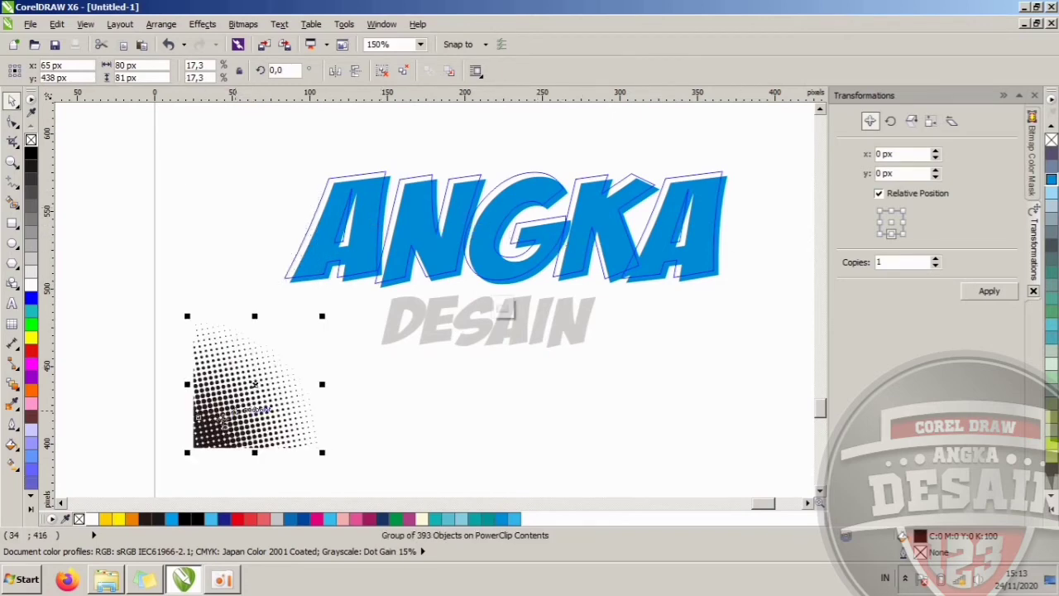
{"action": "left_click_drag", "start_coordinate": [236, 411], "coordinate": [306, 205]}
{"action": "left_click_drag", "start_coordinate": [314, 299], "coordinate": [305, 271]}
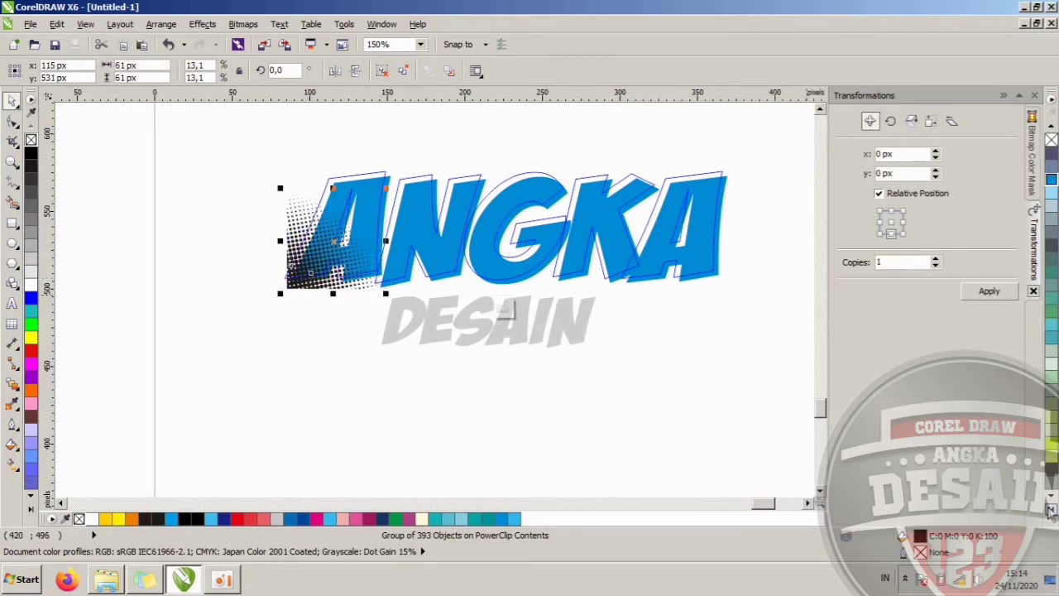
Fill the halftone group with the dark blue C:100 M:76 Y:16 K:0 and clear the selection
{"action": "left_click", "coordinate": [1053, 181]}
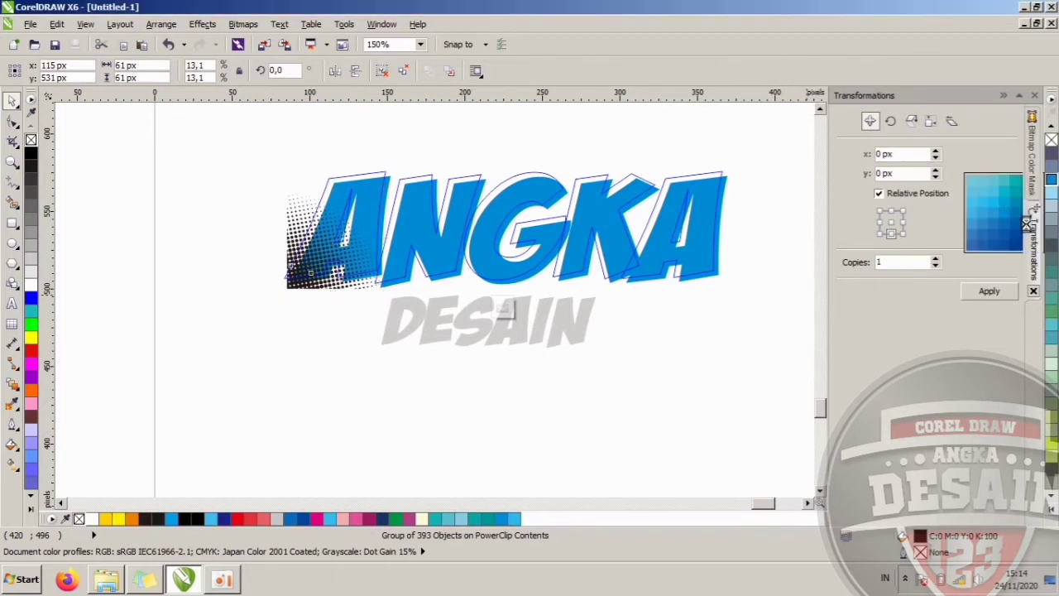
{"action": "left_click", "coordinate": [1026, 225]}
{"action": "left_click", "coordinate": [282, 308]}
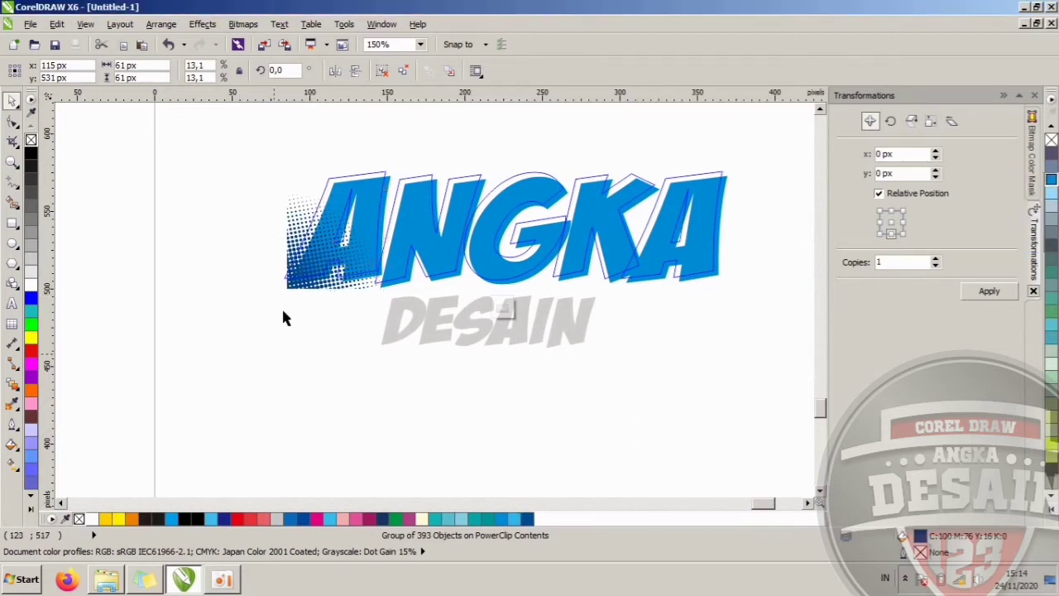
Place a copy of the blue halftone group between the "N" and "G" at about x 212 px, y 531 px
{"action": "left_click", "coordinate": [298, 255]}
{"action": "scroll", "coordinate": [293, 195], "scroll_direction": "up", "scroll_amount": 1}
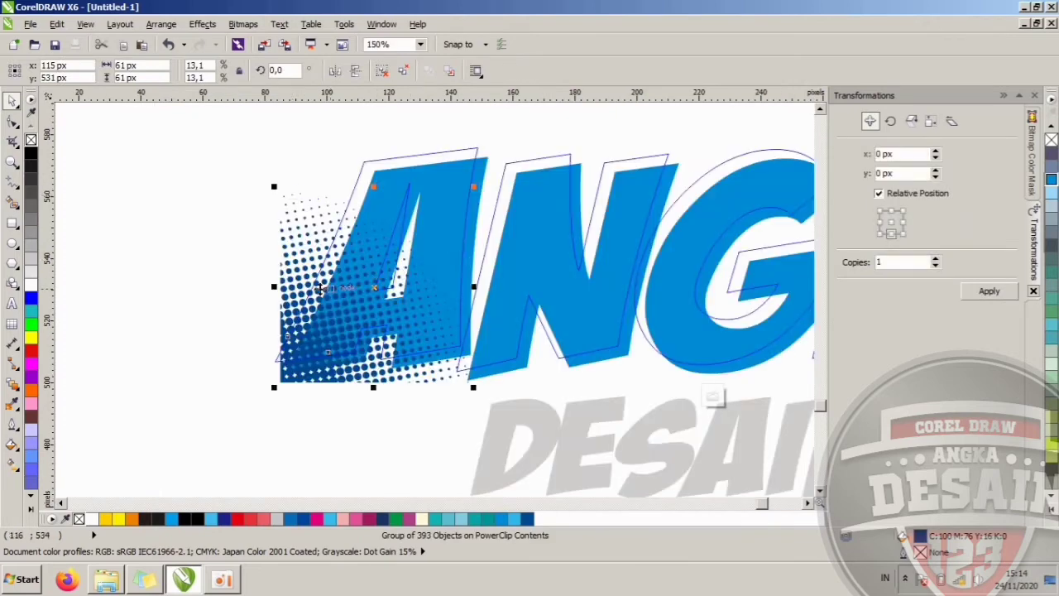
{"action": "left_click_drag", "start_coordinate": [309, 292], "coordinate": [604, 294]}
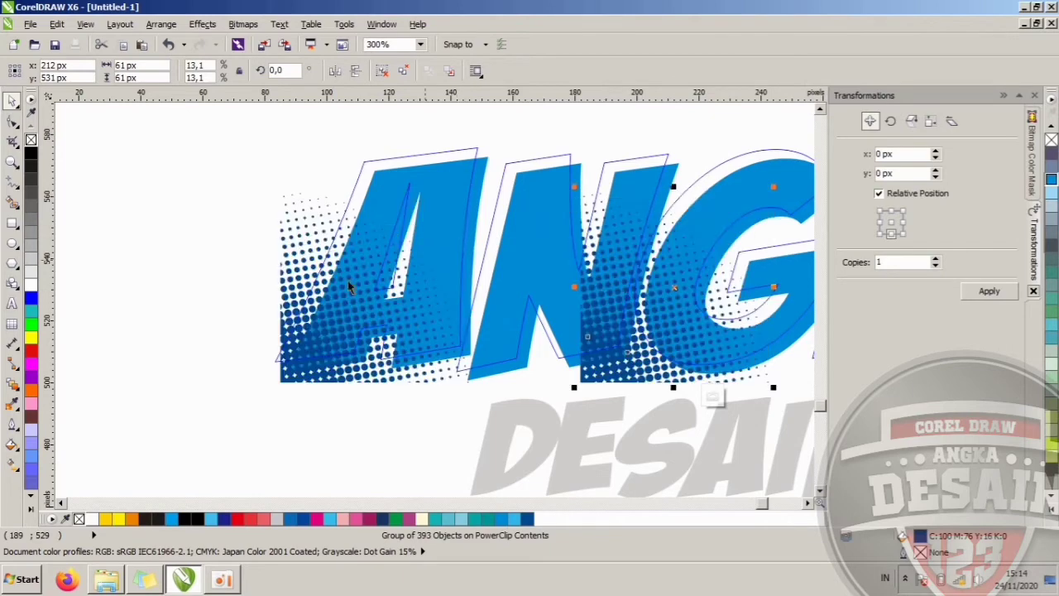
{"action": "left_click", "coordinate": [347, 285]}
{"action": "left_click", "coordinate": [202, 24]}
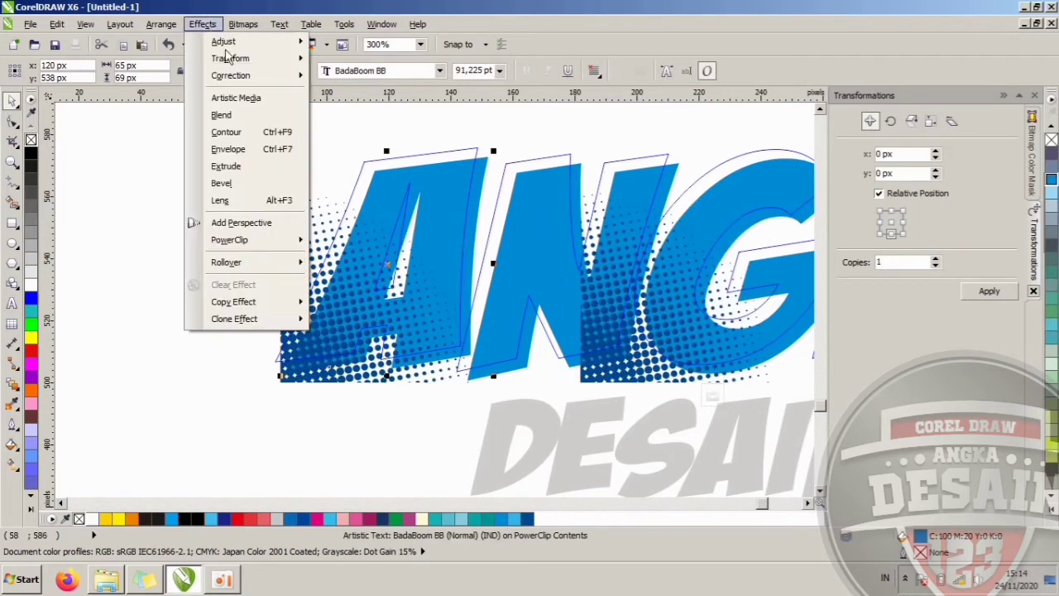
{"action": "mouse_move", "coordinate": [282, 240]}
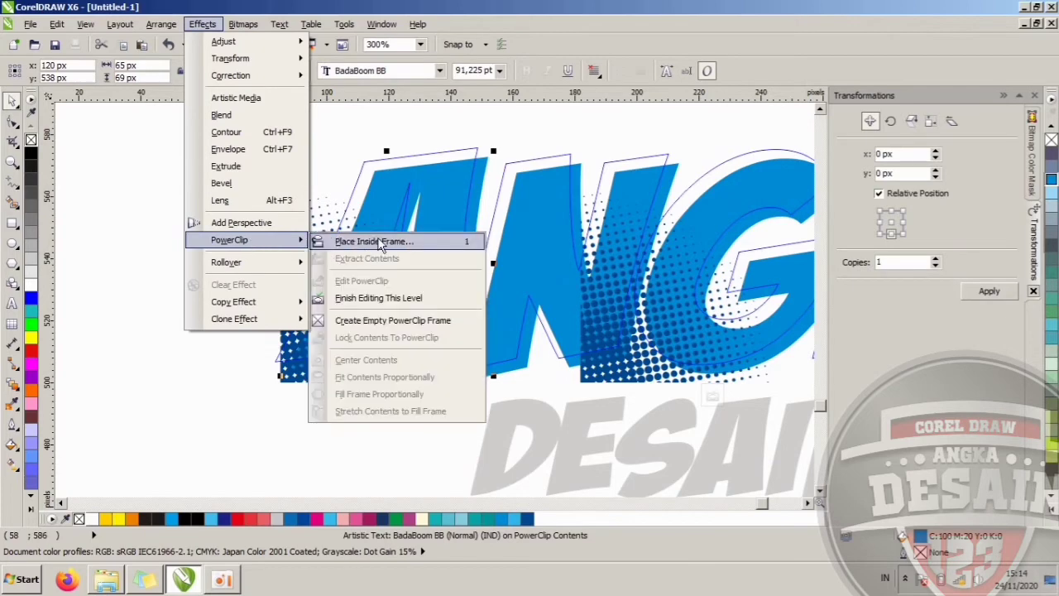
{"action": "left_click", "coordinate": [471, 240]}
{"action": "left_click", "coordinate": [449, 181]}
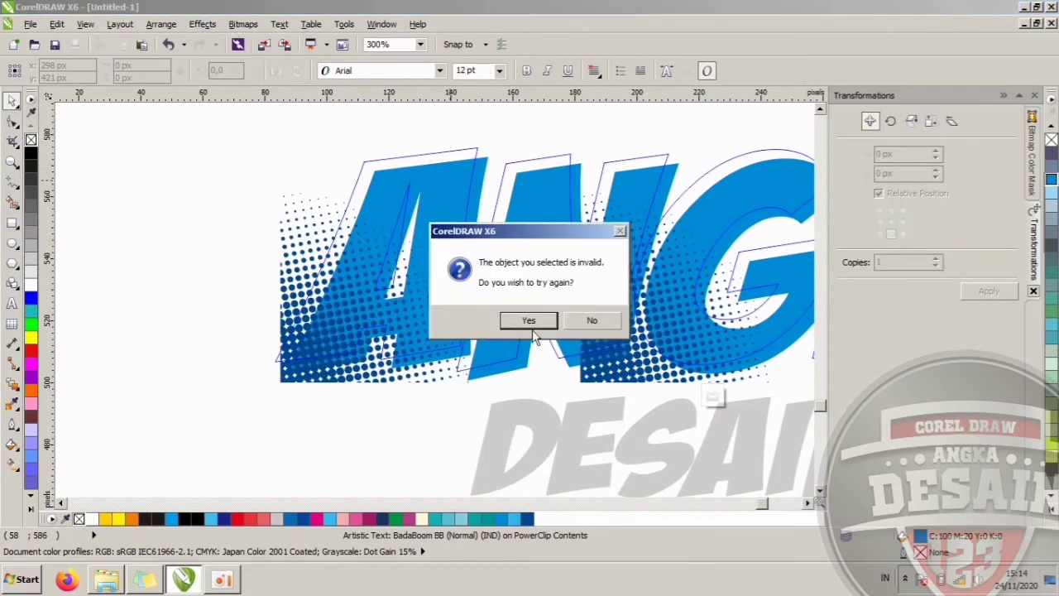
{"action": "left_click", "coordinate": [592, 319]}
PowerClip the halftone group lying over the first "A" inside that letter and clear the selection
{"action": "left_click", "coordinate": [328, 319]}
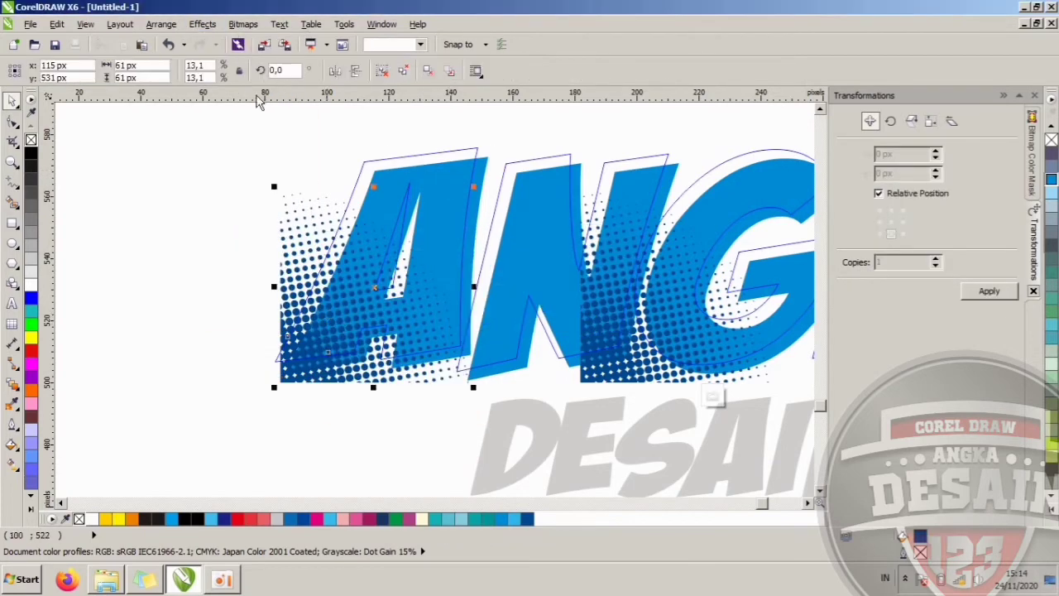
{"action": "left_click", "coordinate": [203, 24]}
{"action": "mouse_move", "coordinate": [241, 241]}
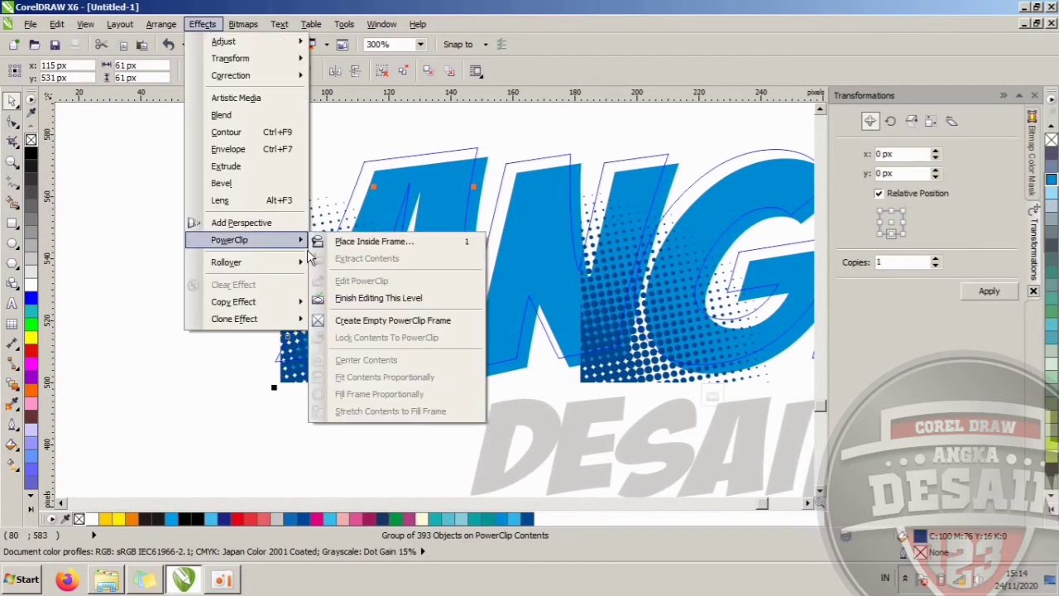
{"action": "left_click", "coordinate": [359, 240]}
{"action": "left_click", "coordinate": [472, 163]}
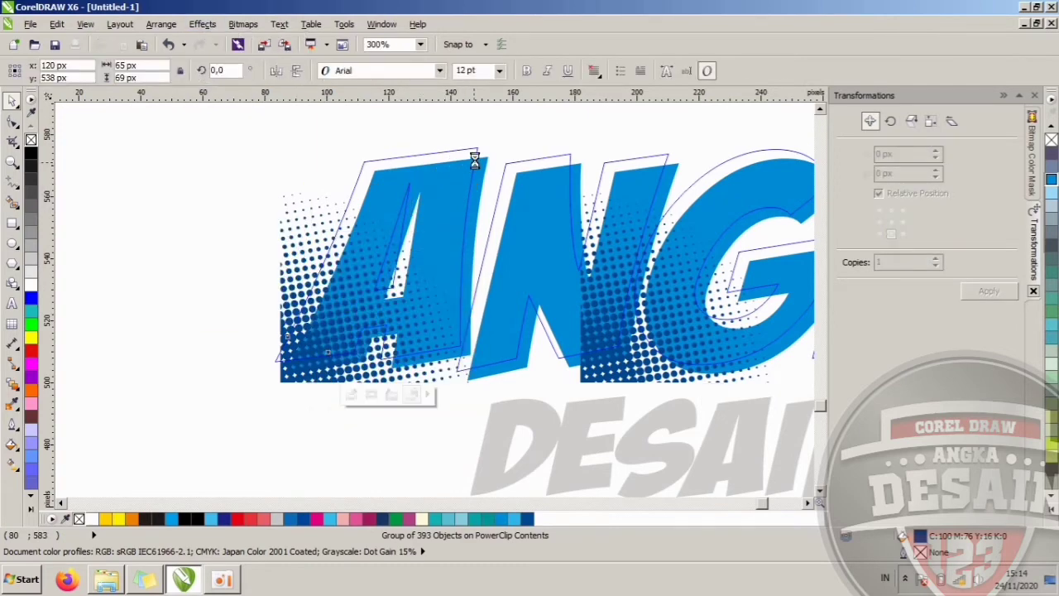
{"action": "left_click", "coordinate": [513, 121]}
Copy the remaining halftone group over the "N" at about x 172 px, y 531 px and PowerClip the copy inside that letter
{"action": "left_click", "coordinate": [637, 344]}
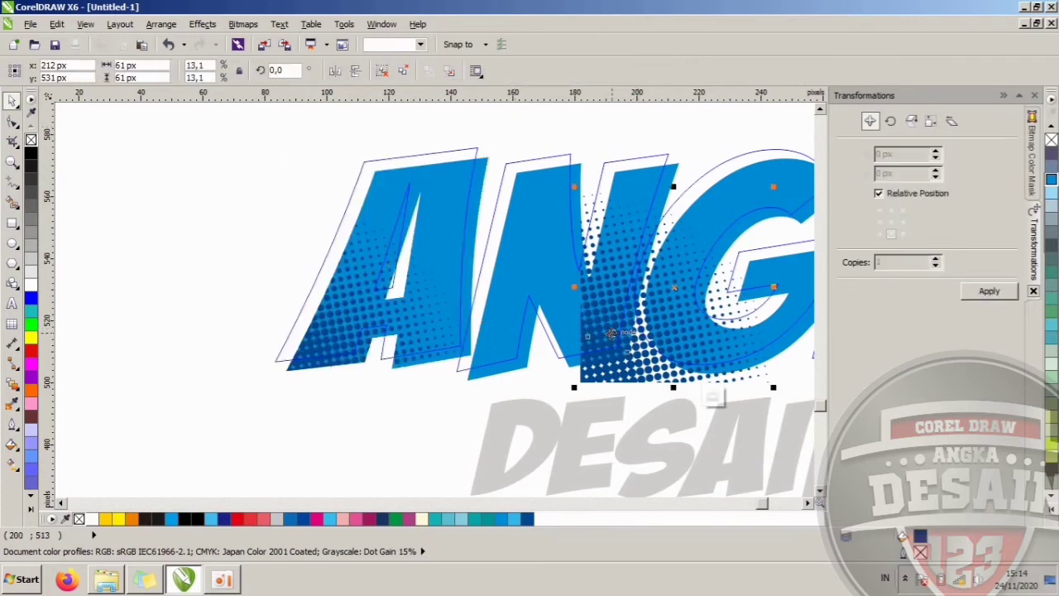
{"action": "left_click_drag", "start_coordinate": [611, 333], "coordinate": [488, 317]}
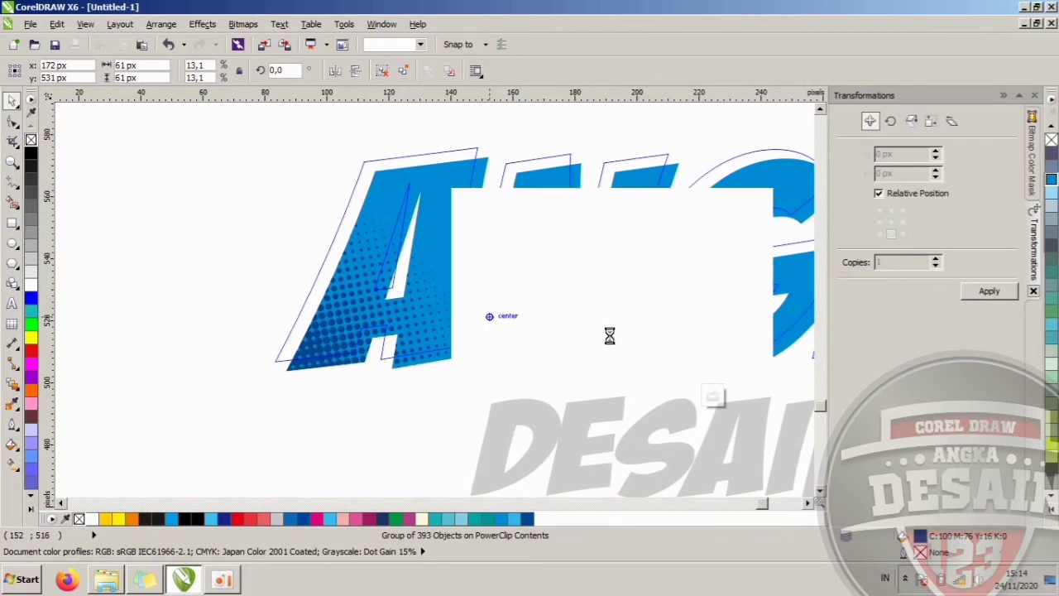
{"action": "left_click", "coordinate": [680, 440]}
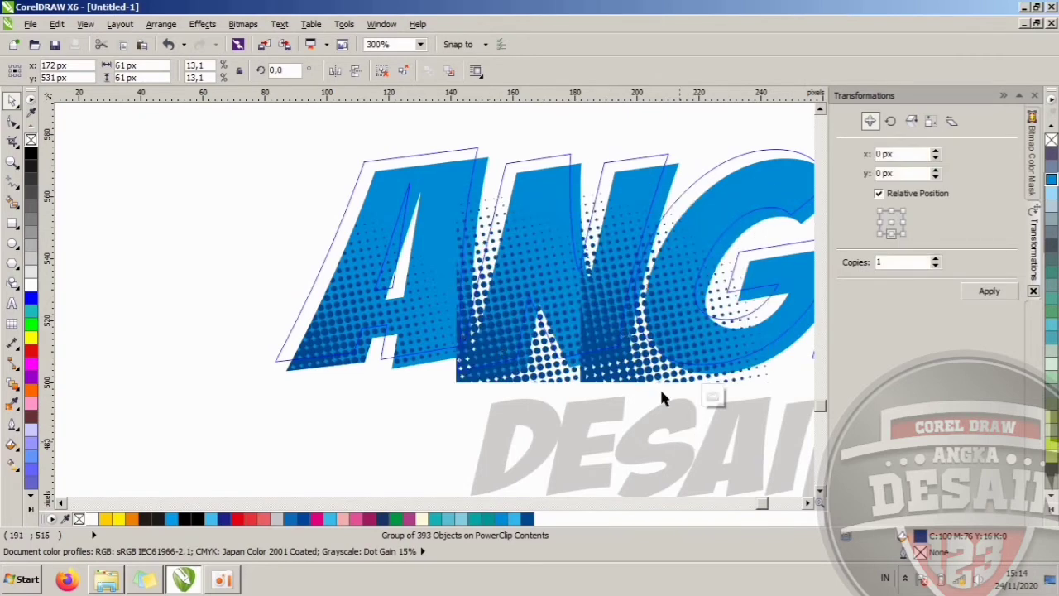
{"action": "left_click", "coordinate": [649, 352]}
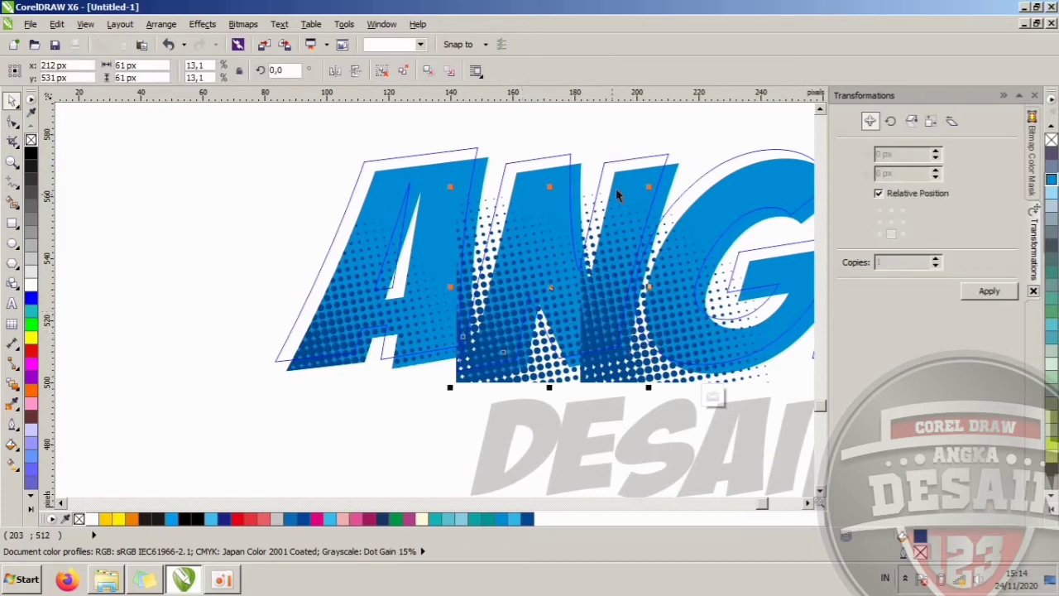
{"action": "left_click", "coordinate": [671, 166]}
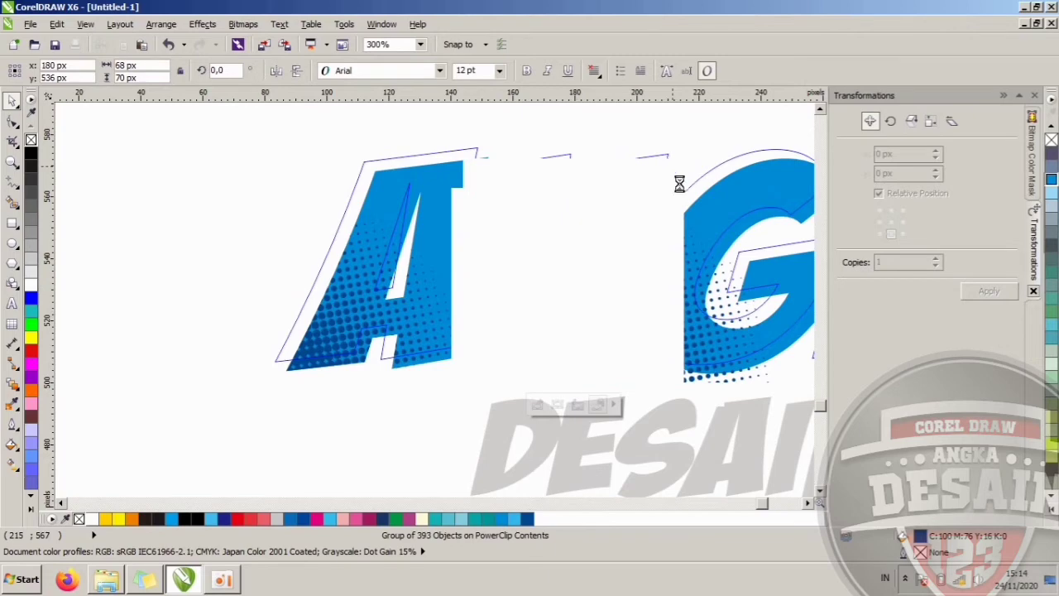
{"action": "left_click", "coordinate": [745, 432]}
Shift the halftone group over the "G" to about x 227 px and place a copy over the "K" at about x 288 px
{"action": "left_click", "coordinate": [808, 503]}
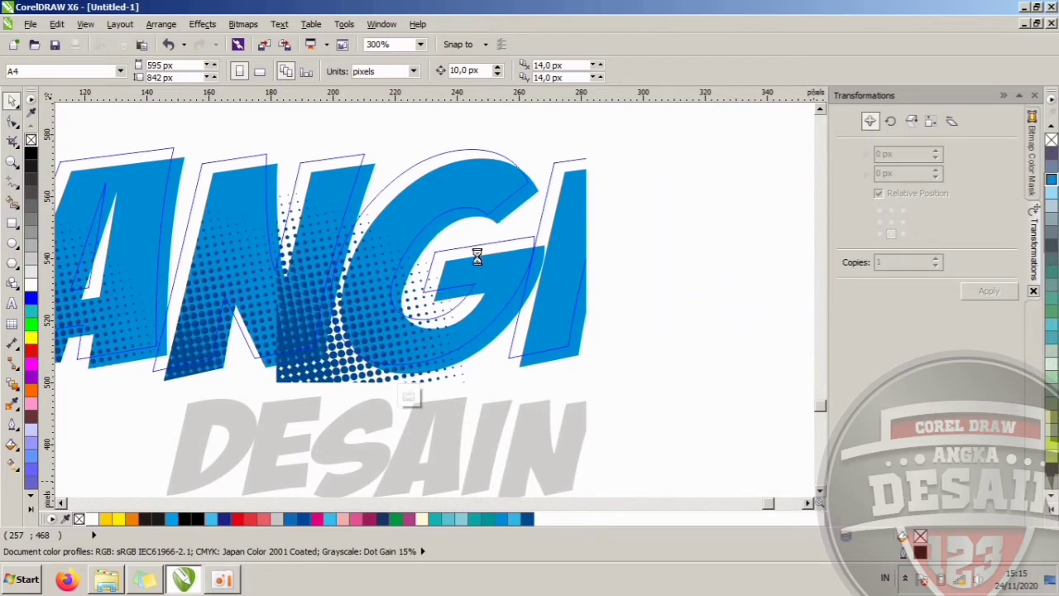
{"action": "left_click", "coordinate": [332, 368]}
{"action": "left_click_drag", "start_coordinate": [308, 367], "coordinate": [355, 359]}
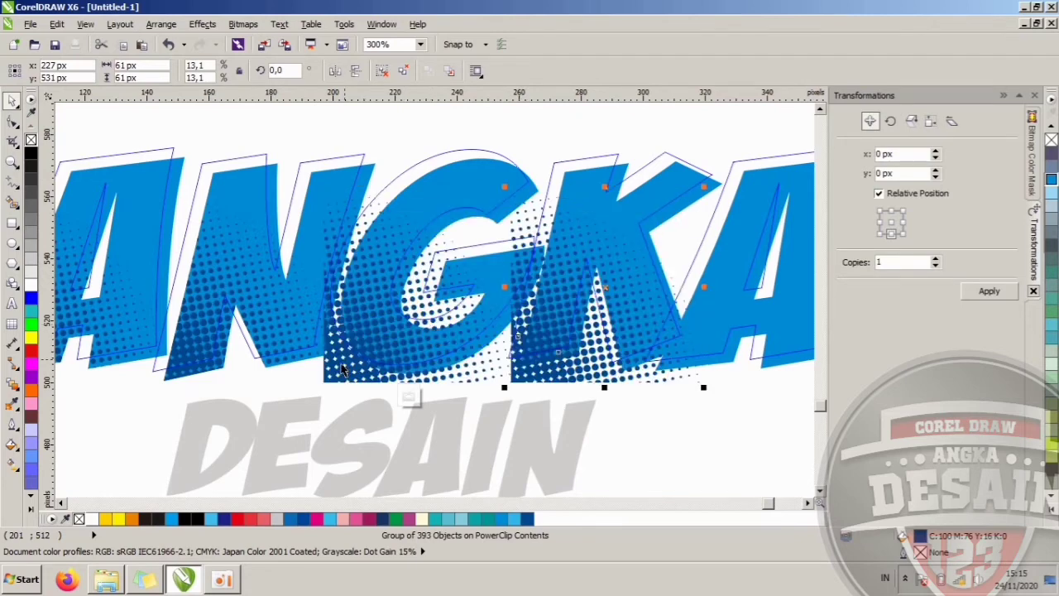
PowerClip the halftone group lying over the "G" inside that letter
{"action": "left_click", "coordinate": [341, 370]}
{"action": "key", "text": "ctrl+1"}
{"action": "left_click", "coordinate": [477, 167]}
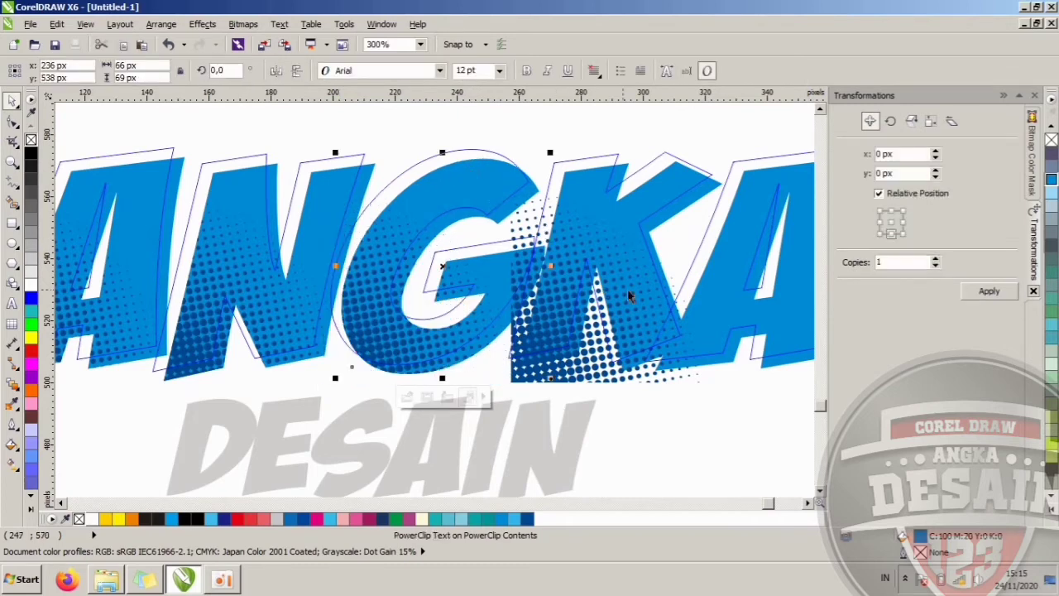
Copy the halftone group from the "K" to the last "A" and PowerClip the original inside the "K"
{"action": "left_click", "coordinate": [808, 503]}
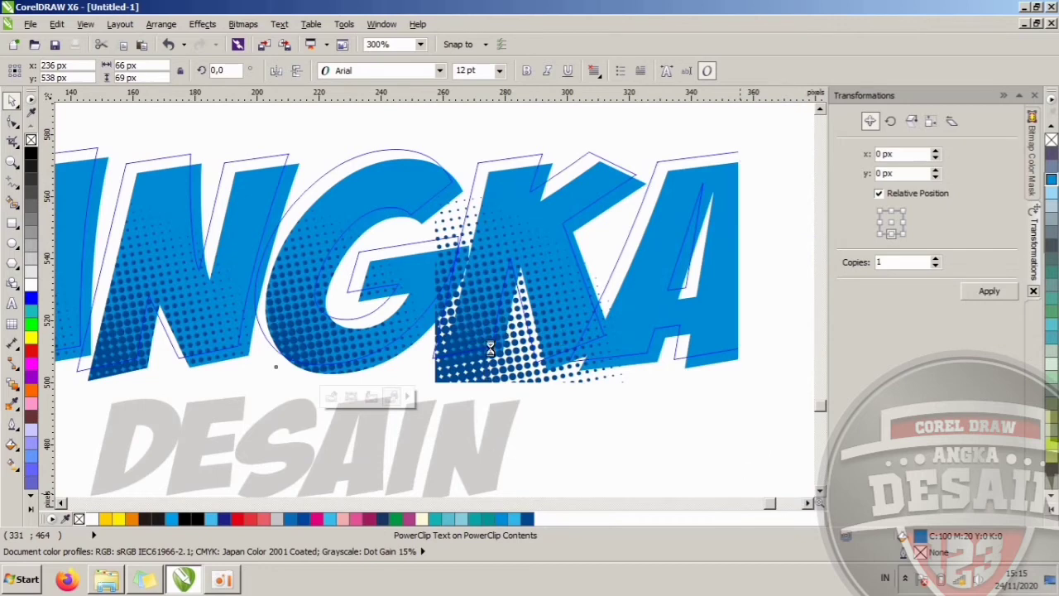
{"action": "scroll", "coordinate": [487, 346], "scroll_direction": "right", "scroll_amount": 2}
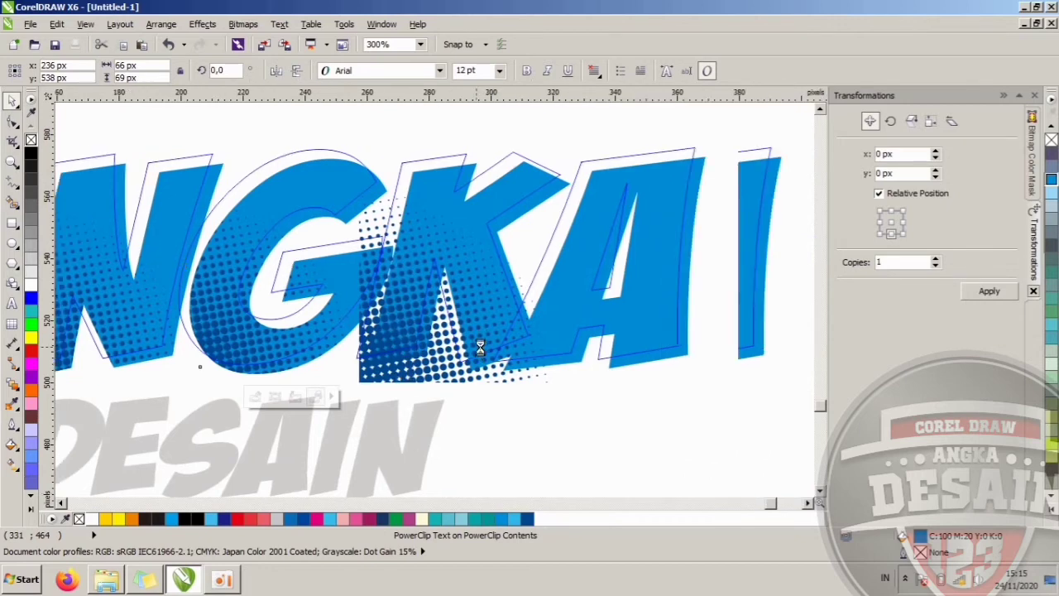
{"action": "left_click", "coordinate": [398, 362]}
{"action": "left_click_drag", "start_coordinate": [378, 353], "coordinate": [641, 360]}
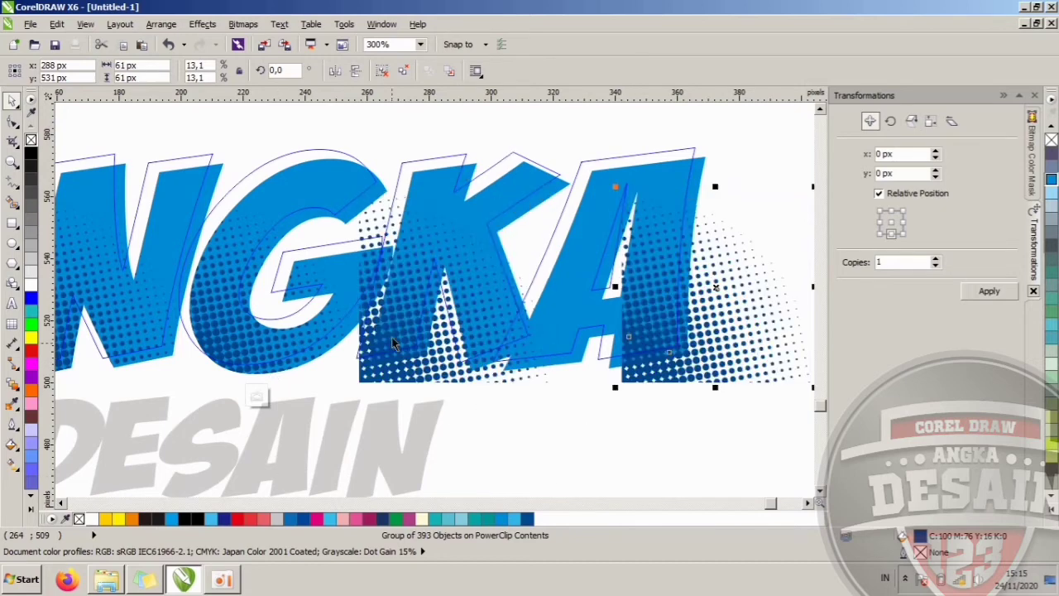
{"action": "left_click", "coordinate": [394, 343]}
{"action": "left_click", "coordinate": [525, 173]}
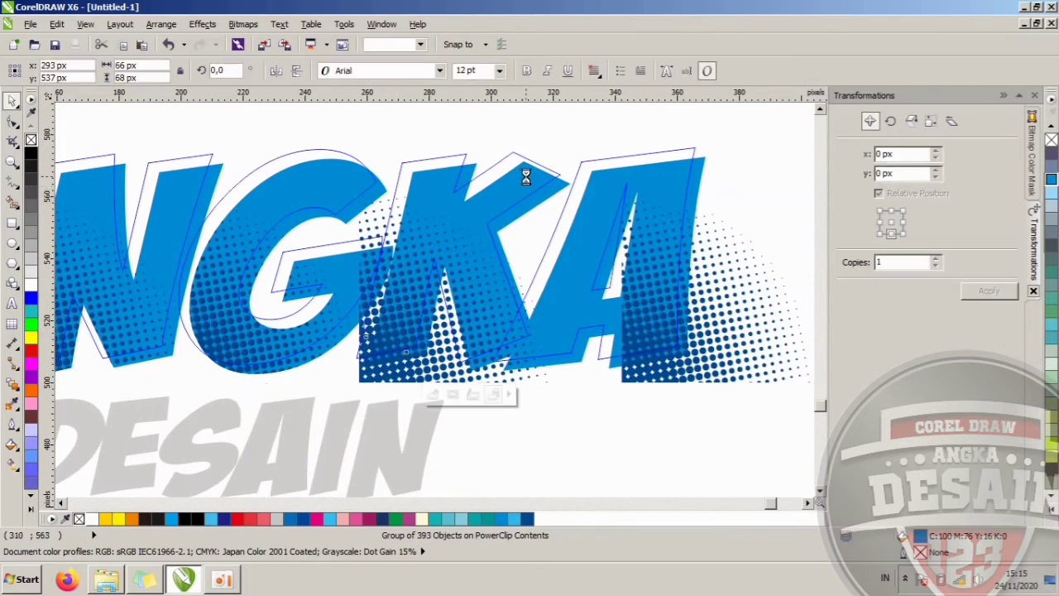
Align the last halftone group over the final "A" at about x 333 px, y 531 px and PowerClip it inside that letter
{"action": "left_click", "coordinate": [683, 348]}
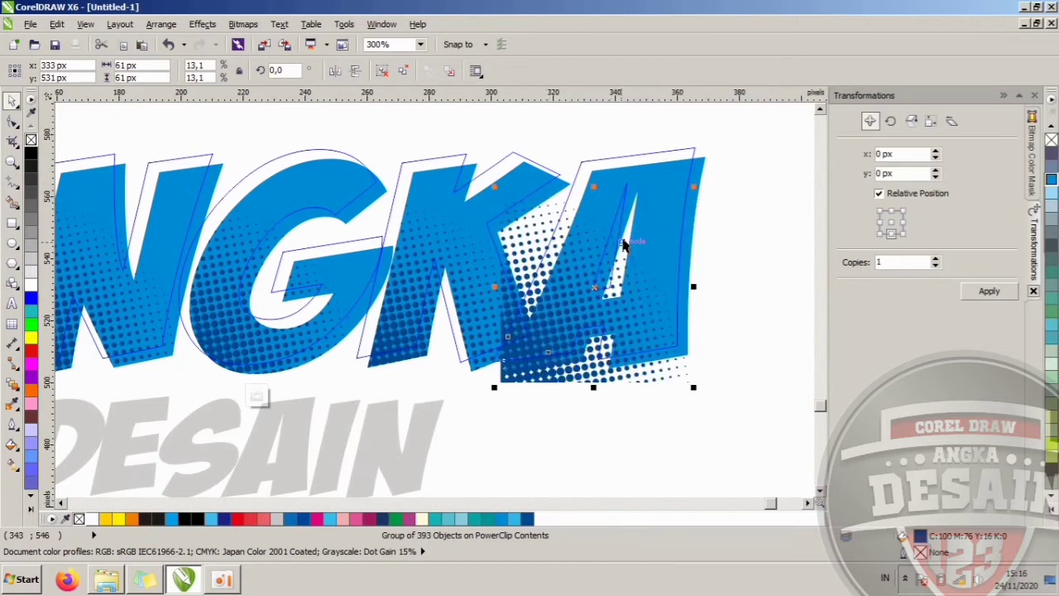
{"action": "key", "text": "ctrl+1"}
{"action": "left_click", "coordinate": [686, 162]}
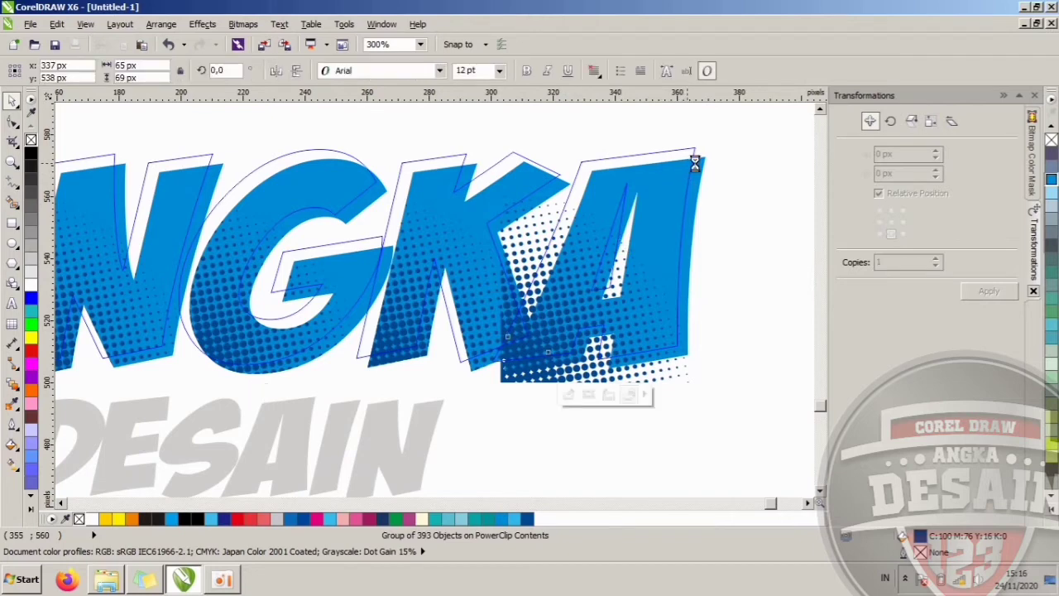
{"action": "left_click", "coordinate": [646, 246]}
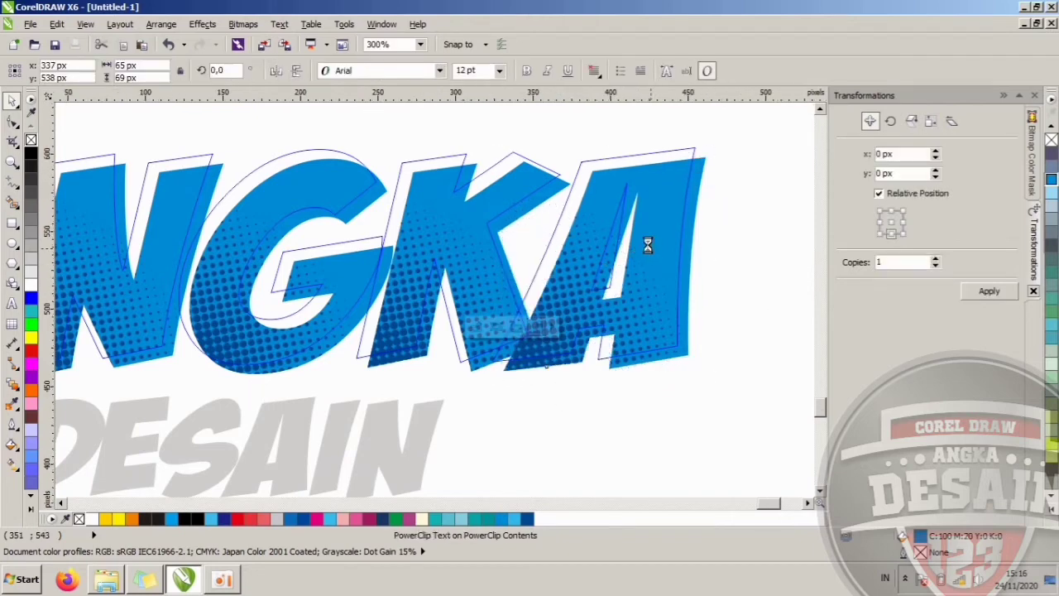
{"action": "key", "text": "F3"}
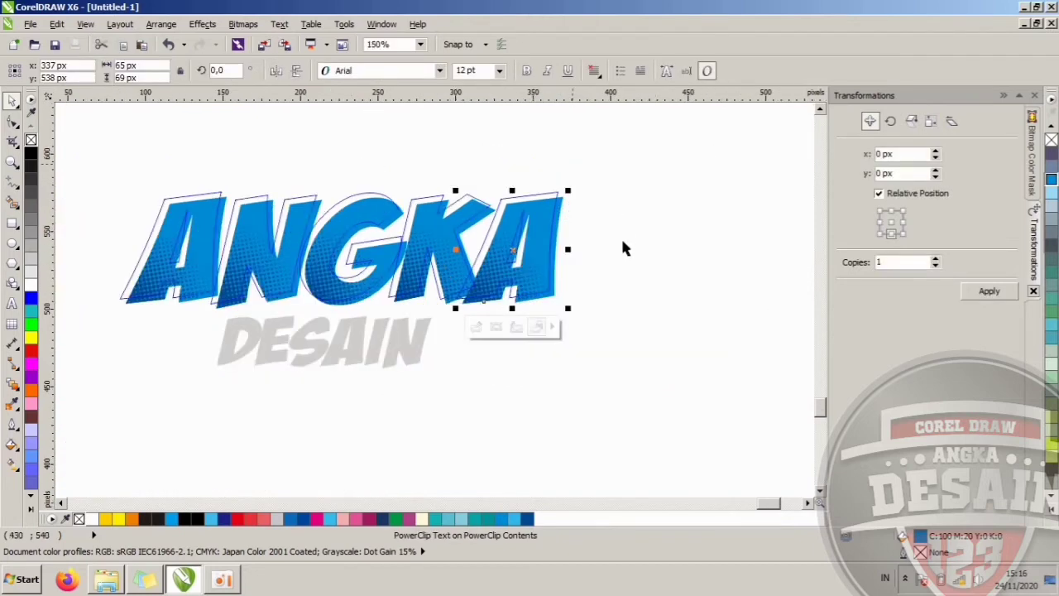
{"action": "left_click", "coordinate": [622, 246]}
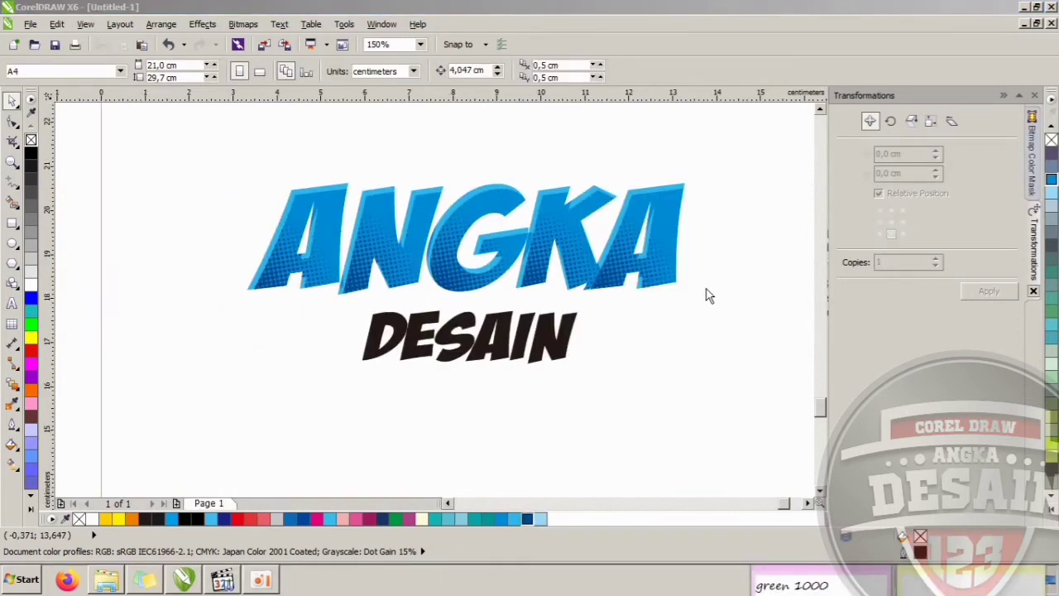
Move the "ANGKA" text slightly down towards "DESAIN", to about y 19,197 cm
{"action": "left_click", "coordinate": [637, 263]}
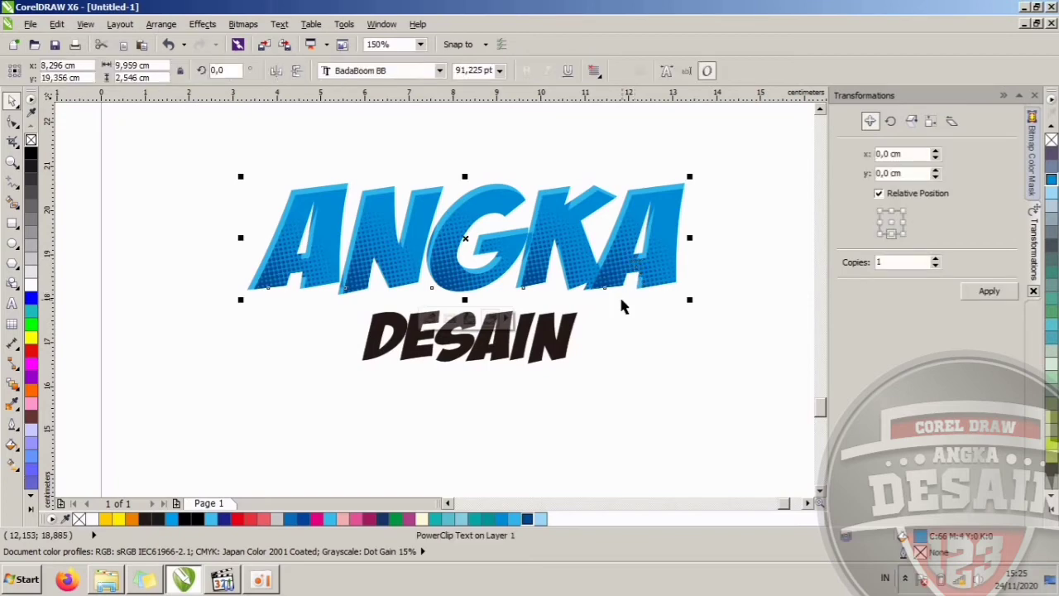
{"action": "left_click", "coordinate": [601, 268]}
{"action": "left_click_drag", "start_coordinate": [602, 274], "coordinate": [601, 281]}
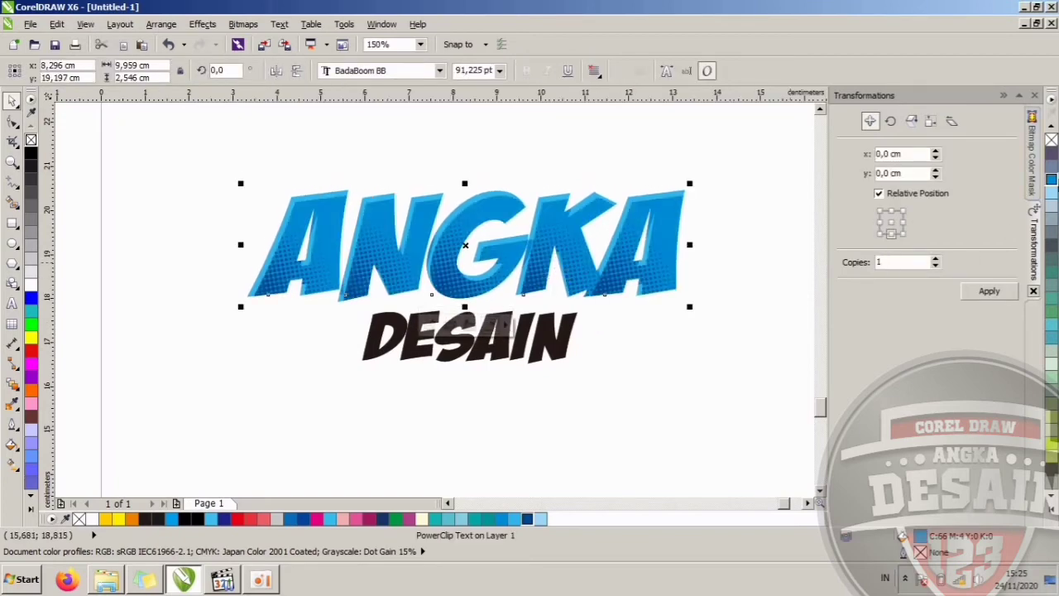
Give the "ANGKA" text a black outline 0.5 cm wide, placed behind the fill and scaled with the image
{"action": "left_click", "coordinate": [1053, 515]}
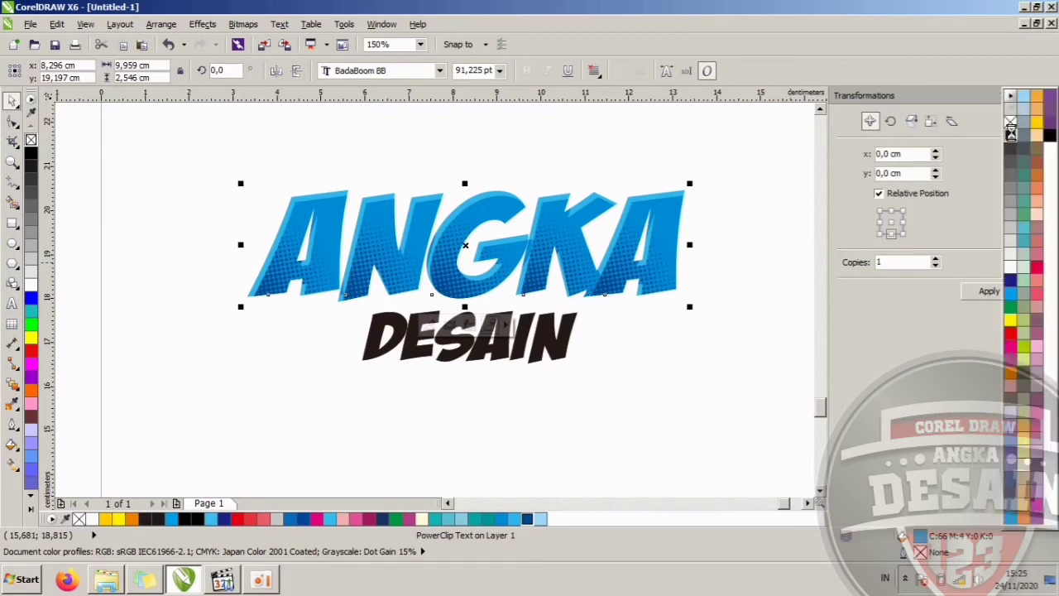
{"action": "right_click", "coordinate": [1011, 133]}
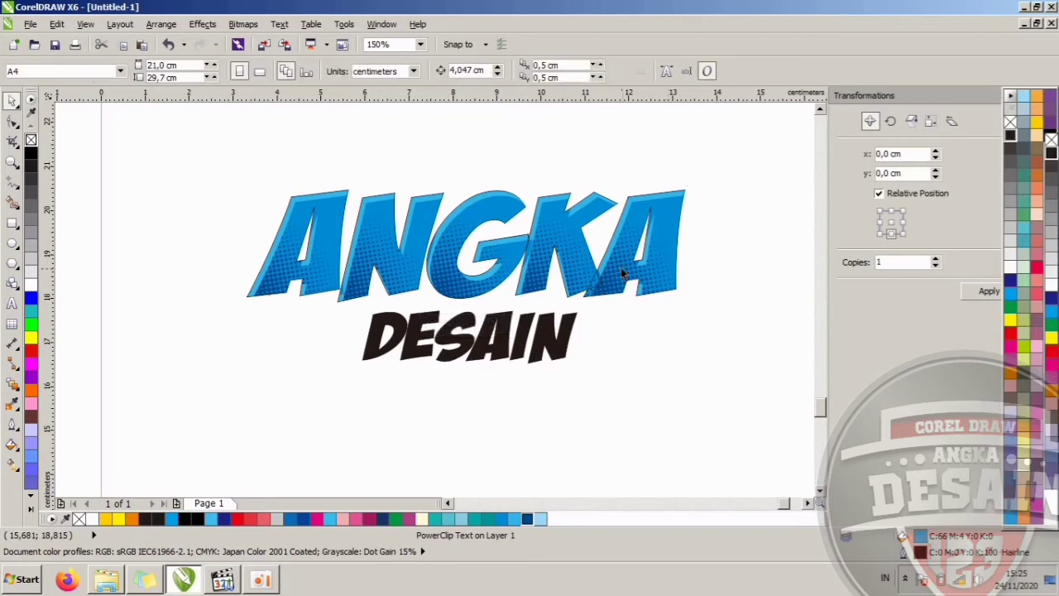
{"action": "double_click", "coordinate": [923, 557]}
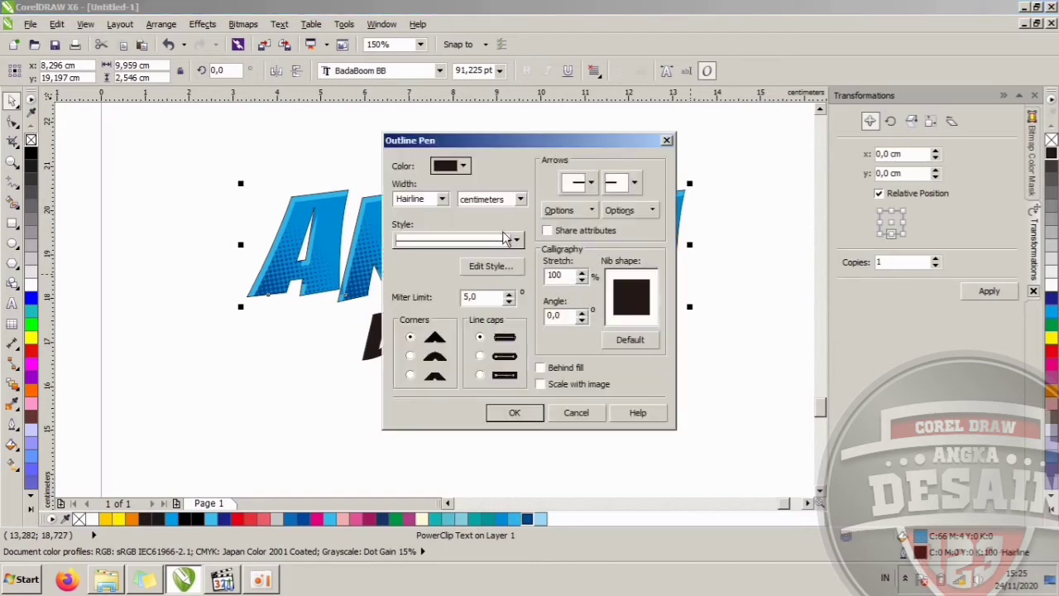
{"action": "left_click", "coordinate": [443, 199]}
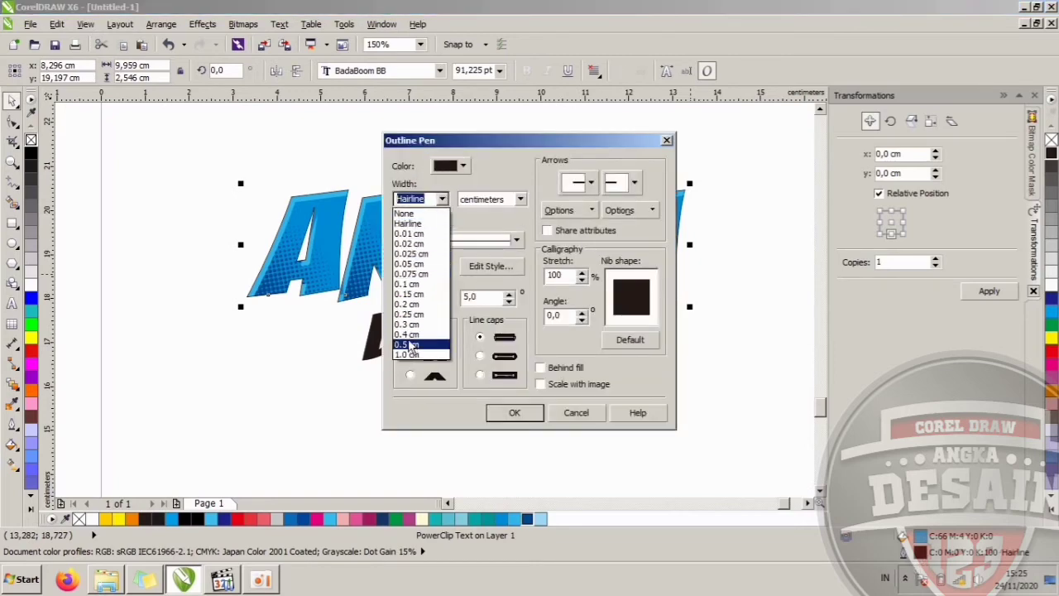
{"action": "left_click", "coordinate": [407, 344]}
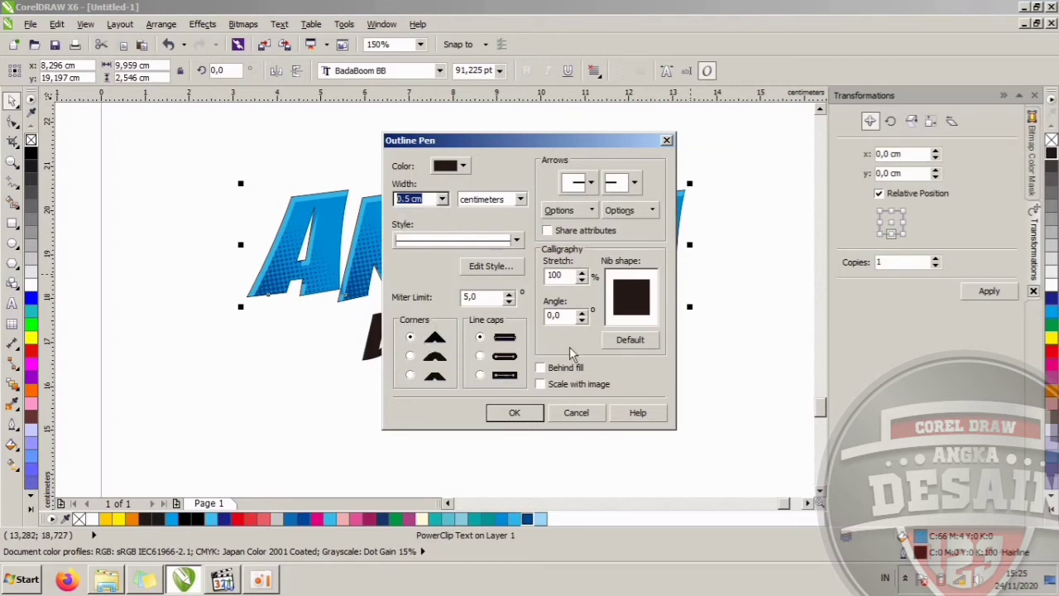
{"action": "left_click", "coordinate": [539, 369]}
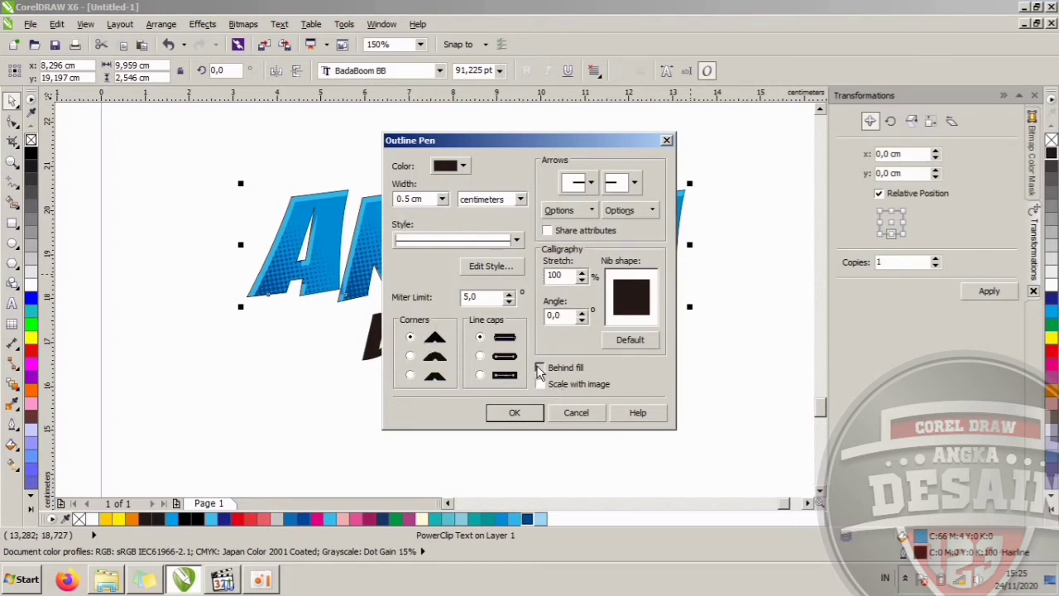
{"action": "left_click", "coordinate": [542, 384]}
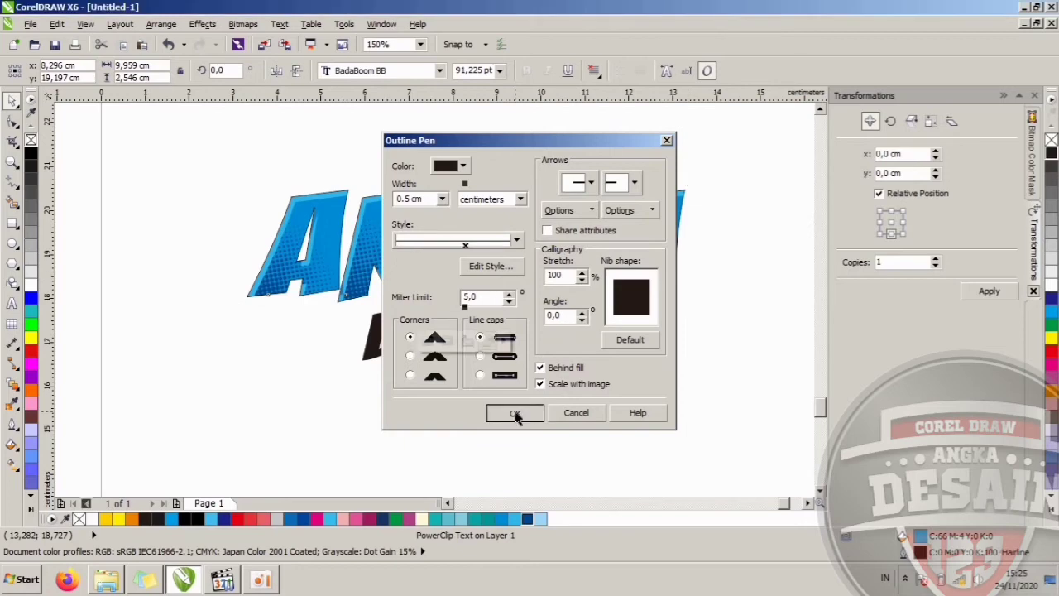
{"action": "left_click", "coordinate": [514, 414]}
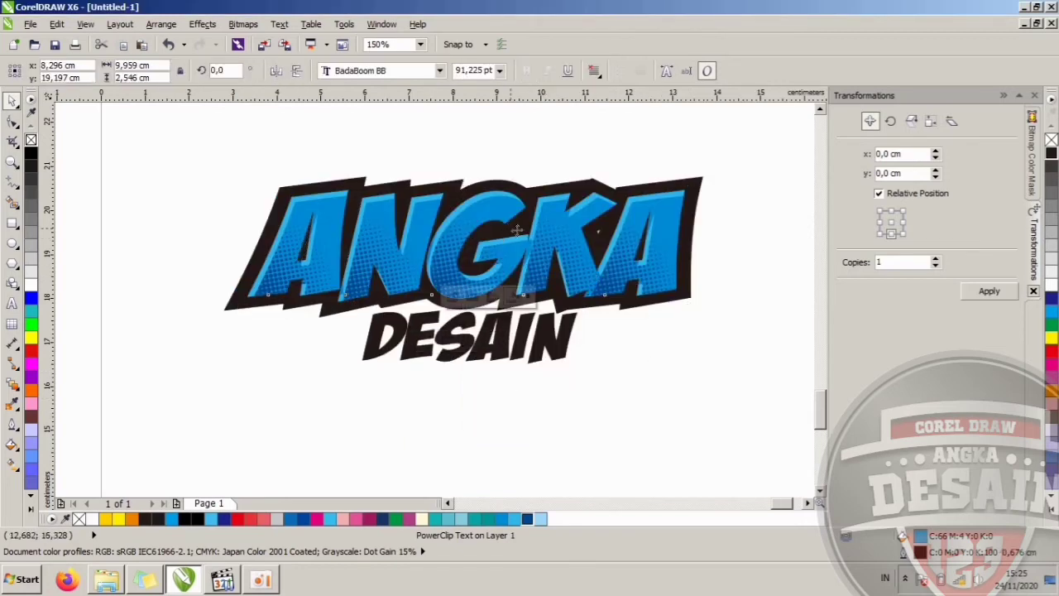
Reopen the outline settings of "ANGKA" and set the outline width to 0,5 cm again
{"action": "scroll", "coordinate": [513, 229], "scroll_direction": "down", "scroll_amount": 1}
{"action": "scroll", "coordinate": [487, 214], "scroll_direction": "up", "scroll_amount": 1}
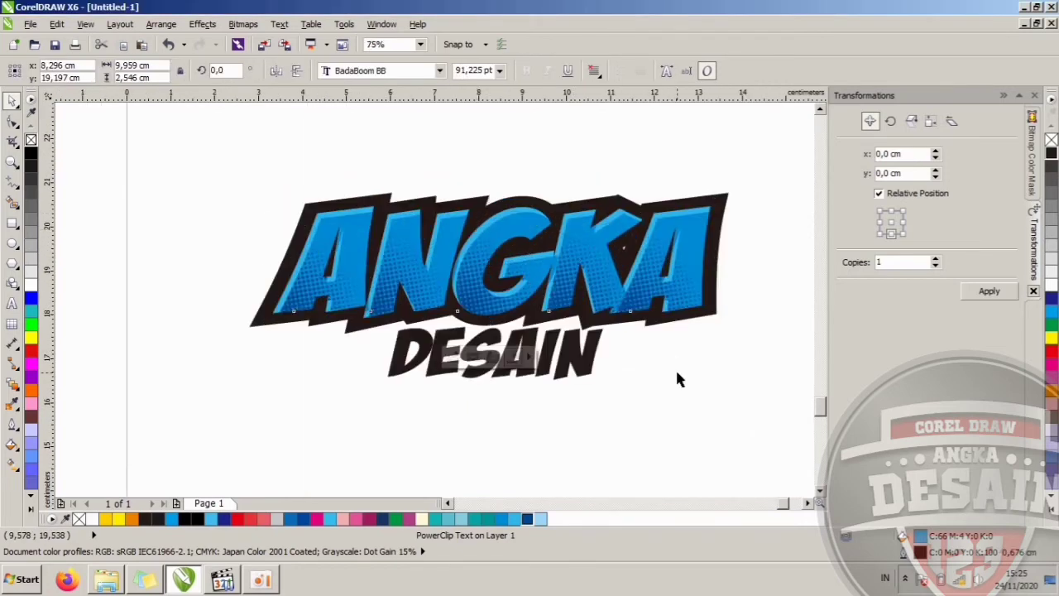
{"action": "double_click", "coordinate": [920, 553]}
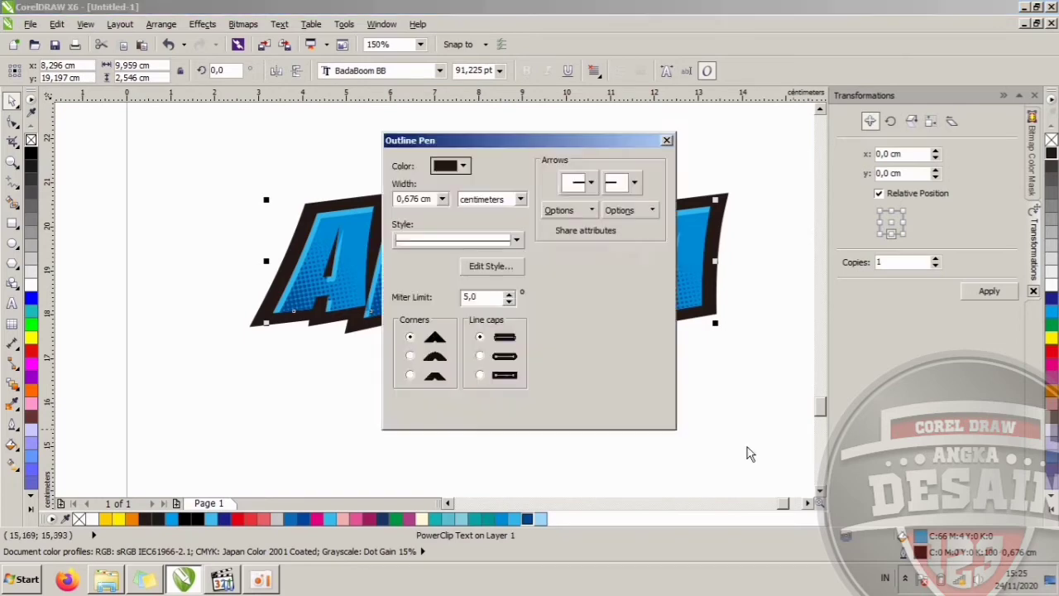
{"action": "left_click_drag", "start_coordinate": [431, 203], "coordinate": [403, 210]}
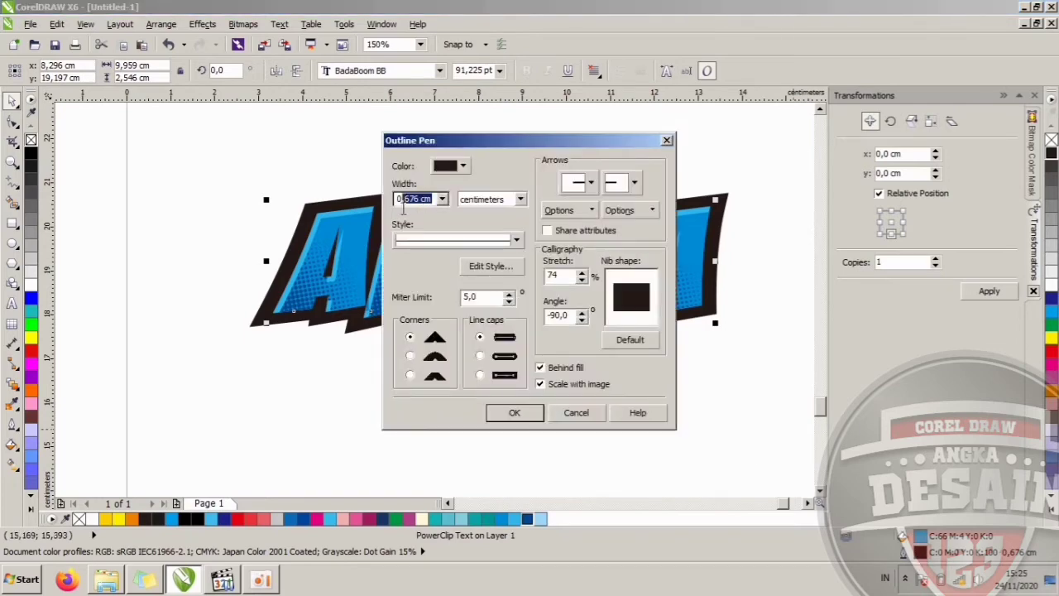
{"action": "type", "text": ",5"}
{"action": "left_click", "coordinate": [506, 411]}
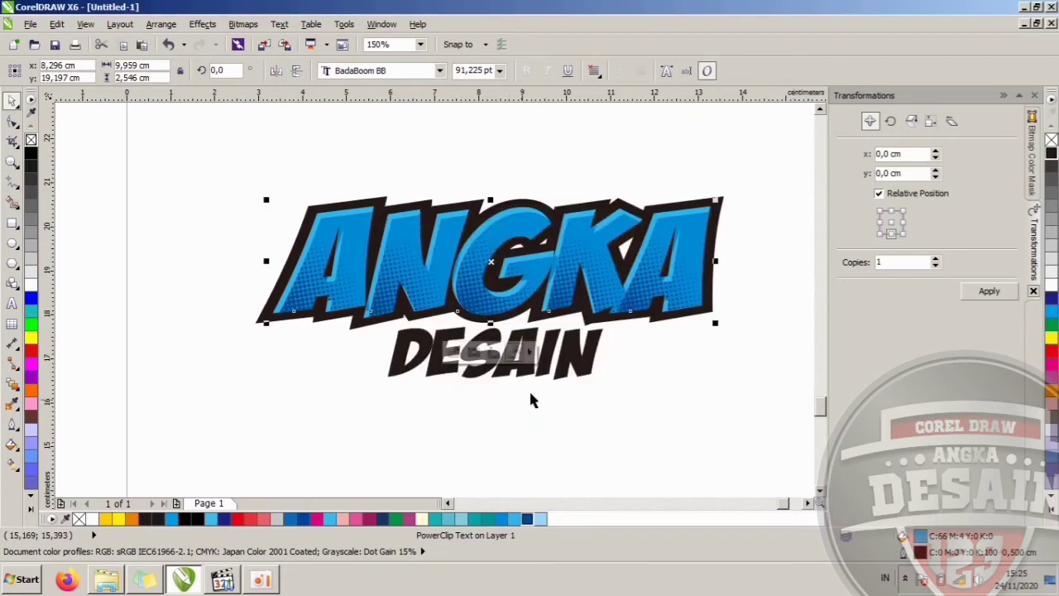
Enlarge the "DESAIN" text to about 5,658 cm wide and place it beneath "ANGKA" at about y 16,935 cm
{"action": "left_click", "coordinate": [586, 357]}
{"action": "left_click_drag", "start_coordinate": [620, 316], "coordinate": [625, 314]}
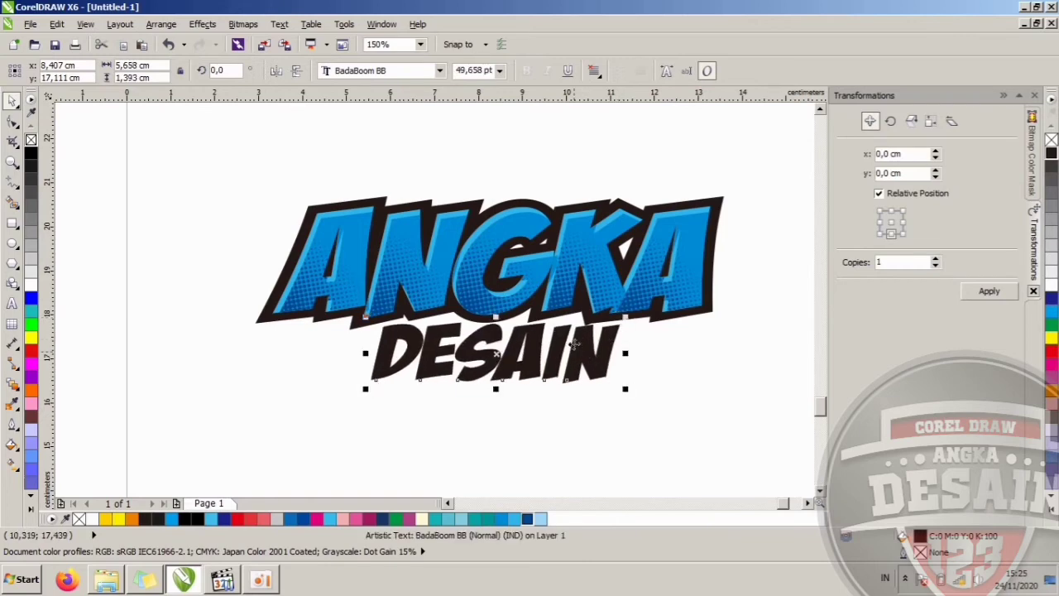
{"action": "left_click_drag", "start_coordinate": [571, 343], "coordinate": [570, 350]}
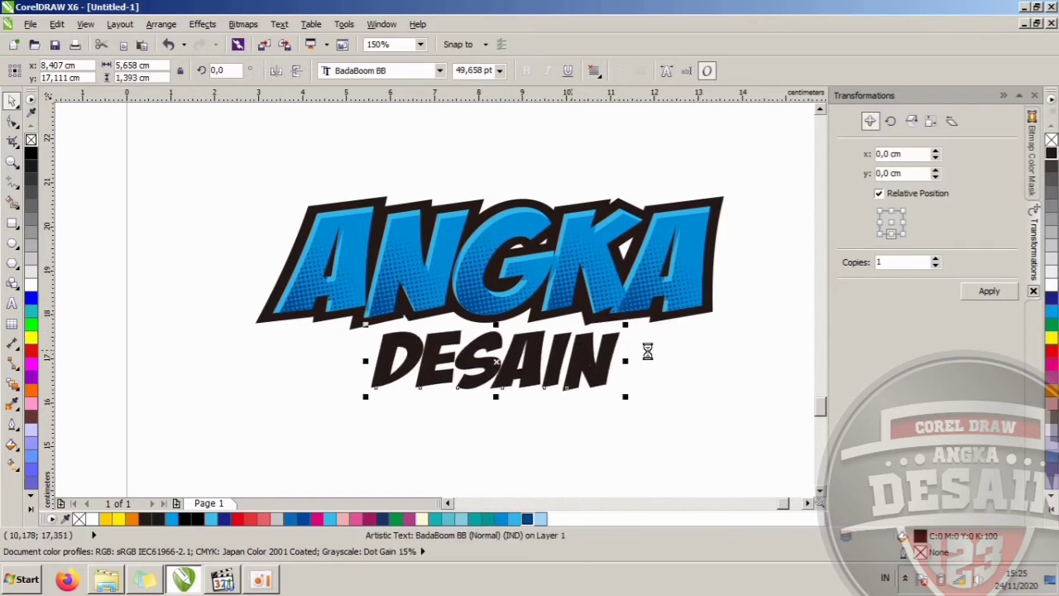
{"action": "left_click", "coordinate": [665, 356]}
{"action": "key", "text": "Tab"}
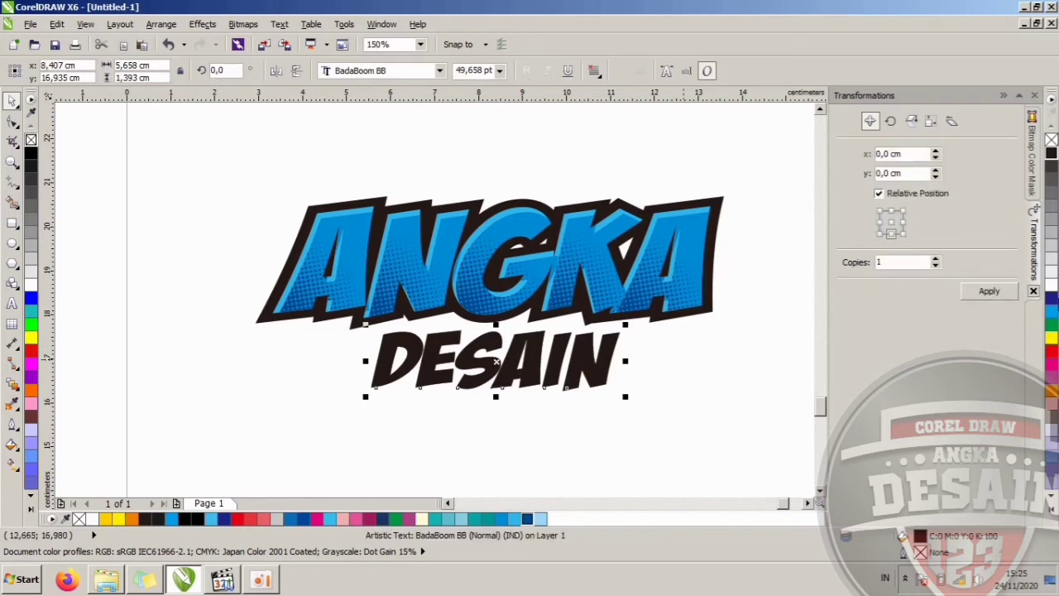
Fill "DESAIN" with white and give it a black 0.3 cm outline behind the fill, scaled with the image
{"action": "left_click", "coordinate": [1050, 285]}
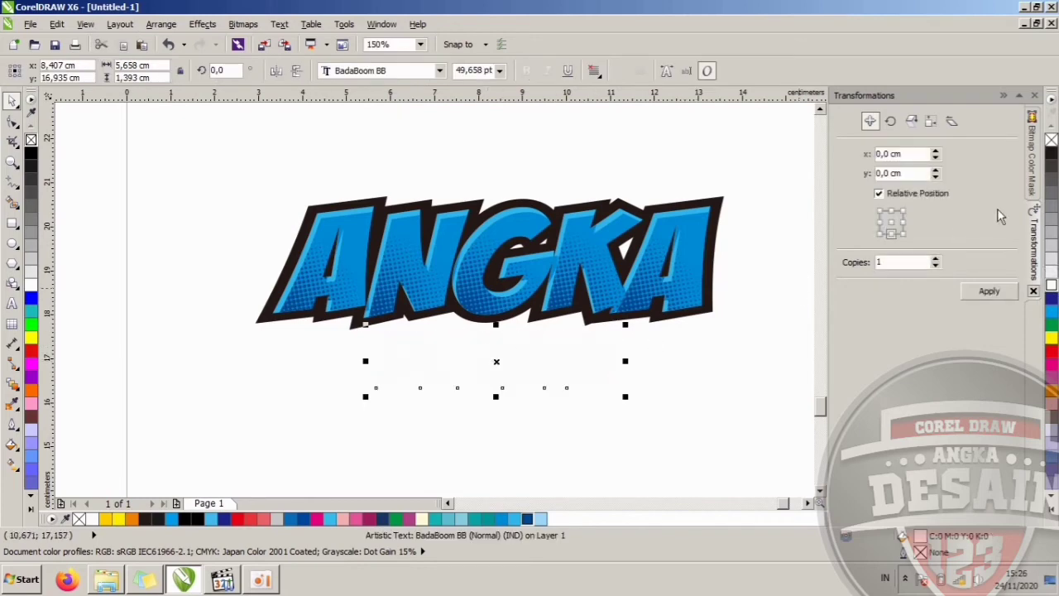
{"action": "right_click", "coordinate": [1051, 154]}
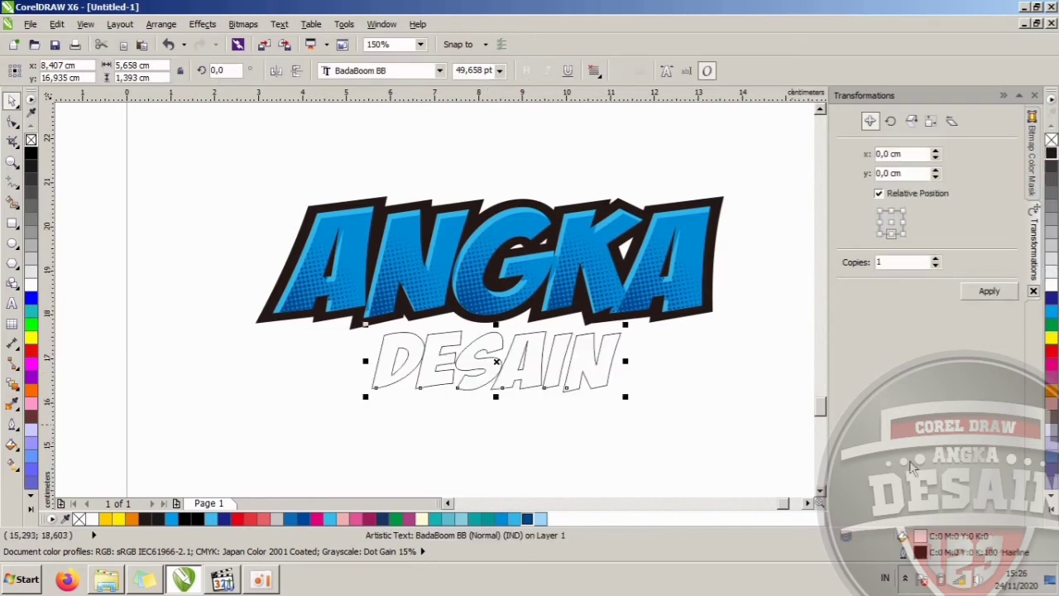
{"action": "double_click", "coordinate": [922, 552]}
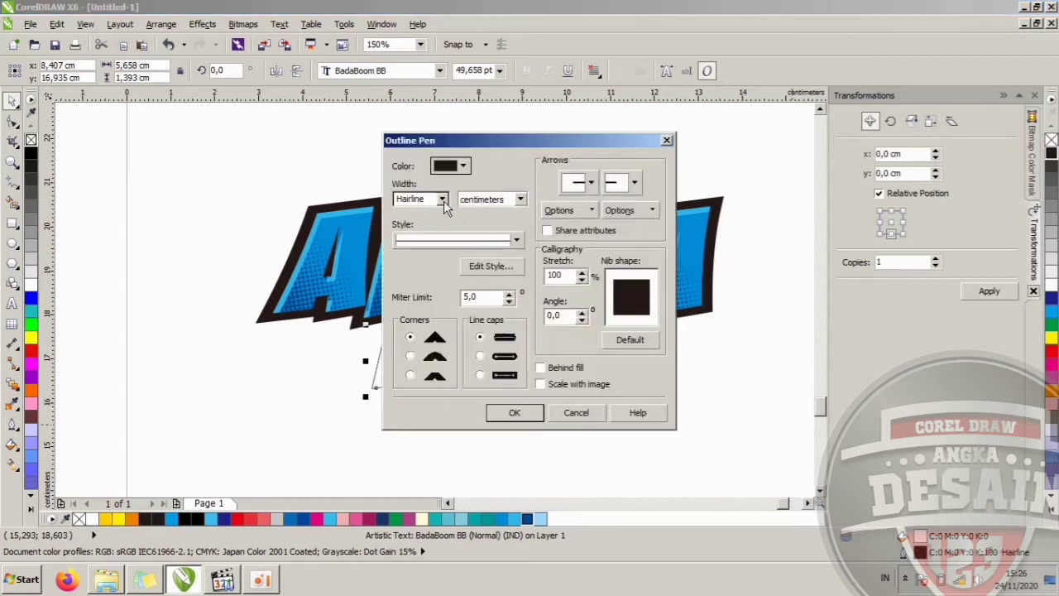
{"action": "left_click", "coordinate": [442, 199]}
{"action": "left_click", "coordinate": [408, 323]}
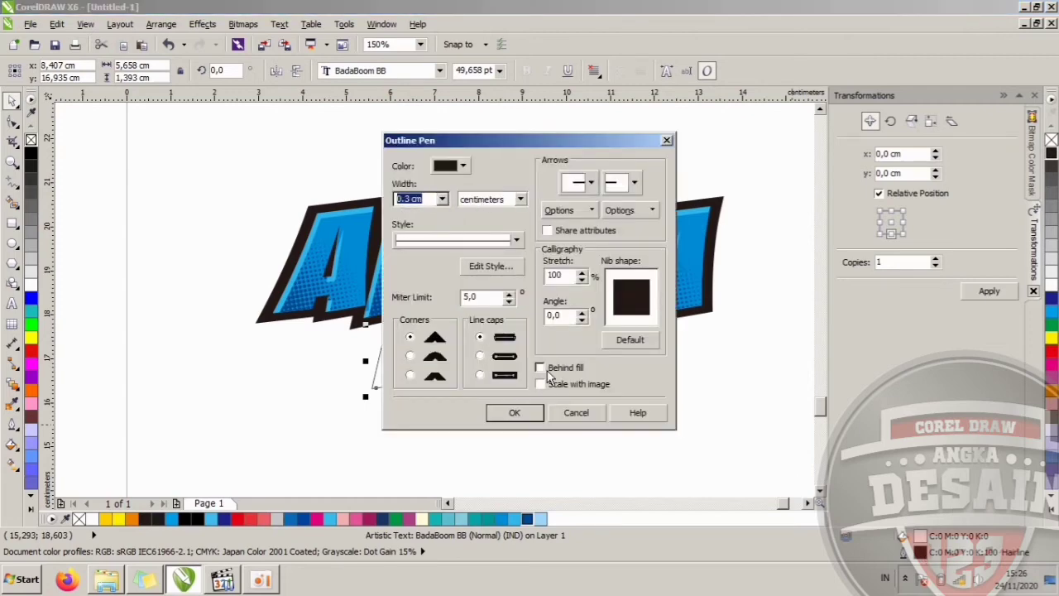
{"action": "left_click", "coordinate": [544, 369]}
{"action": "left_click", "coordinate": [542, 385]}
{"action": "left_click", "coordinate": [517, 415]}
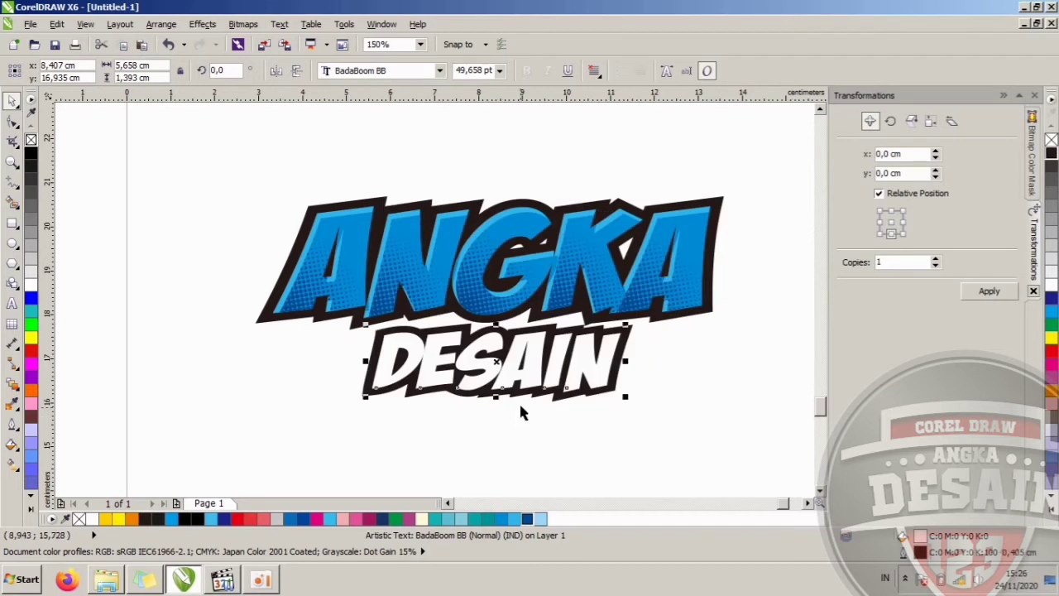
Move "DESAIN" closer to "ANGKA", to about x 8,284 cm, y 17,041 cm
{"action": "left_click", "coordinate": [677, 363]}
{"action": "left_click_drag", "start_coordinate": [531, 347], "coordinate": [527, 340]}
{"action": "left_click", "coordinate": [682, 376]}
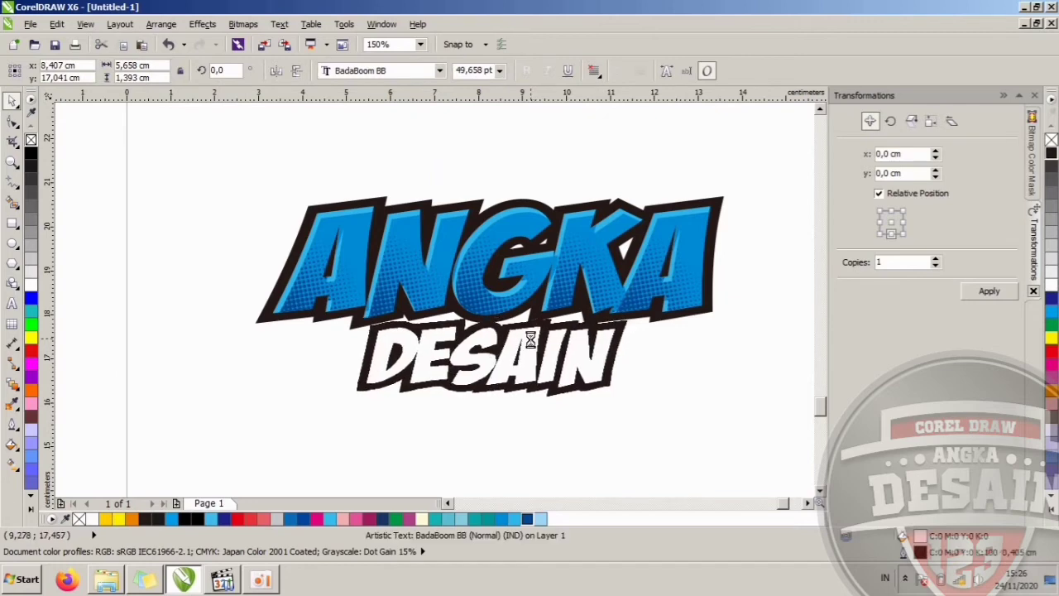
{"action": "left_click", "coordinate": [685, 360]}
Copy "DESAIN" slightly below the original and PowerClip the copy inside the original text
{"action": "left_click", "coordinate": [538, 363]}
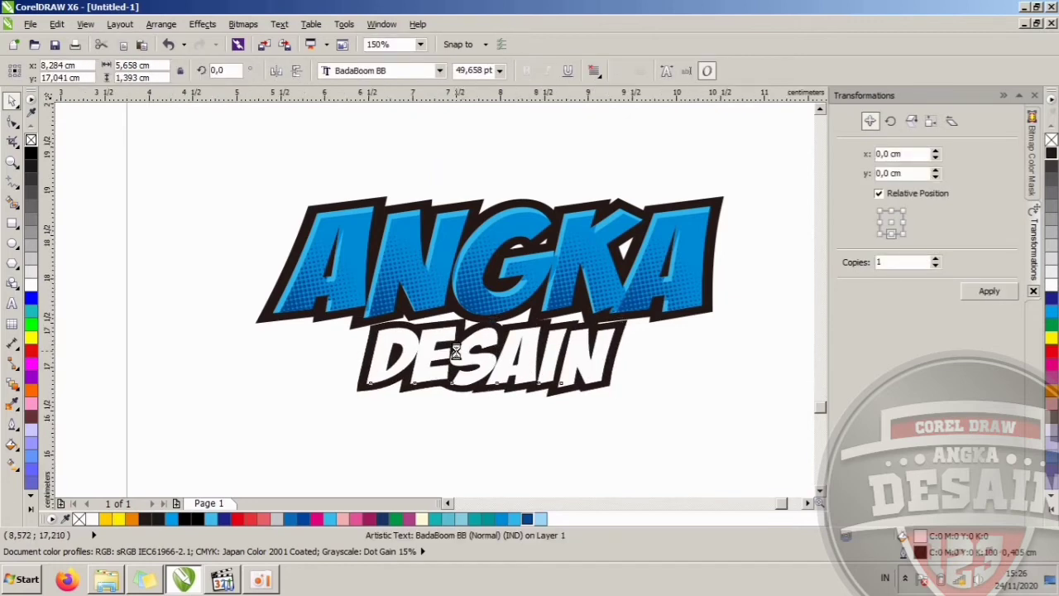
{"action": "scroll", "coordinate": [456, 351], "scroll_direction": "up", "scroll_amount": 2}
{"action": "left_click_drag", "start_coordinate": [524, 319], "coordinate": [519, 412]}
{"action": "right_click", "coordinate": [519, 412]}
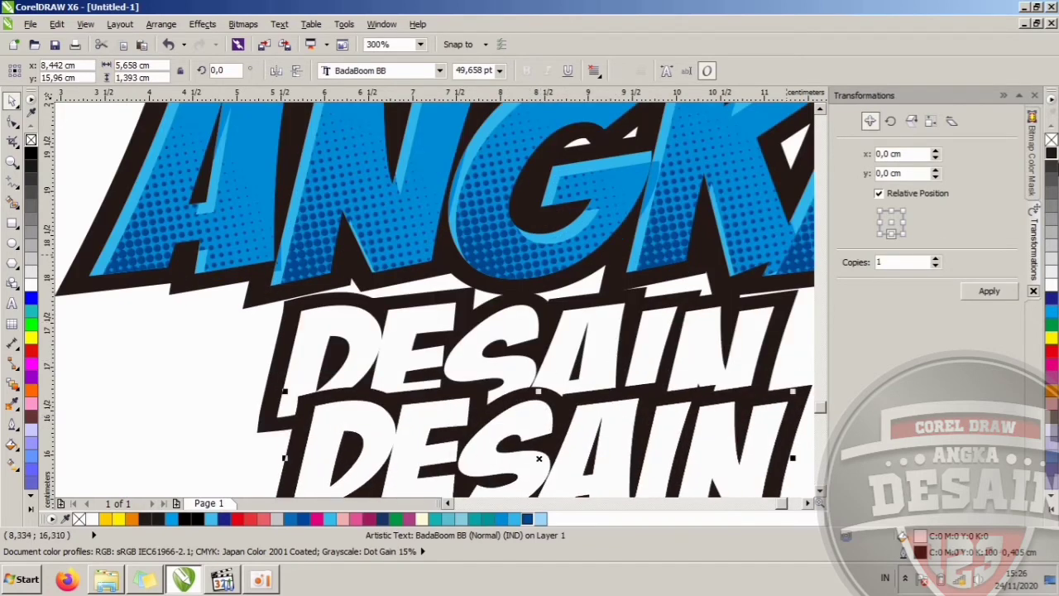
{"action": "key", "text": "ctrl+1"}
{"action": "left_click", "coordinate": [400, 324]}
{"action": "key", "text": "ctrl+z"}
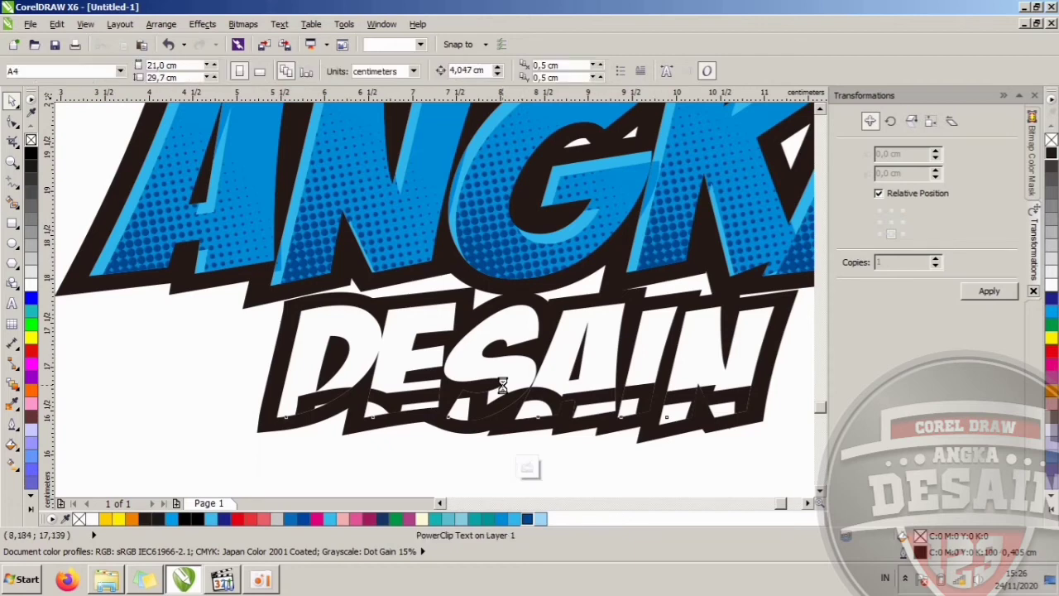
Inside the PowerClip, remove the copy's outline, fill it with 70% black and offset it to about x 8,321 cm, y 16,985 cm
{"action": "left_click", "coordinate": [502, 385], "text": "ctrl"}
{"action": "left_click", "coordinate": [639, 465]}
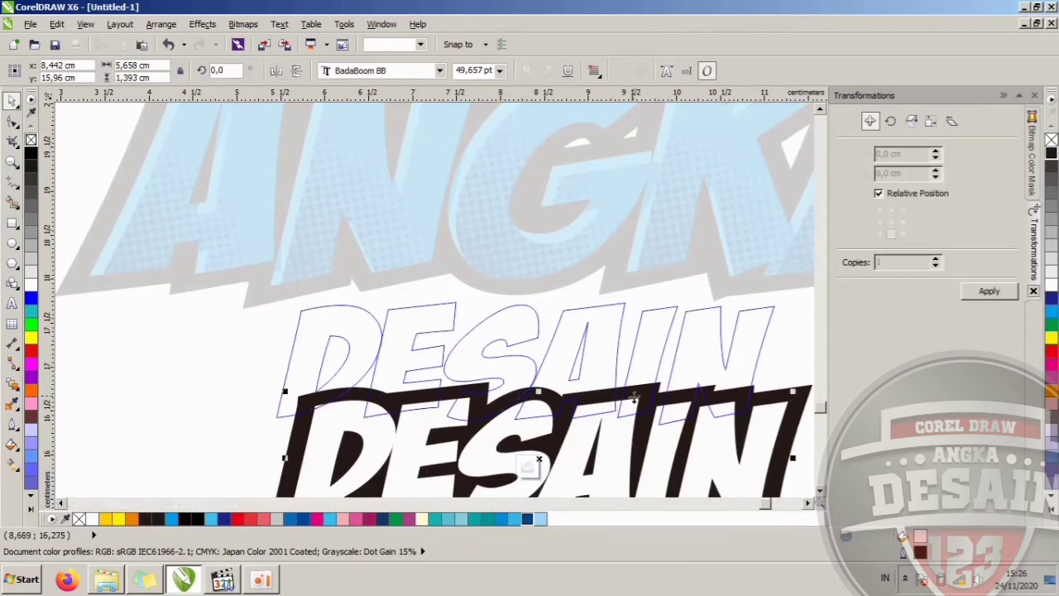
{"action": "left_click", "coordinate": [1051, 139]}
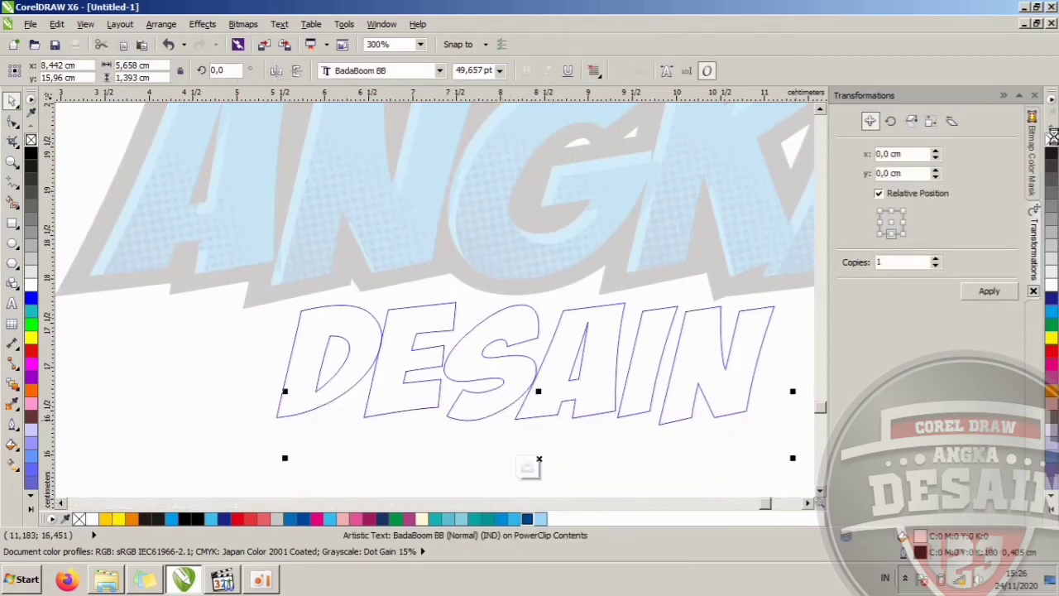
{"action": "left_click_drag", "start_coordinate": [674, 439], "coordinate": [659, 350]}
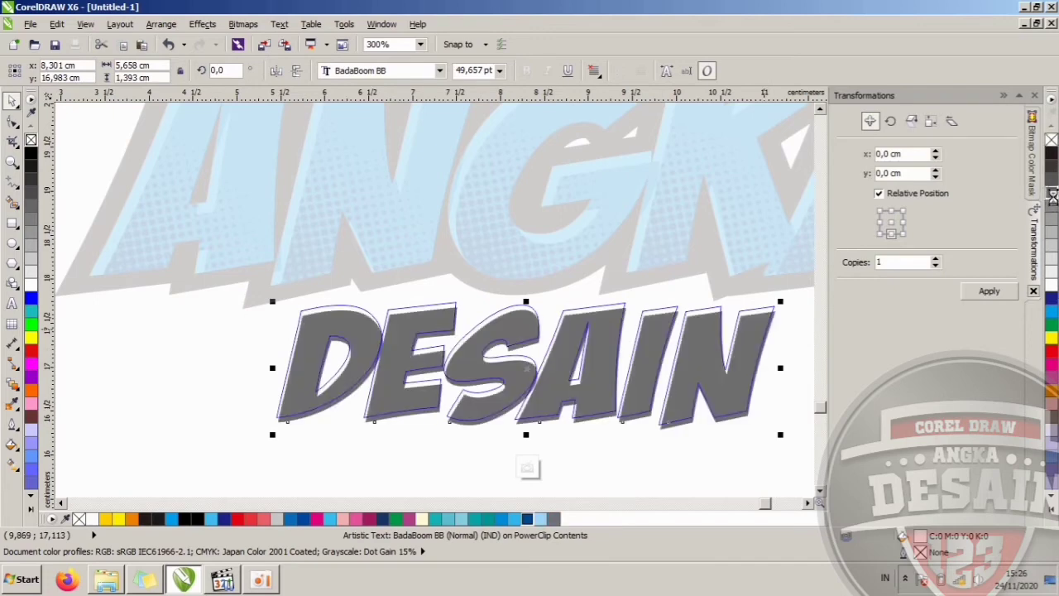
{"action": "scroll", "coordinate": [579, 315], "scroll_direction": "up", "scroll_amount": 2}
{"action": "scroll", "coordinate": [592, 318], "scroll_direction": "up", "scroll_amount": 2}
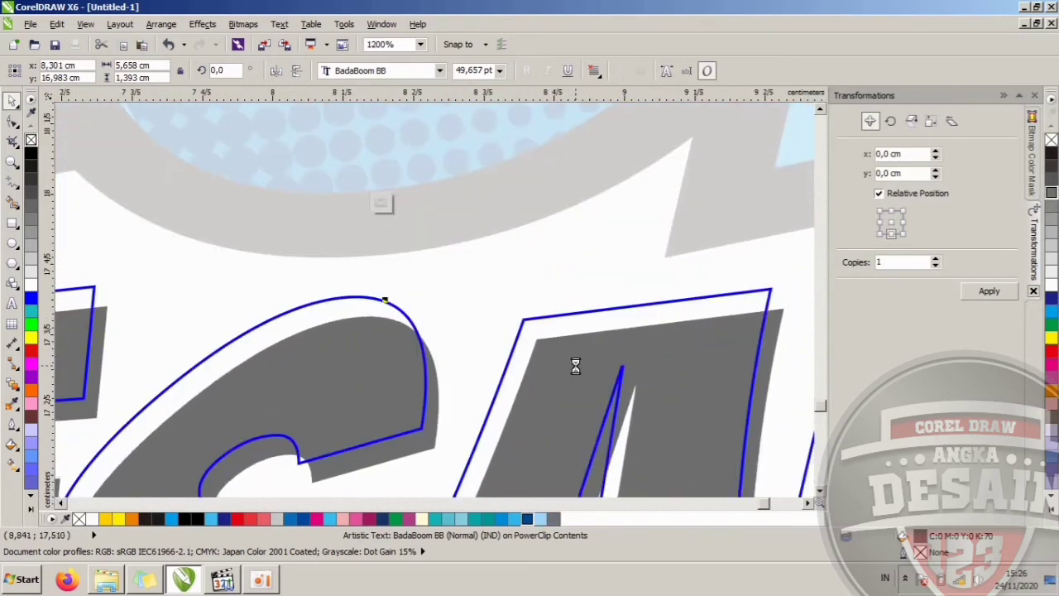
{"action": "scroll", "coordinate": [645, 297], "scroll_direction": "down", "scroll_amount": 1}
{"action": "scroll", "coordinate": [645, 296], "scroll_direction": "down", "scroll_amount": 1}
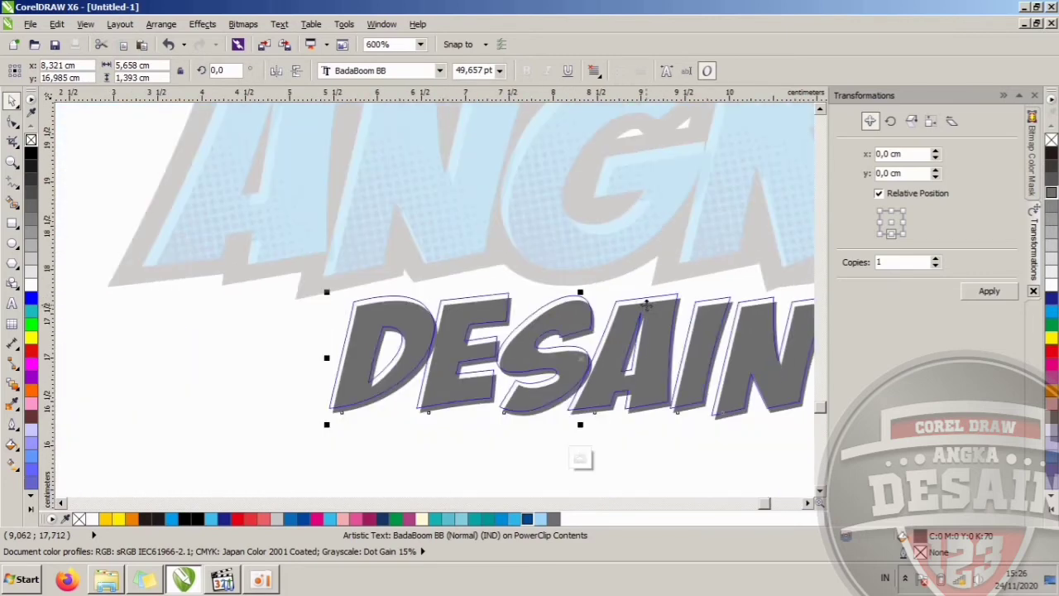
Recolour the clipped copy white, finish editing the PowerClip and fill the containing "DESAIN" text with 40% black
{"action": "left_click", "coordinate": [1050, 139]}
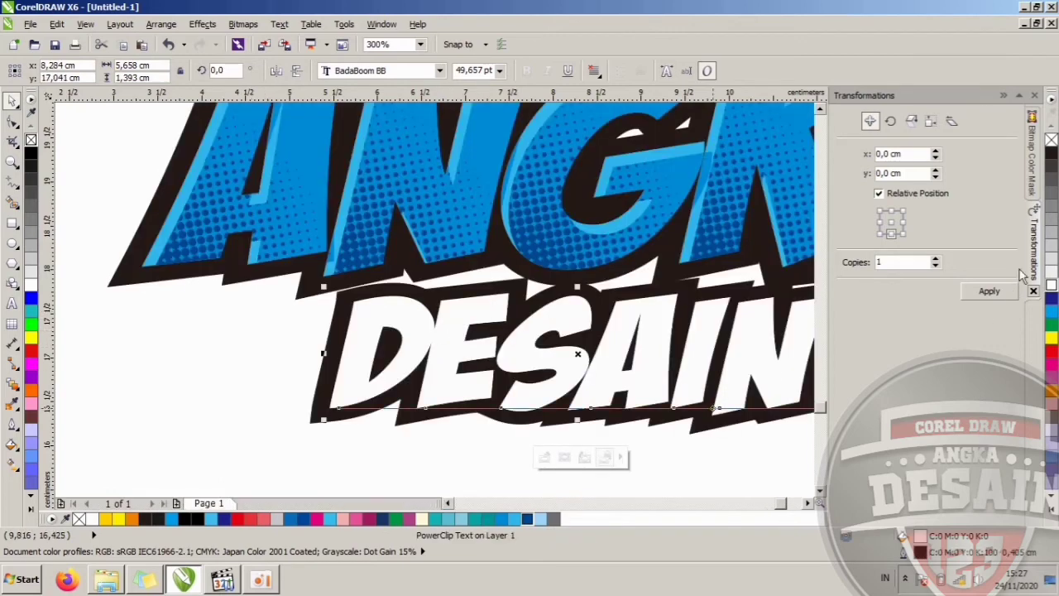
{"action": "left_click", "coordinate": [284, 364]}
{"action": "left_click", "coordinate": [372, 345]}
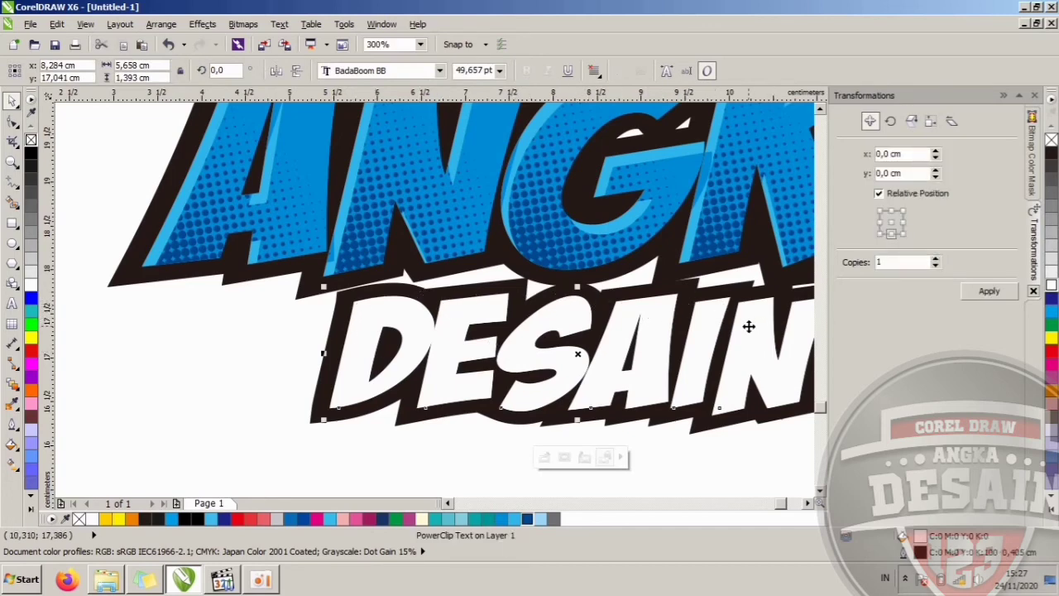
{"action": "left_click", "coordinate": [1050, 235]}
{"action": "left_click", "coordinate": [200, 341]}
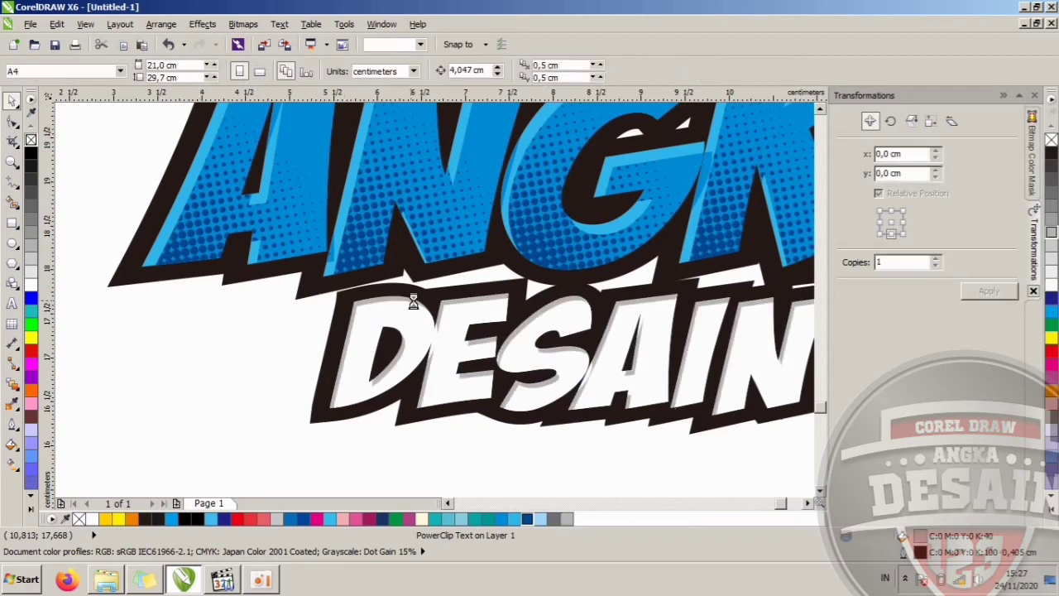
Select the "ANGKA" and "DESAIN" texts together and group them
{"action": "scroll", "coordinate": [439, 305], "scroll_direction": "down", "scroll_amount": 2}
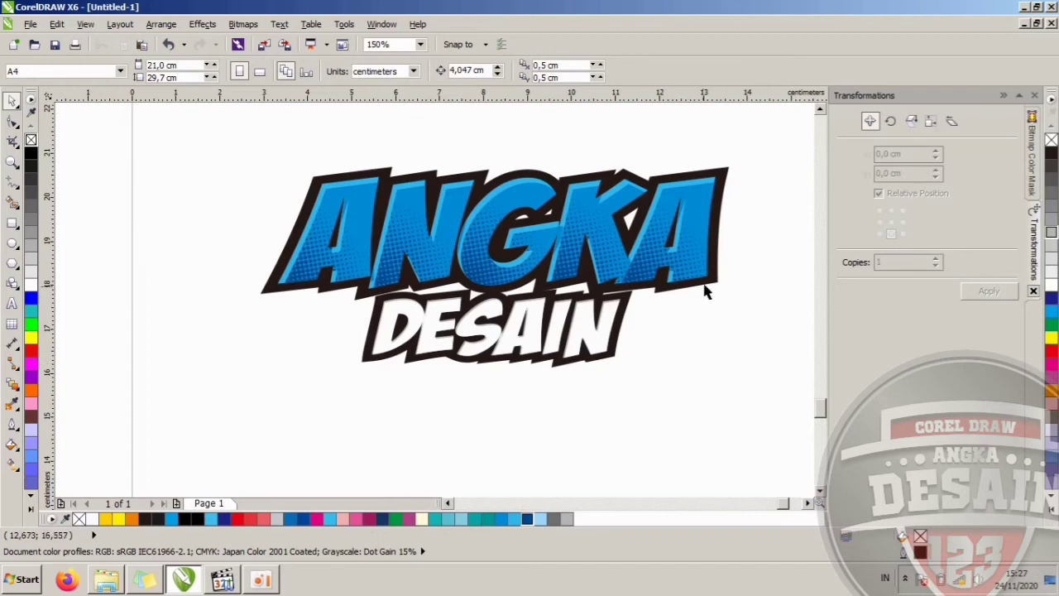
{"action": "left_click", "coordinate": [620, 321]}
{"action": "left_click", "coordinate": [703, 220], "text": "shift"}
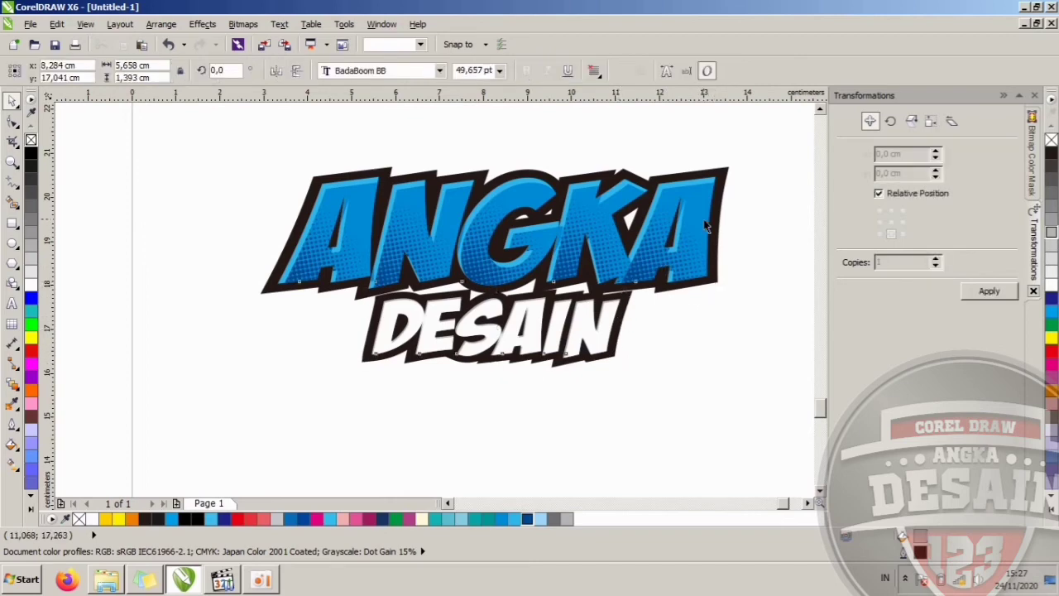
{"action": "left_click", "coordinate": [681, 321]}
{"action": "left_click", "coordinate": [611, 326]}
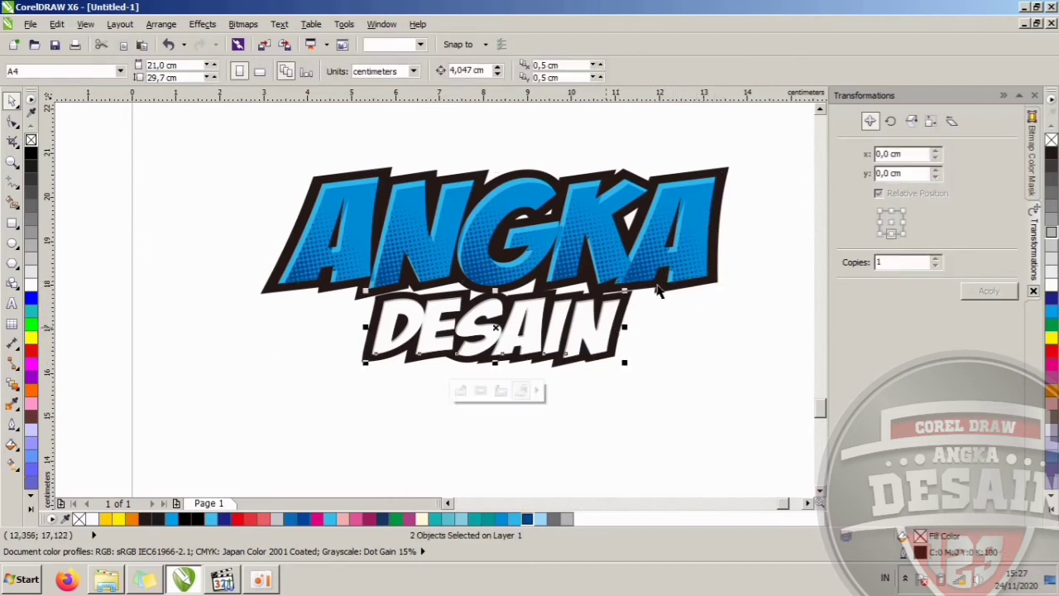
{"action": "left_click", "coordinate": [666, 284], "text": "shift"}
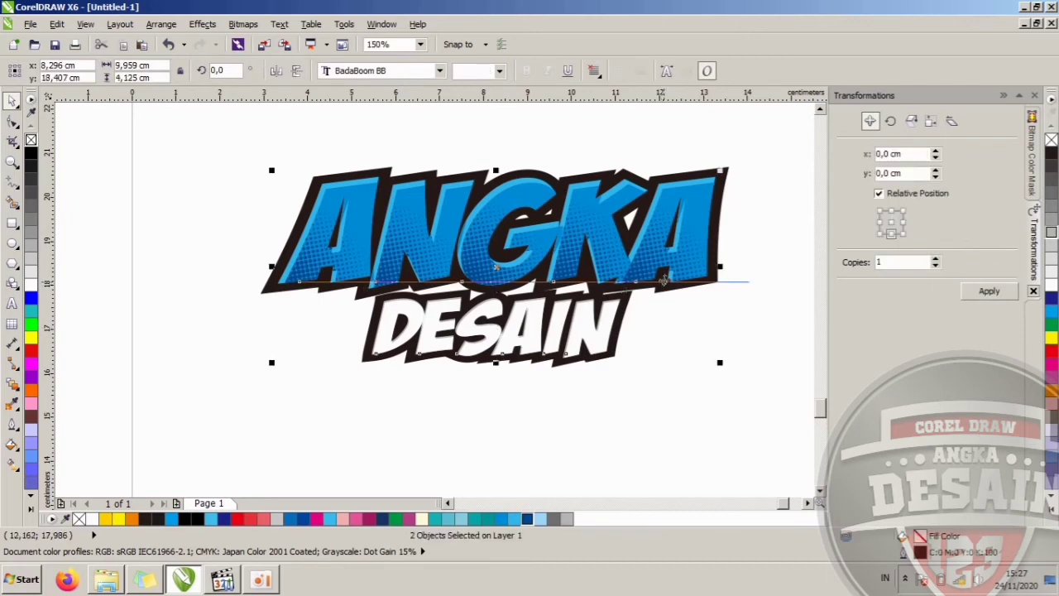
{"action": "key", "text": "ctrl+g"}
{"action": "left_click", "coordinate": [657, 341]}
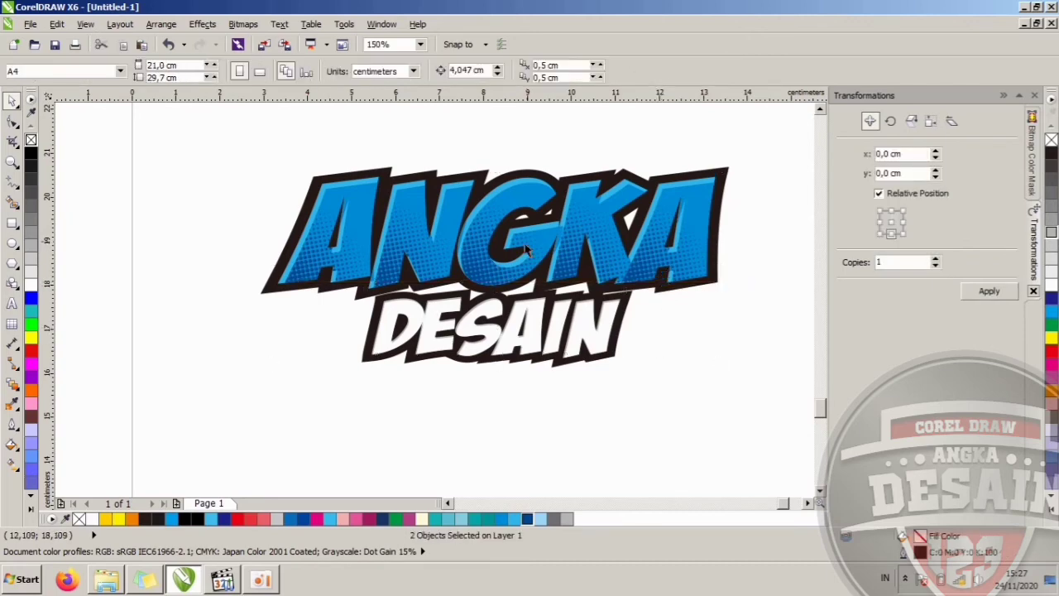
Draw a rectangle about 14,1 × 8 cm around the lettering, fill it yellow (C:0 M:0 Y:100 K:0) and remove its outline
{"action": "scroll", "coordinate": [507, 245], "scroll_direction": "down", "scroll_amount": 1}
{"action": "left_click", "coordinate": [138, 247]}
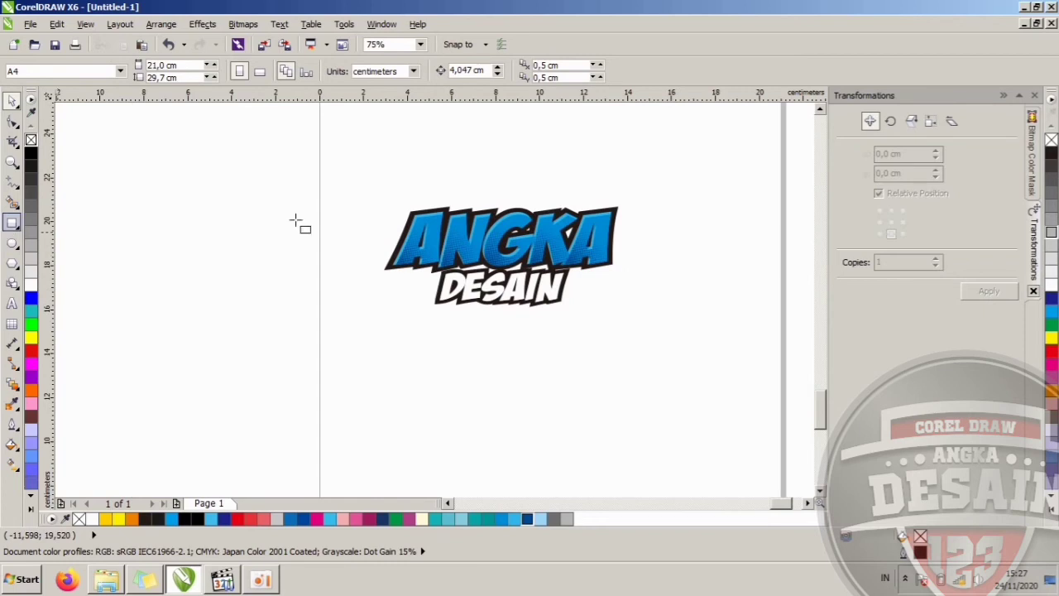
{"action": "left_click_drag", "start_coordinate": [349, 169], "coordinate": [659, 344]}
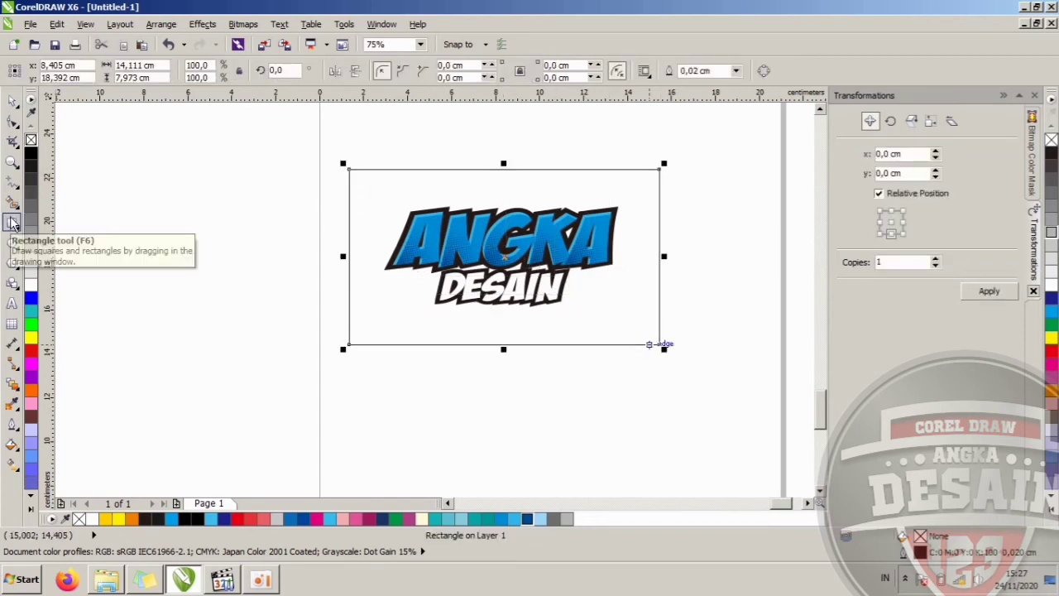
{"action": "left_click", "coordinate": [12, 100]}
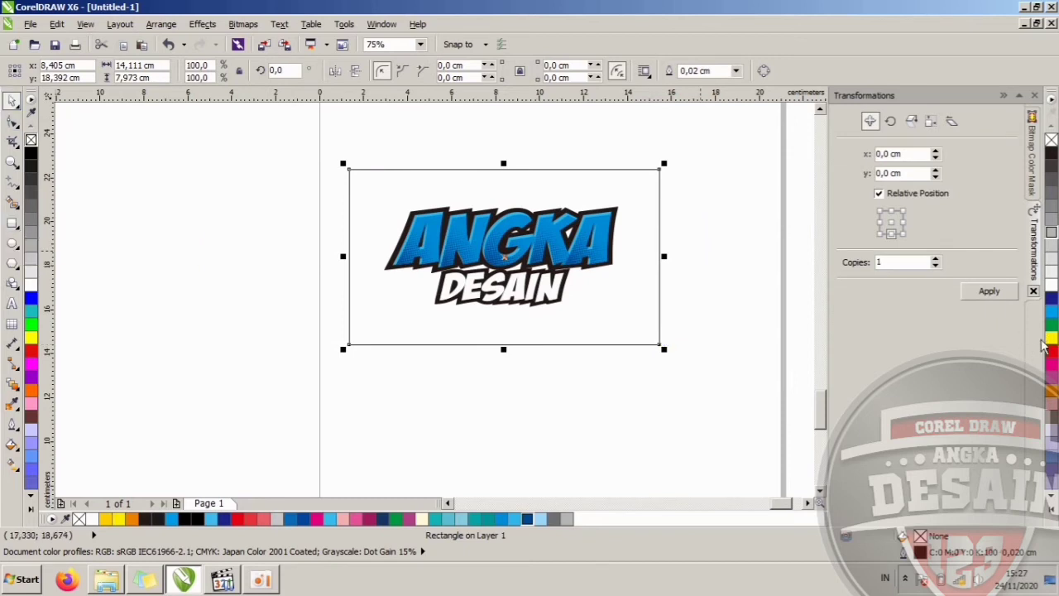
{"action": "left_click", "coordinate": [1049, 337]}
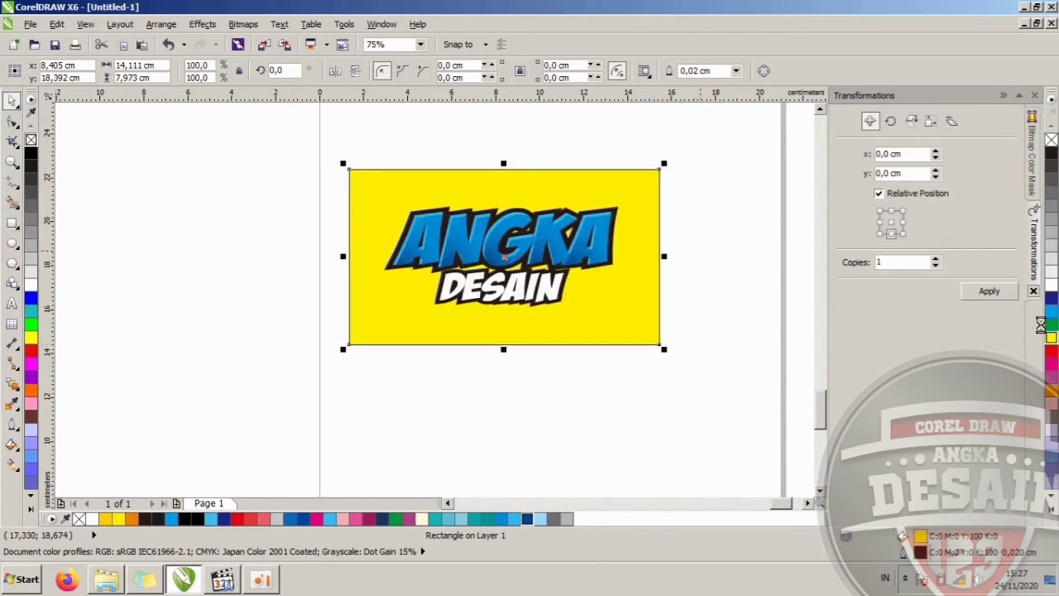
{"action": "left_click", "coordinate": [159, 163]}
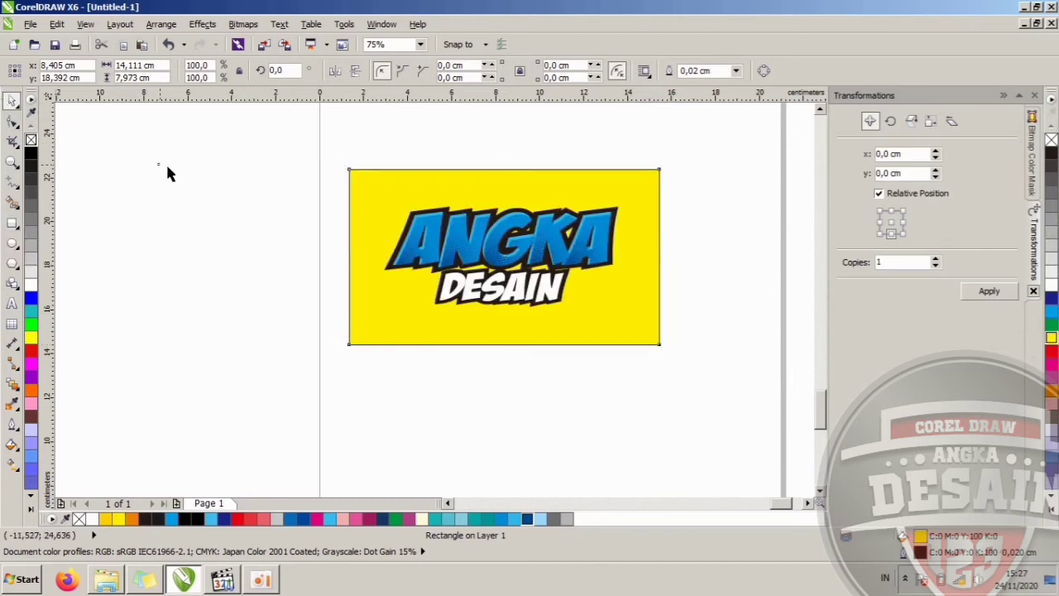
{"action": "left_click", "coordinate": [534, 177]}
{"action": "left_click", "coordinate": [705, 226]}
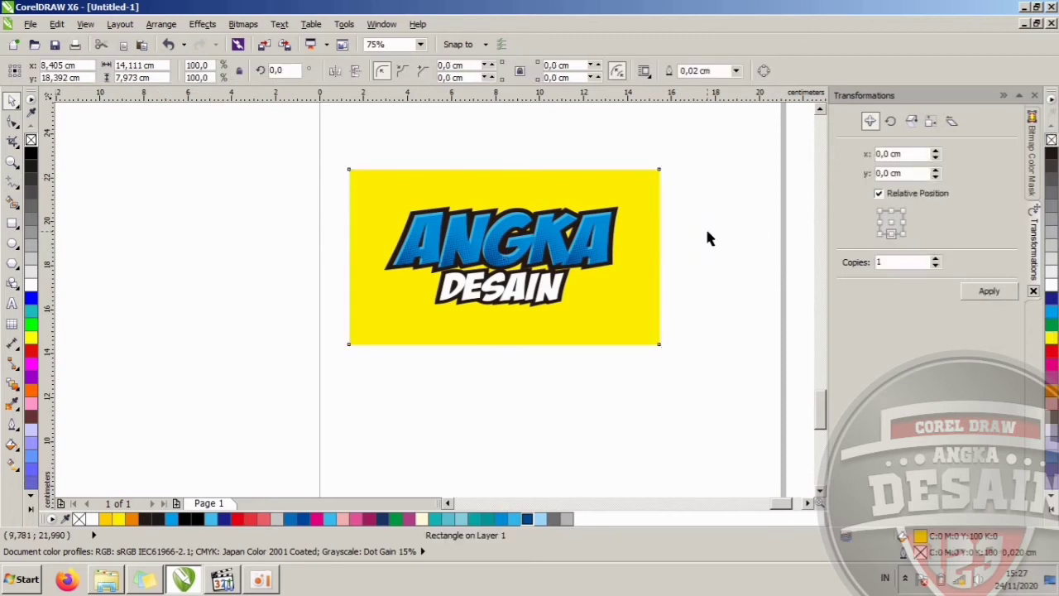
Bring the yellow rectangle to the front, send it to the back behind the lettering and nudge it up to about y 18,533 cm
{"action": "left_click", "coordinate": [643, 199]}
{"action": "key", "text": "shift+Page_Up"}
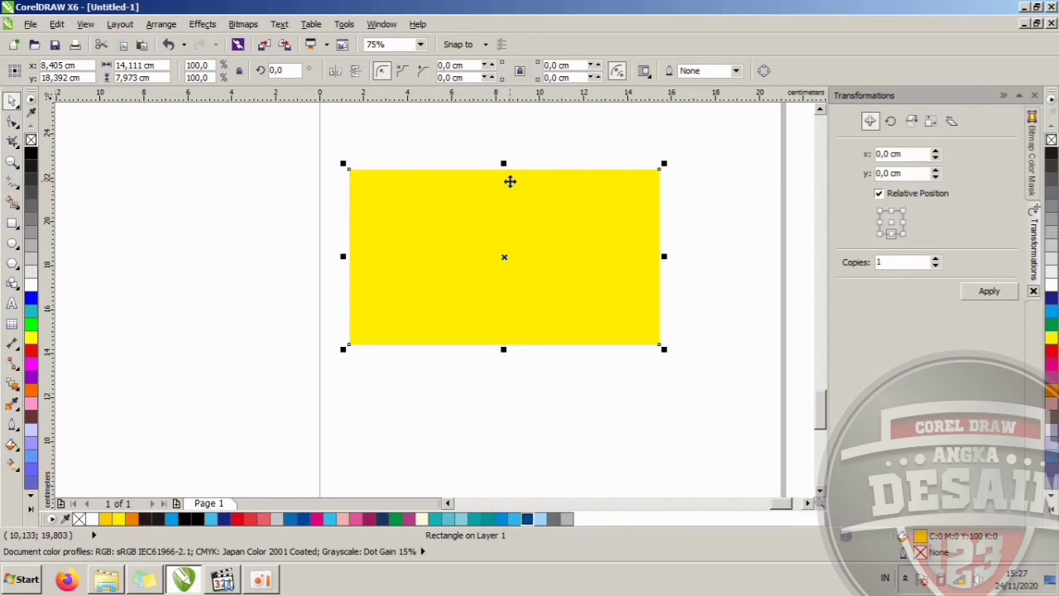
{"action": "scroll", "coordinate": [510, 218], "scroll_direction": "up", "scroll_amount": 2}
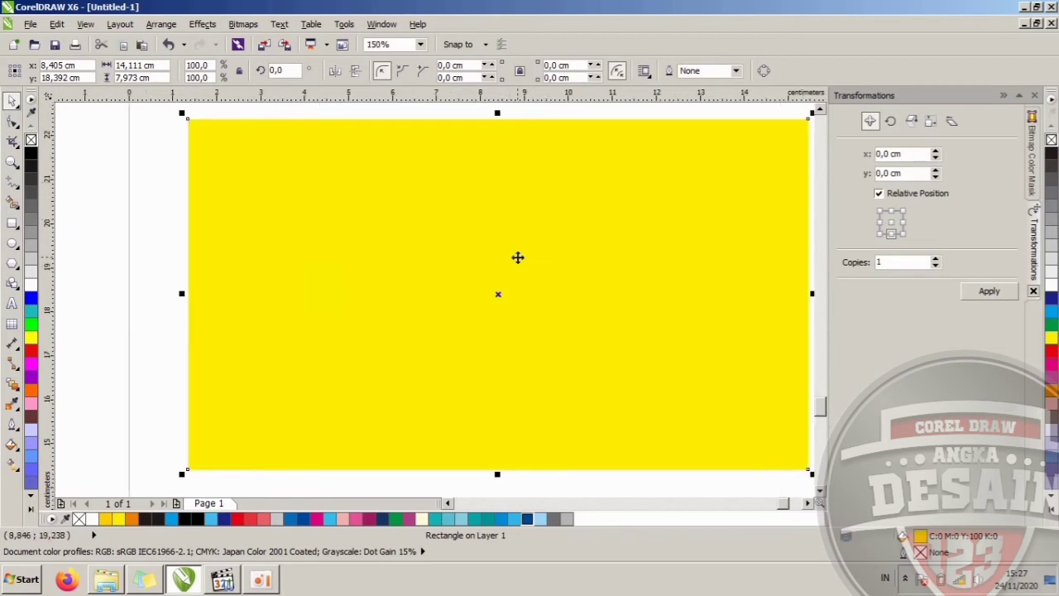
{"action": "key", "text": "shift+Page_Down"}
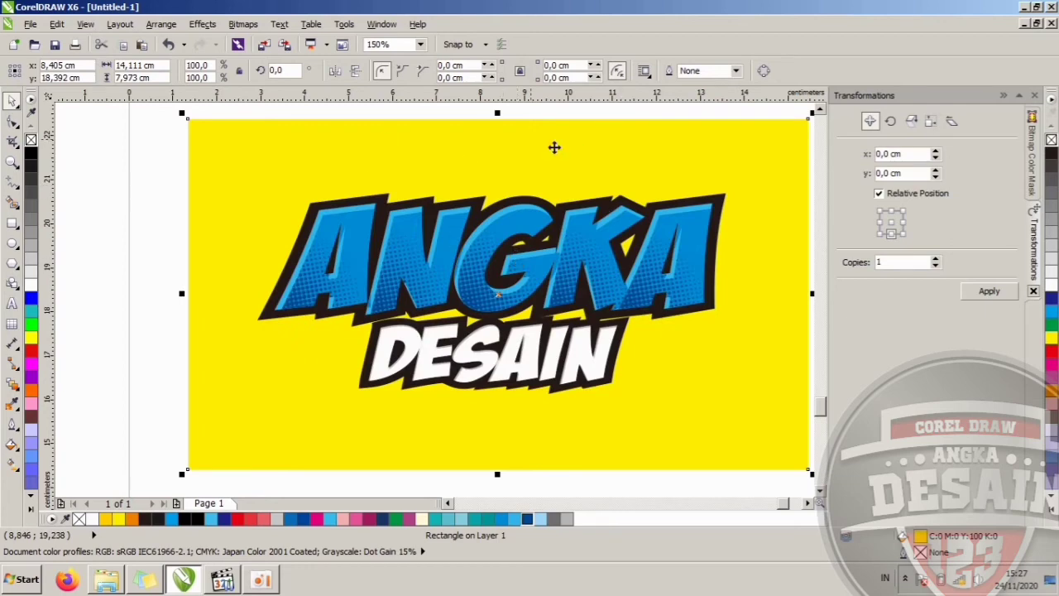
{"action": "left_click_drag", "start_coordinate": [614, 166], "coordinate": [612, 160]}
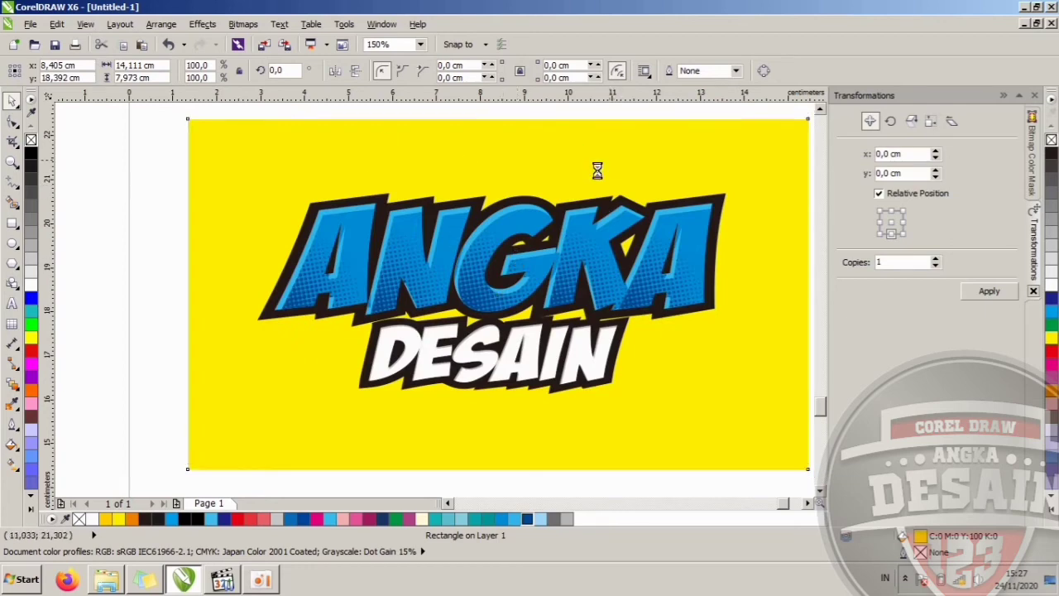
Duplicate the grouped lettering with a slight diagonal offset, to about x 8,473 cm, y 18,235 cm
{"action": "left_click", "coordinate": [149, 205]}
{"action": "left_click_drag", "start_coordinate": [155, 167], "coordinate": [765, 426]}
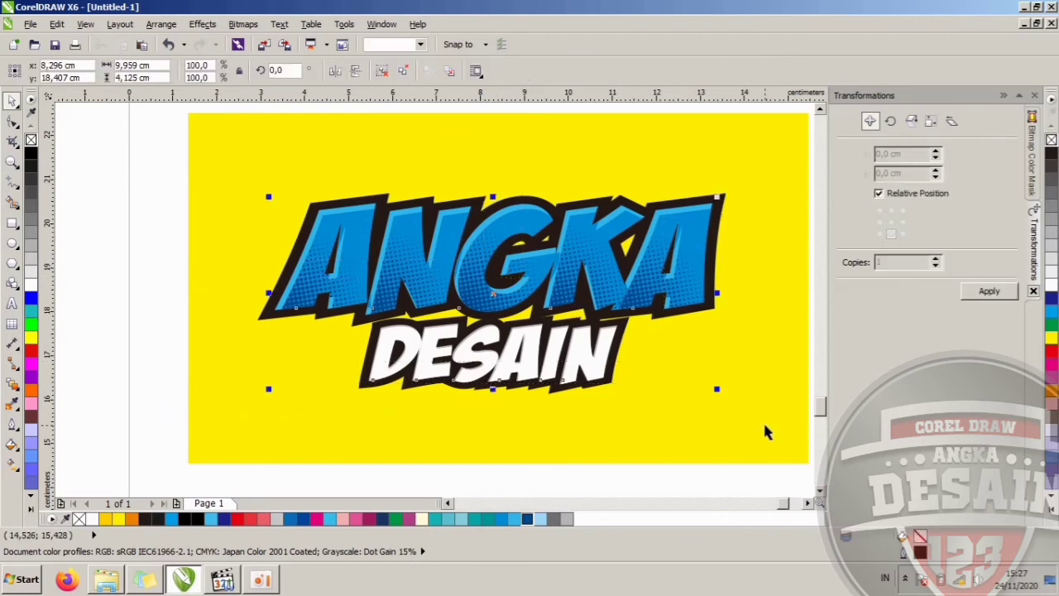
{"action": "left_click_drag", "start_coordinate": [691, 312], "coordinate": [694, 308]}
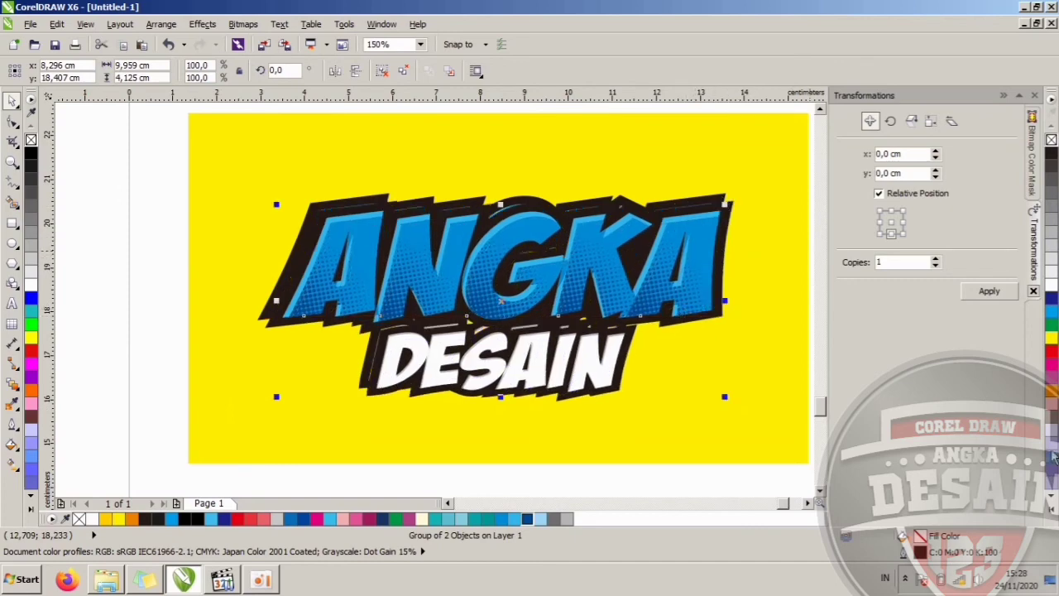
Colour the duplicate's fill and outline orange-yellow (C:0 M:20 Y:100 K:0) and place it behind the original lettering
{"action": "left_click", "coordinate": [1049, 508]}
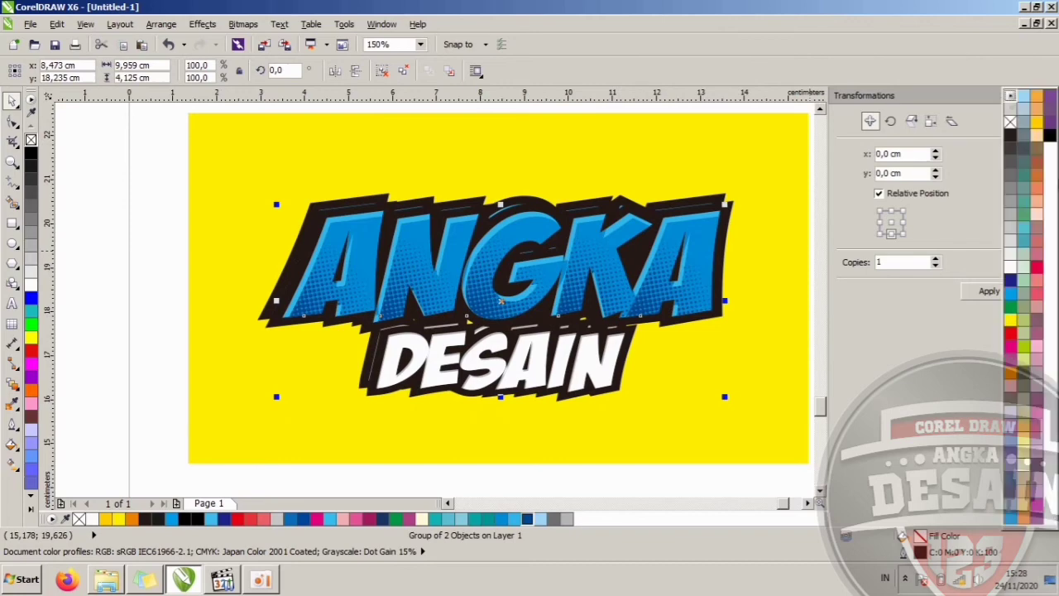
{"action": "left_click", "coordinate": [1035, 123]}
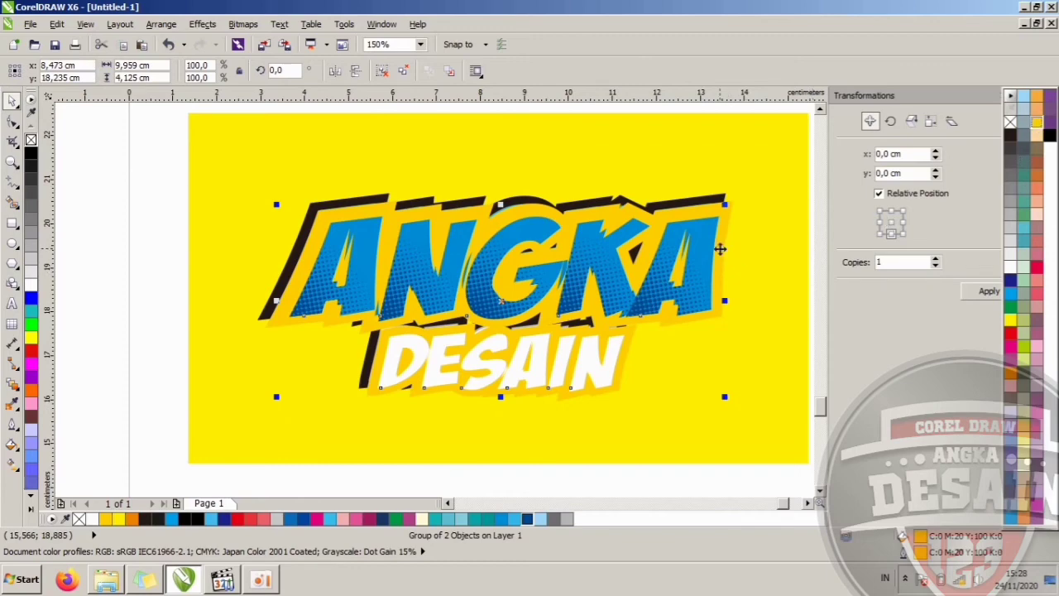
{"action": "left_click", "coordinate": [719, 249]}
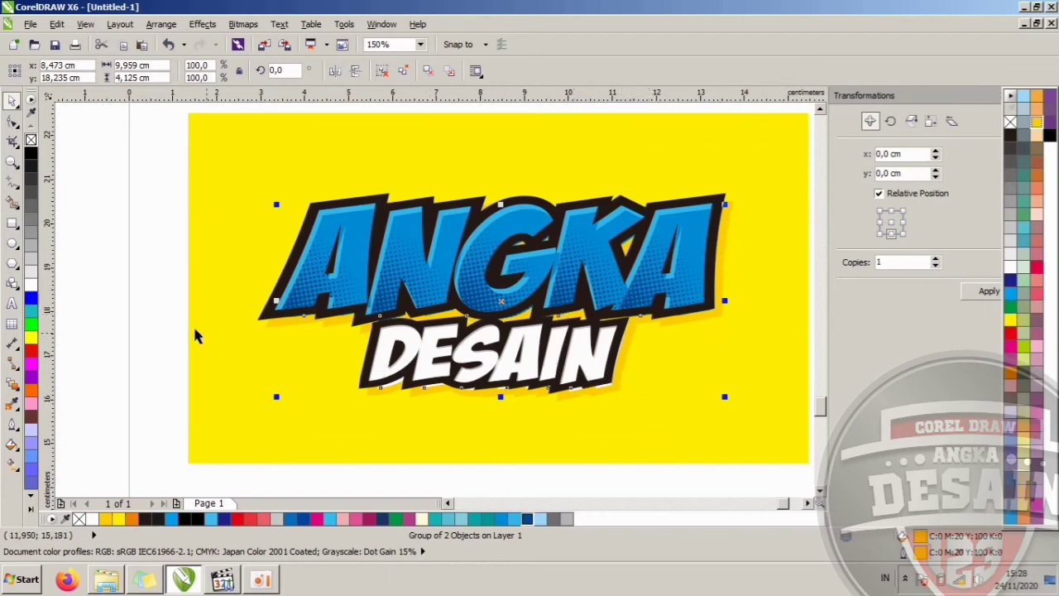
Move the orange-yellow copy closer to the original lettering, to about x 8,437 cm, y 18,323 cm
{"action": "left_click", "coordinate": [141, 317]}
{"action": "left_click", "coordinate": [619, 385]}
{"action": "scroll", "coordinate": [622, 371], "scroll_direction": "up", "scroll_amount": 1}
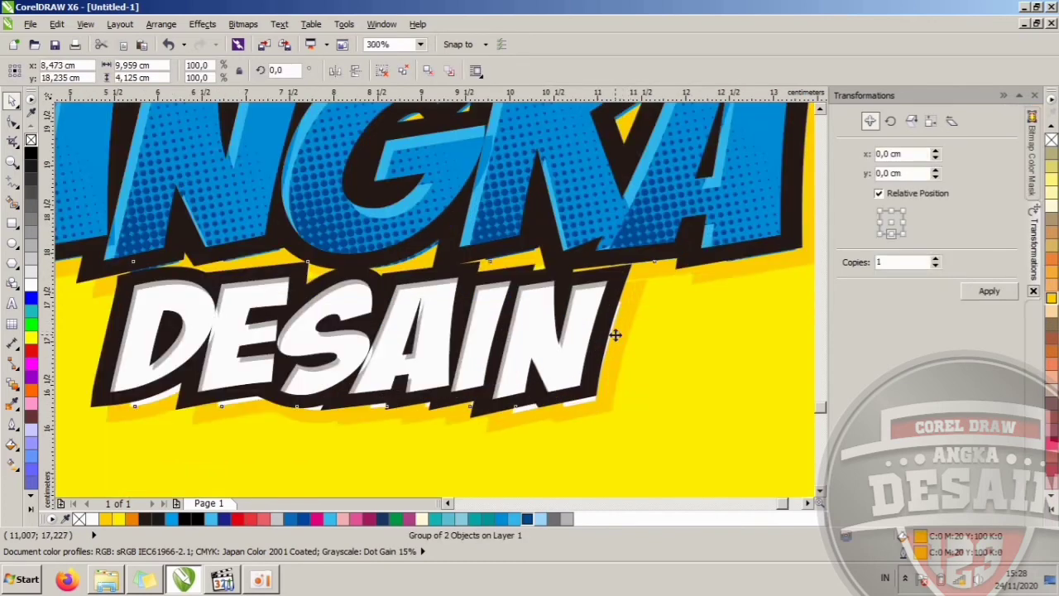
{"action": "scroll", "coordinate": [615, 334], "scroll_direction": "up", "scroll_amount": 2}
{"action": "left_click_drag", "start_coordinate": [636, 336], "coordinate": [631, 330]}
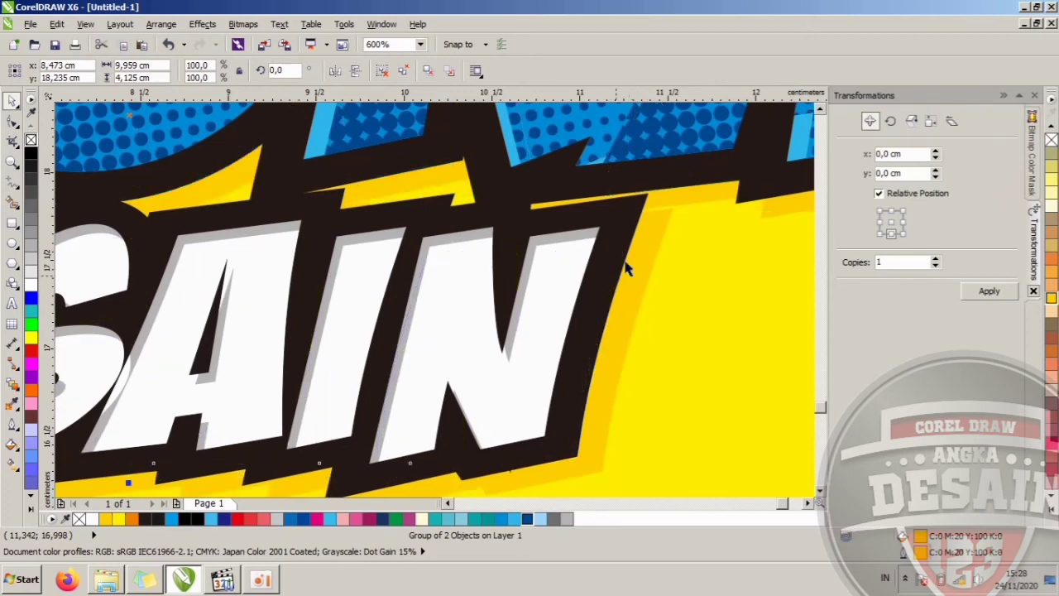
{"action": "scroll", "coordinate": [532, 302], "scroll_direction": "down", "scroll_amount": 2}
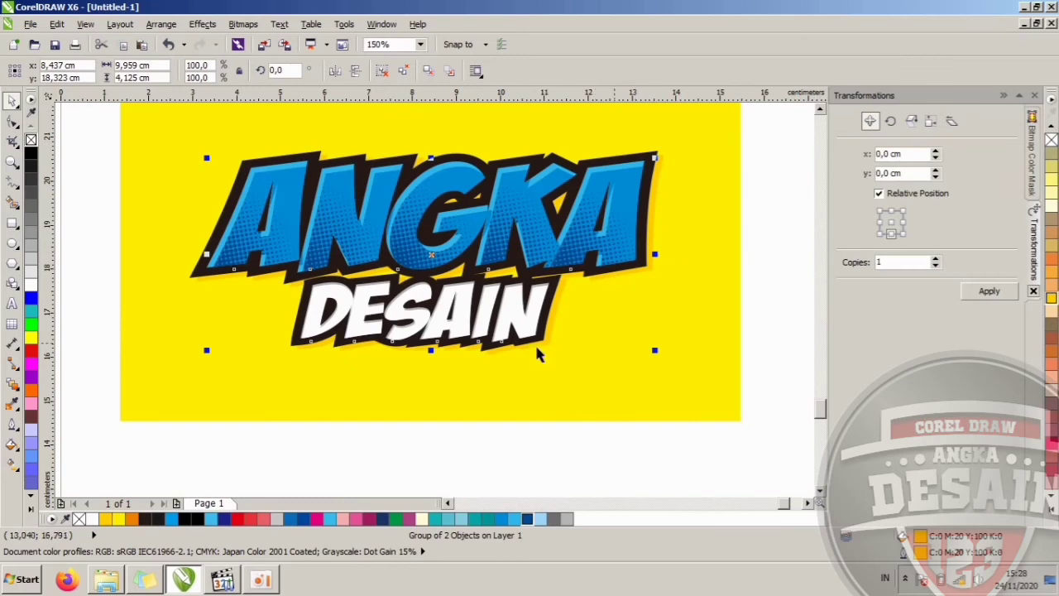
Apply the Flat Bottom Right drop shadow preset to the orange-yellow copy and reduce its offset to about 0,312 cm and -0,279 cm
{"action": "left_click", "coordinate": [21, 393]}
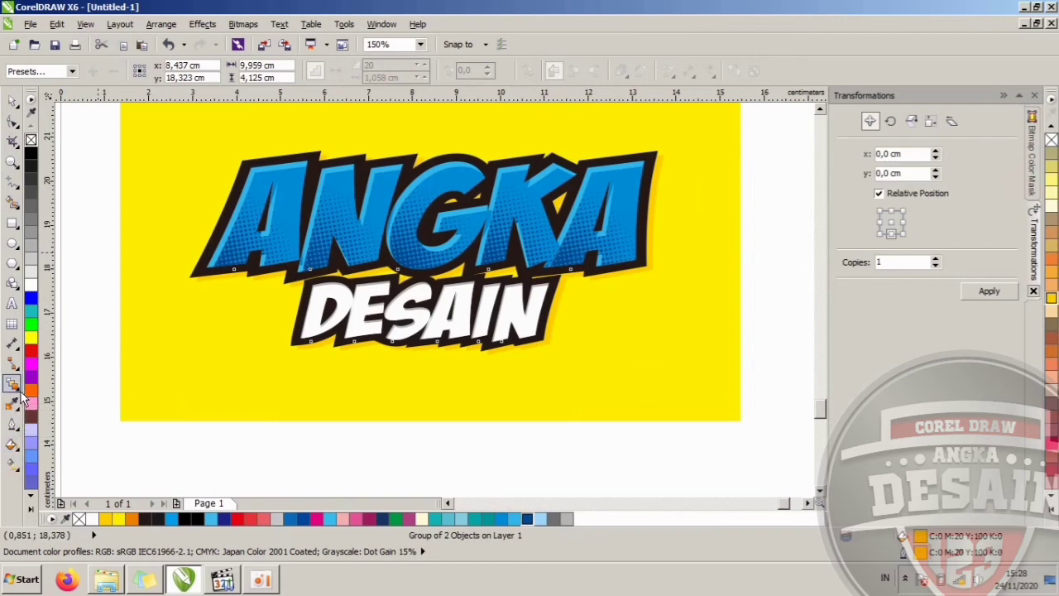
{"action": "left_click", "coordinate": [22, 396]}
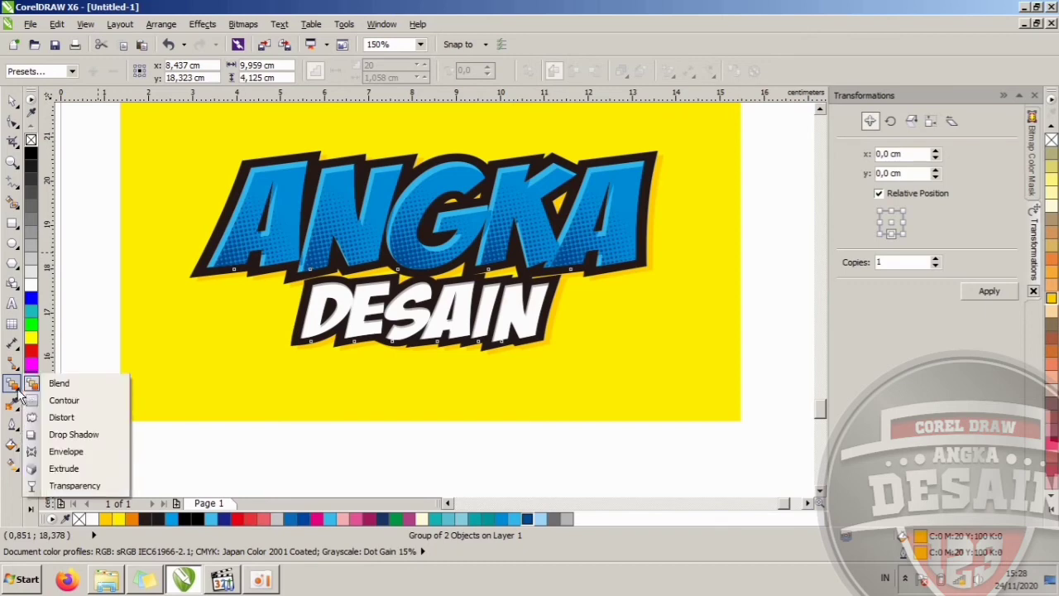
{"action": "left_click", "coordinate": [73, 434]}
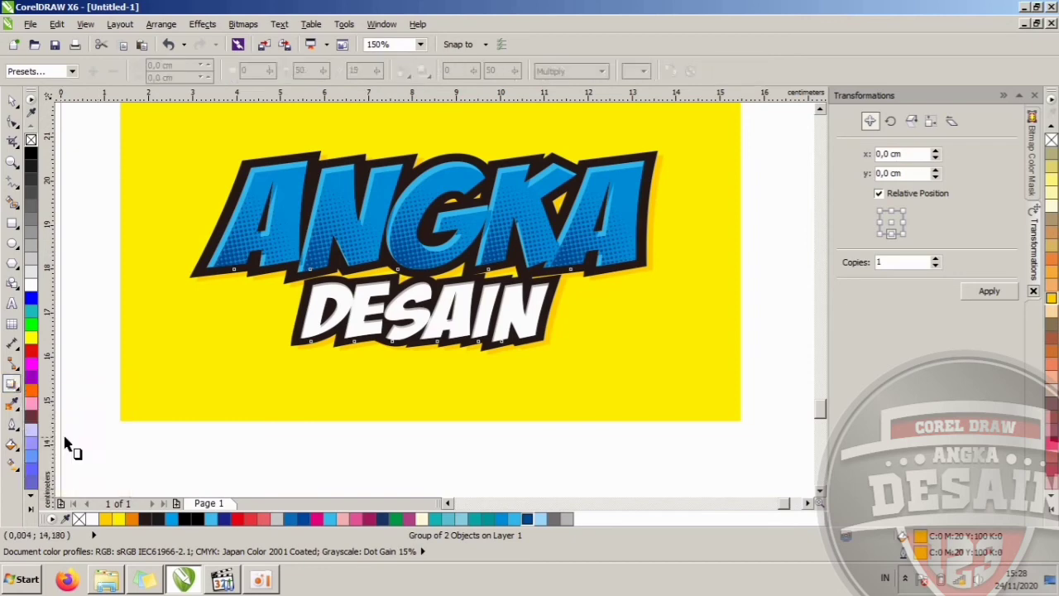
{"action": "left_click", "coordinate": [72, 72]}
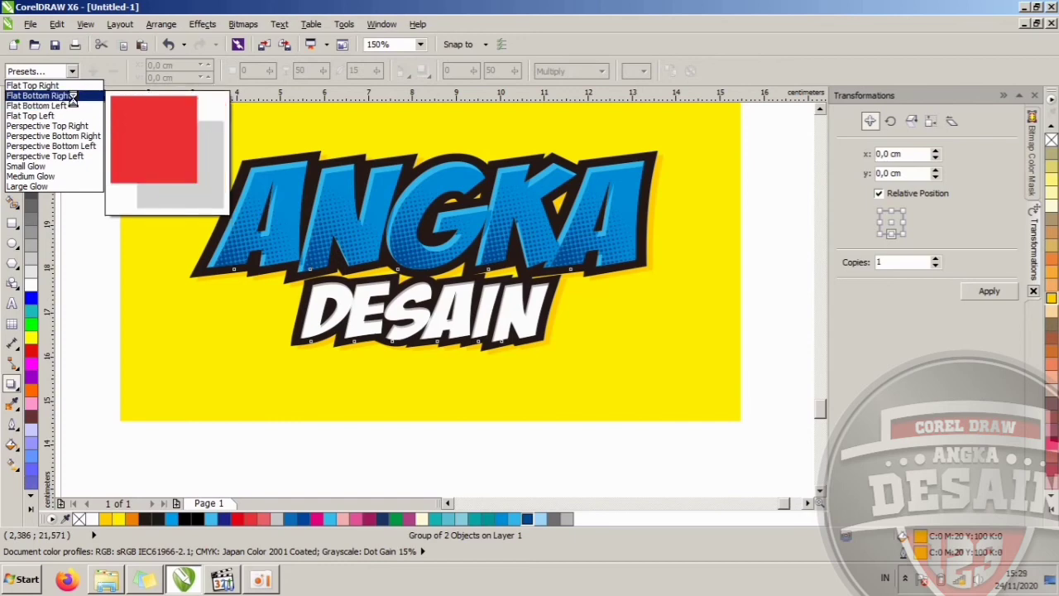
{"action": "left_click", "coordinate": [75, 98]}
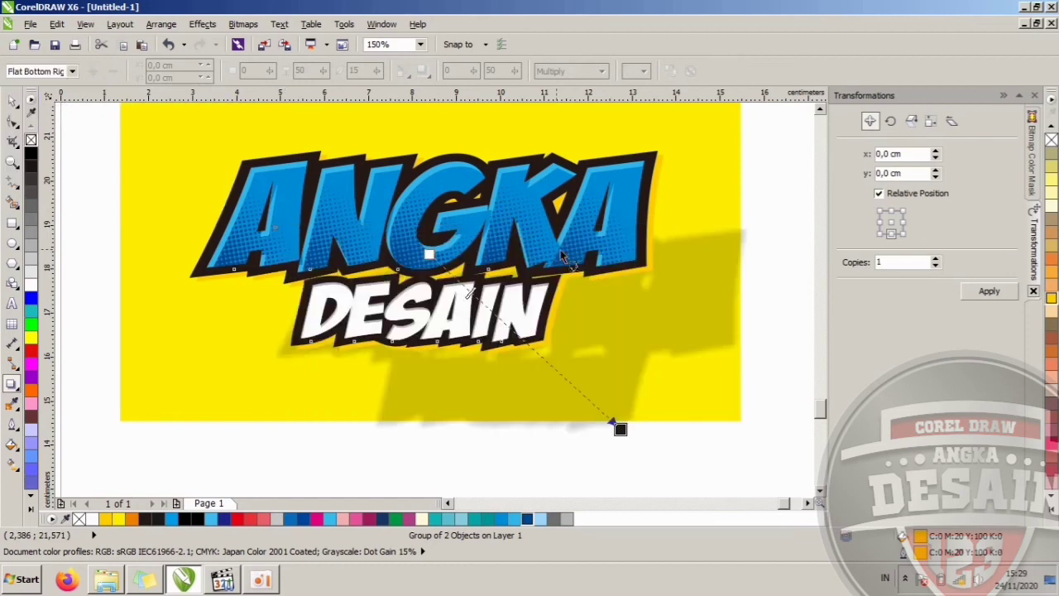
{"action": "left_click_drag", "start_coordinate": [620, 429], "coordinate": [556, 368]}
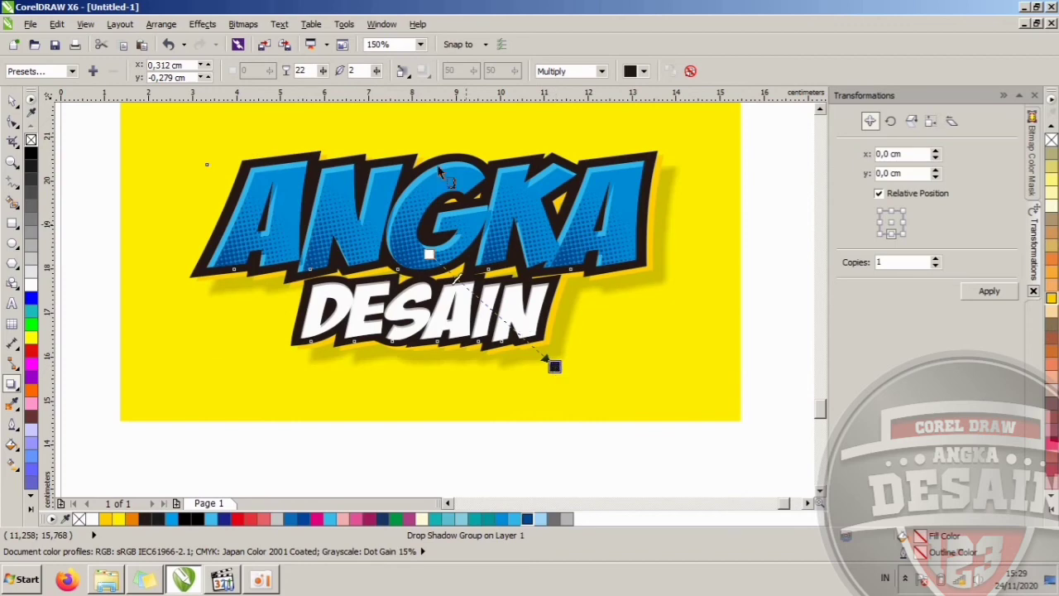
Set the drop shadow's opacity to 34 and its feathering to 8
{"action": "double_click", "coordinate": [303, 70]}
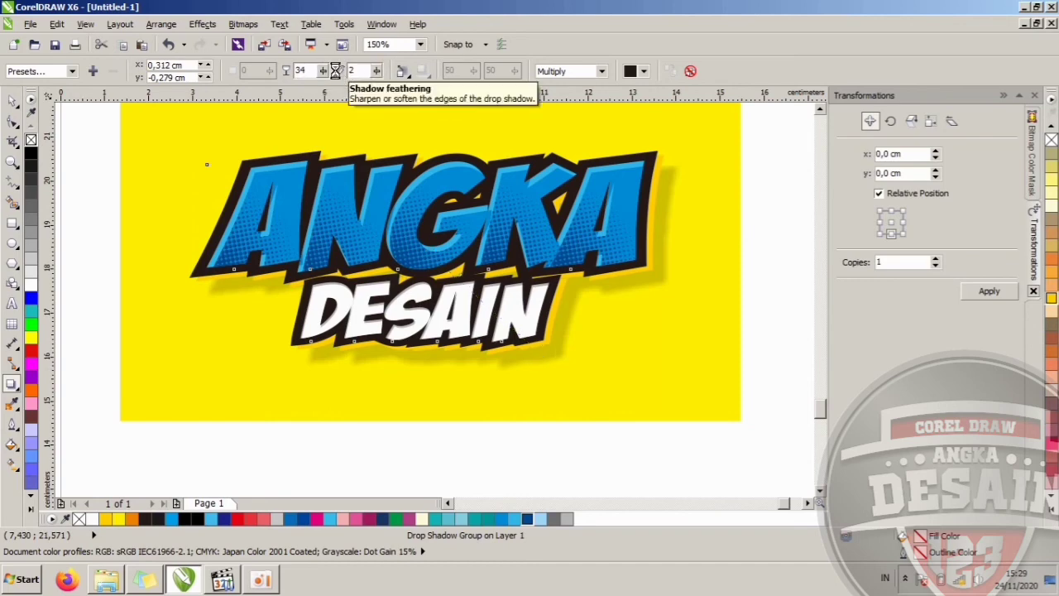
{"action": "left_click", "coordinate": [376, 70]}
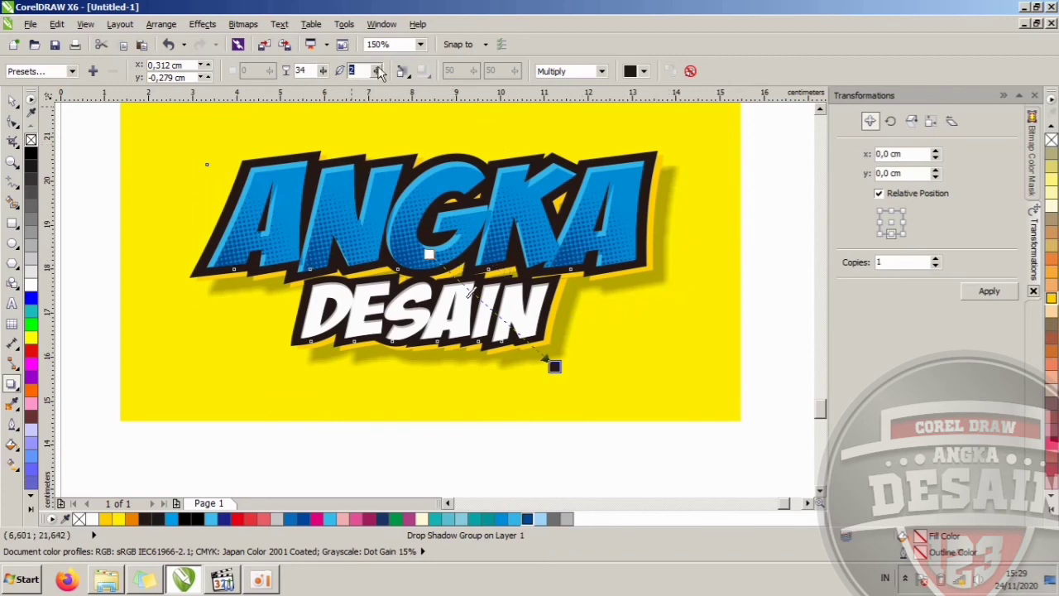
{"action": "type", "text": "8"}
{"action": "key", "text": "Return"}
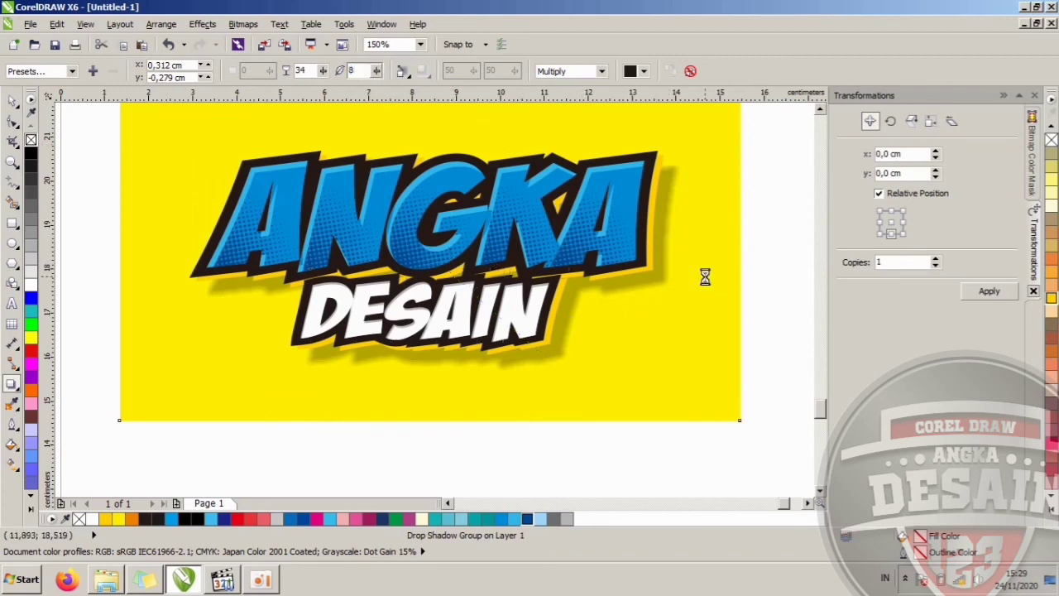
{"action": "left_click", "coordinate": [704, 275]}
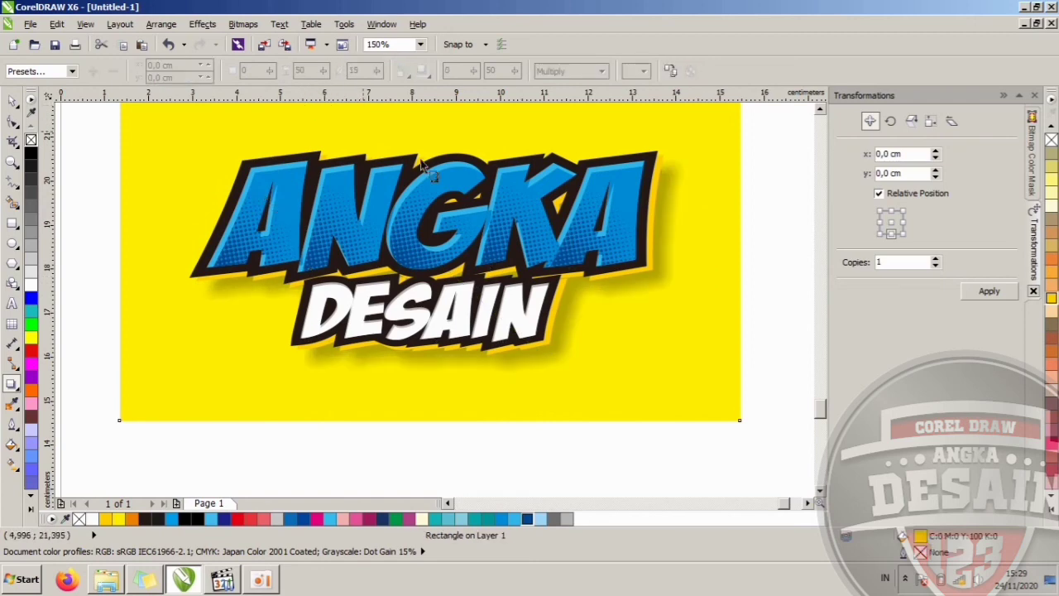
Change the colour of the lettering's drop shadow from black to orange
{"action": "left_click", "coordinate": [12, 100]}
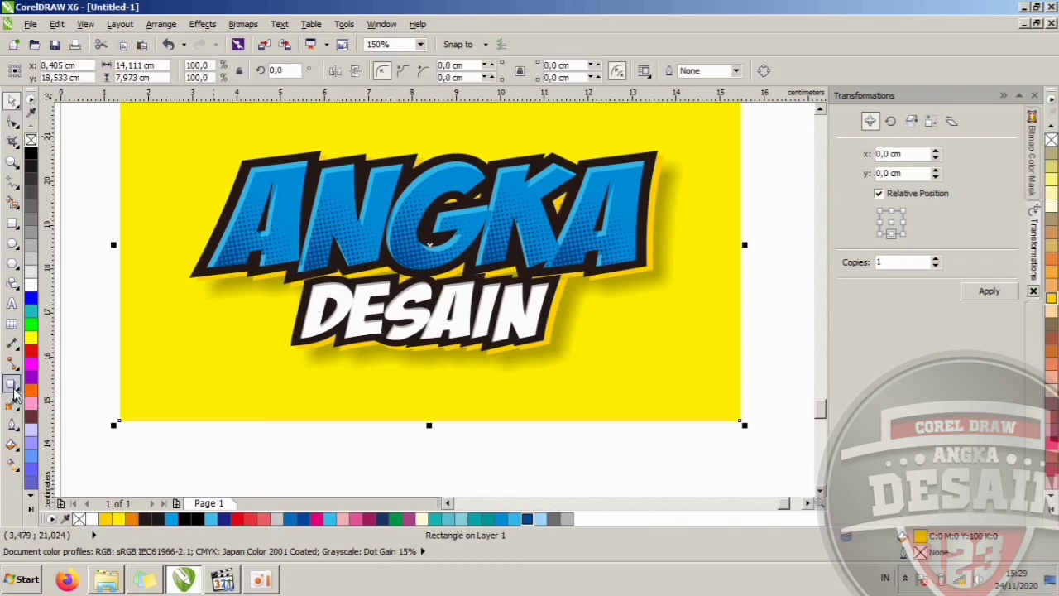
{"action": "left_click", "coordinate": [13, 387]}
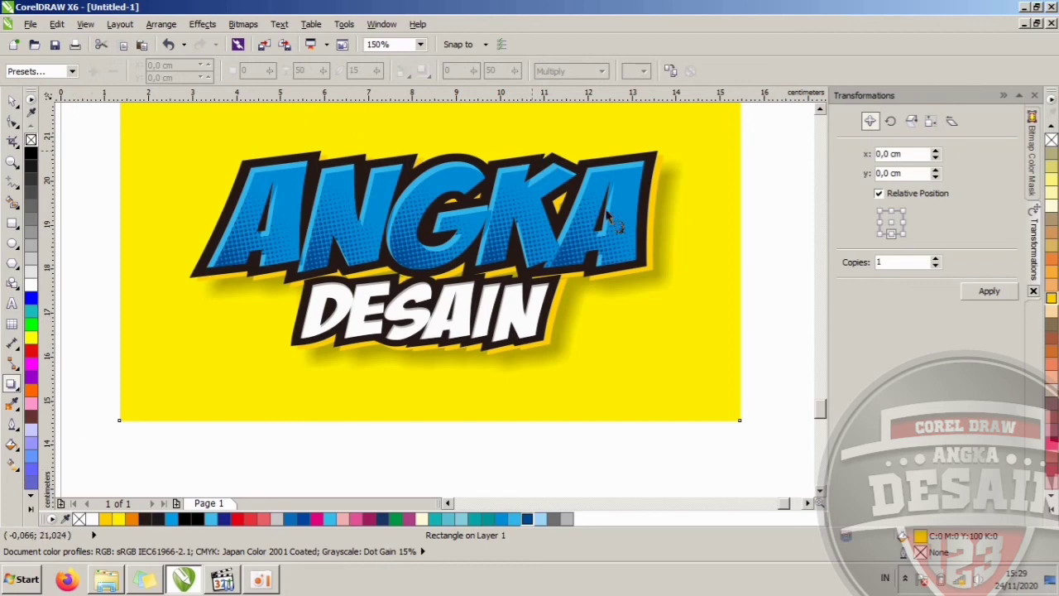
{"action": "left_click", "coordinate": [663, 237]}
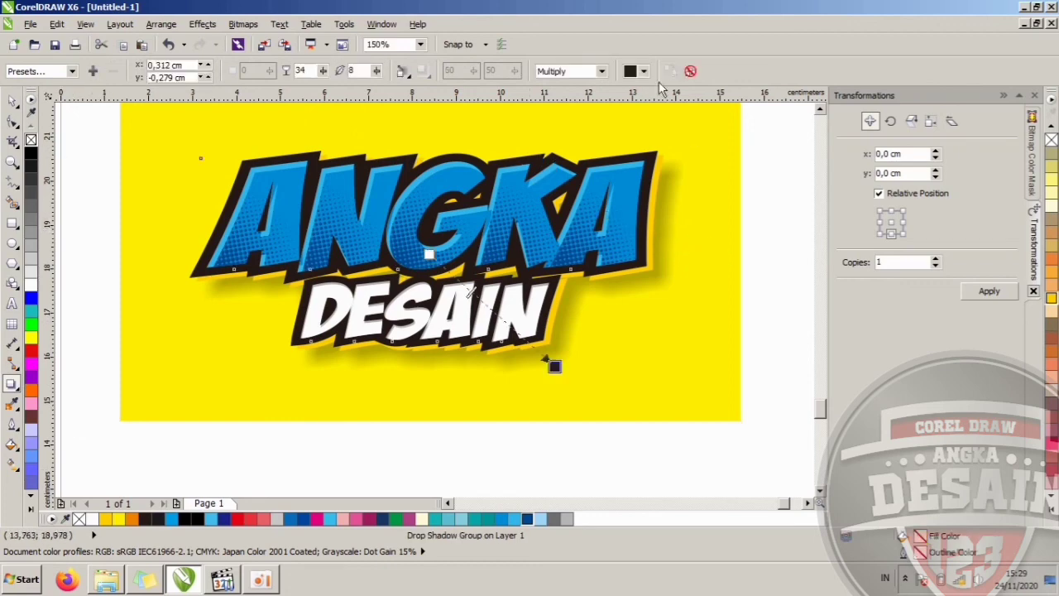
{"action": "left_click", "coordinate": [644, 71]}
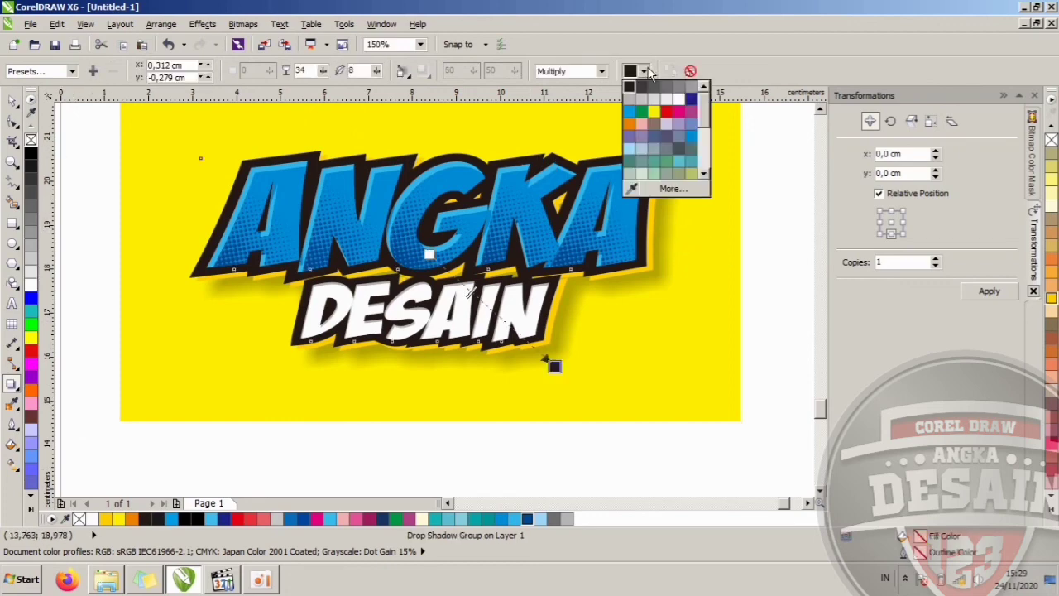
{"action": "left_click", "coordinate": [629, 123]}
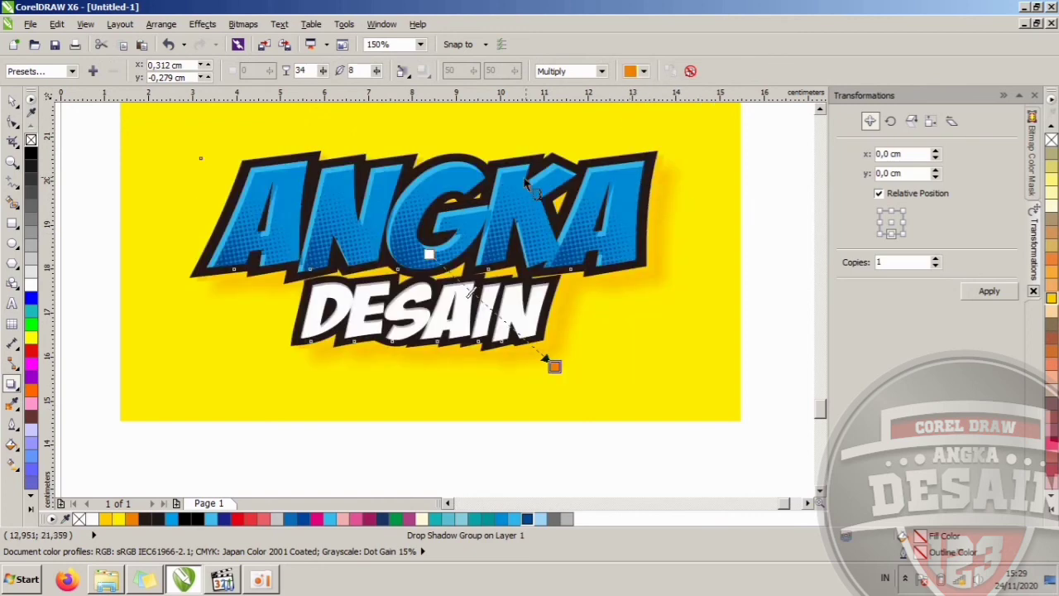
Set the orange drop shadow's opacity to 80 and nudge the shadow slightly closer to the lettering
{"action": "double_click", "coordinate": [300, 71]}
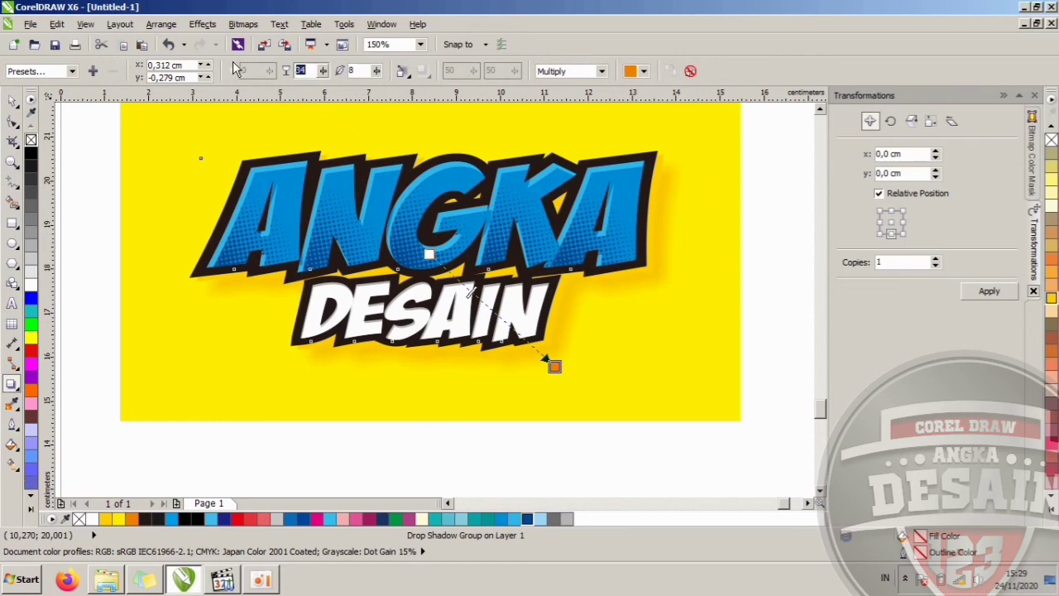
{"action": "type", "text": "80"}
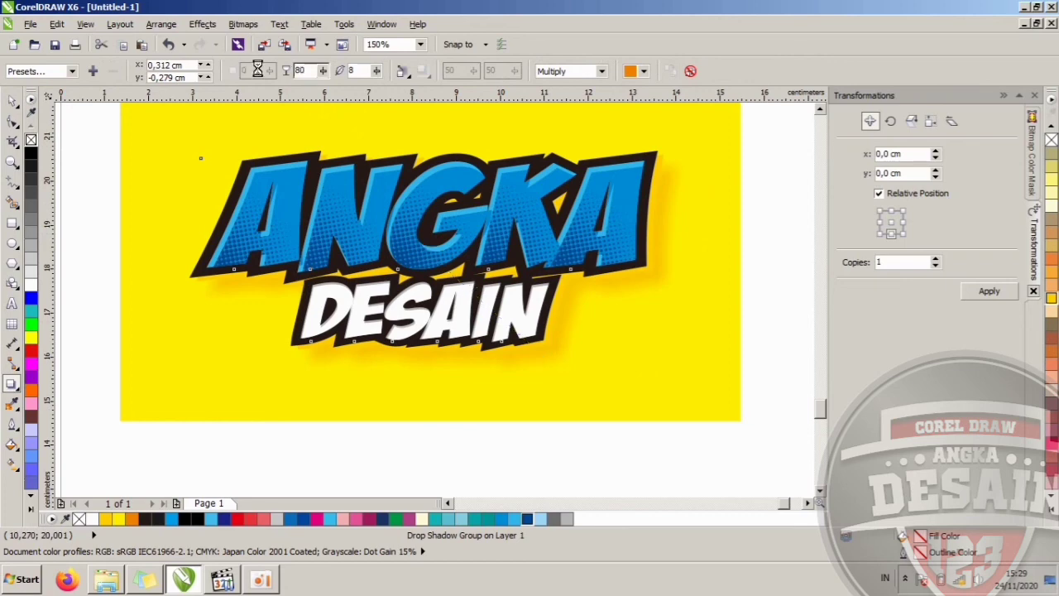
{"action": "key", "text": "Return"}
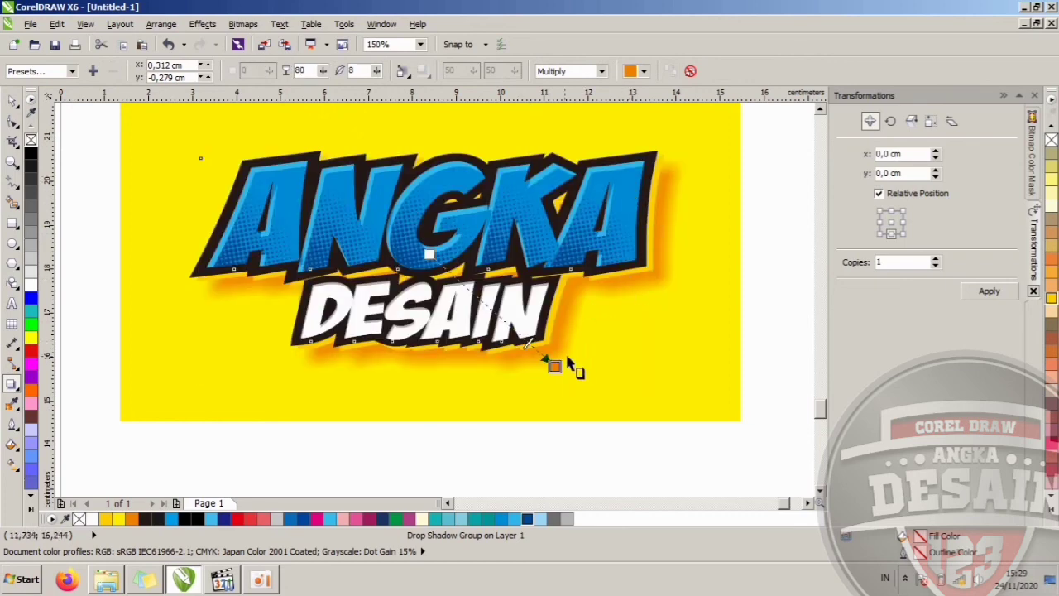
{"action": "left_click_drag", "start_coordinate": [554, 366], "coordinate": [553, 360]}
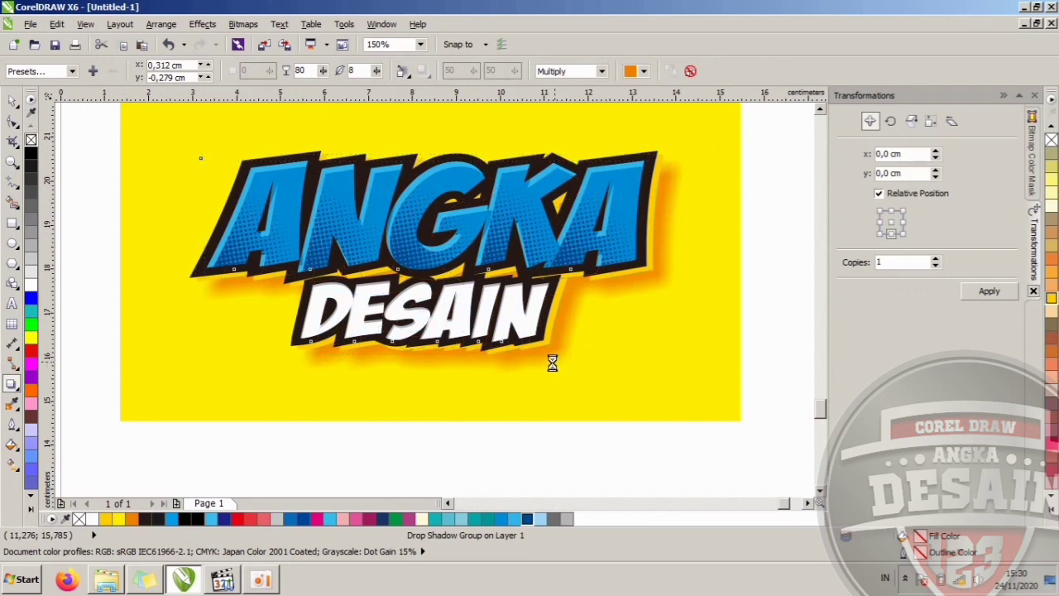
Deselect the shadow, frame the ANGKA DESAIN lettering in the view and preview the finished design full screen
{"action": "left_click", "coordinate": [11, 102]}
{"action": "scroll", "coordinate": [755, 244], "scroll_direction": "down", "scroll_amount": 1}
{"action": "scroll", "coordinate": [754, 244], "scroll_direction": "down", "scroll_amount": 2}
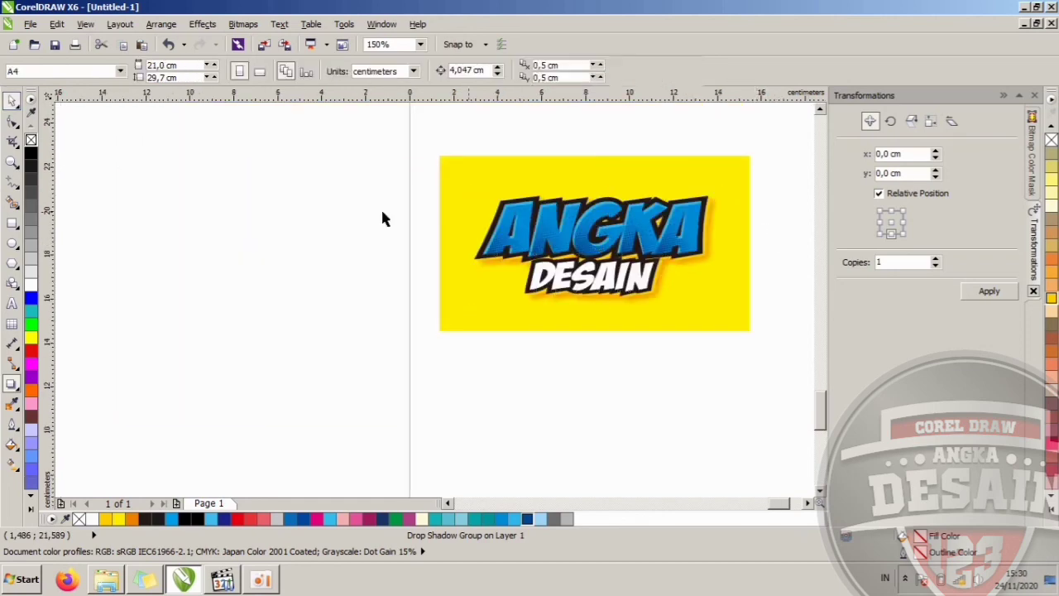
{"action": "left_click", "coordinate": [13, 162]}
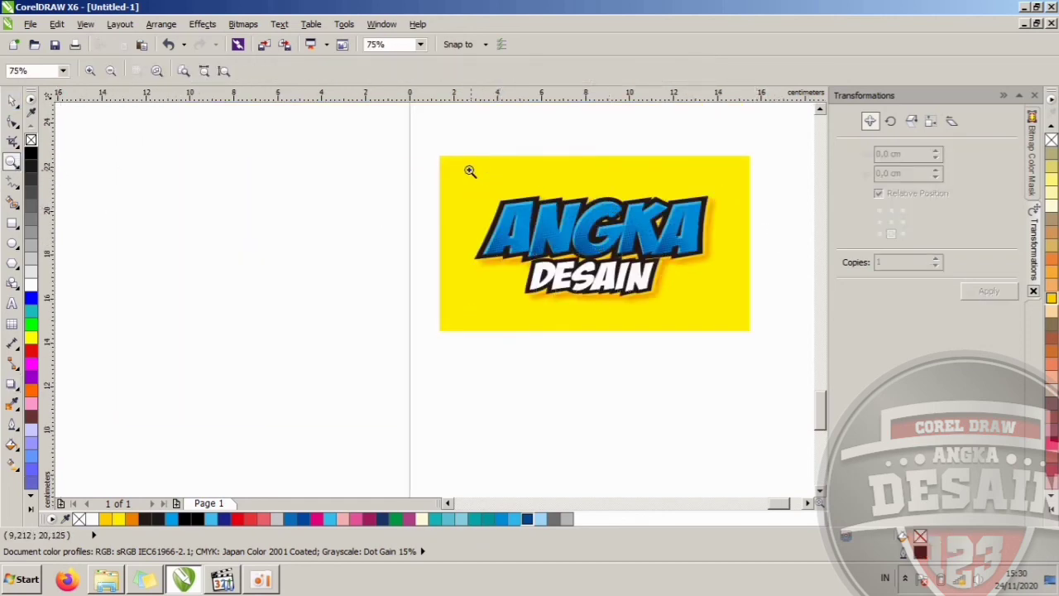
{"action": "left_click_drag", "start_coordinate": [449, 167], "coordinate": [720, 310]}
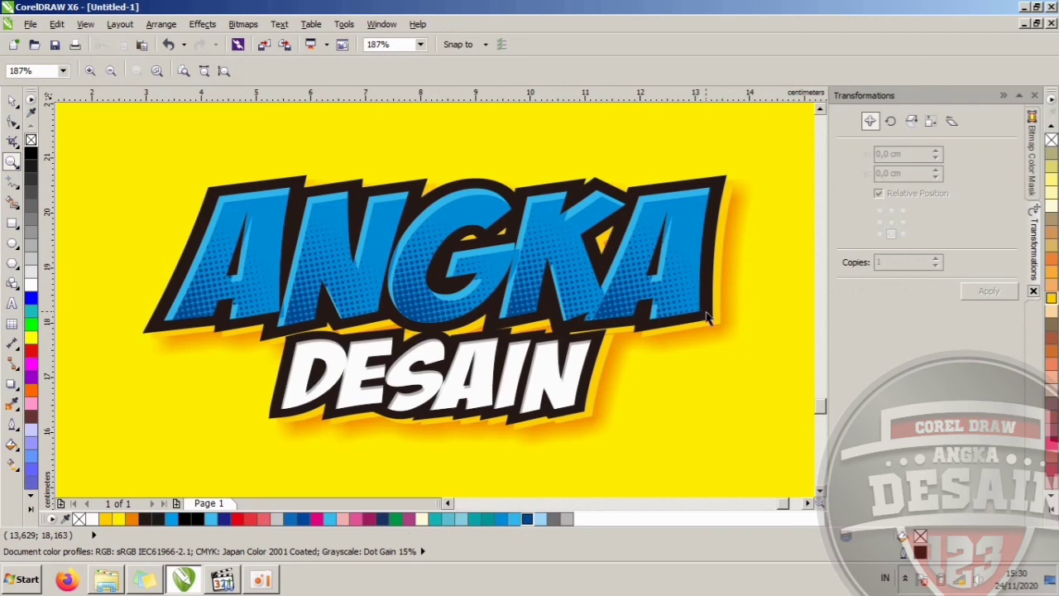
{"action": "key", "text": "F9"}
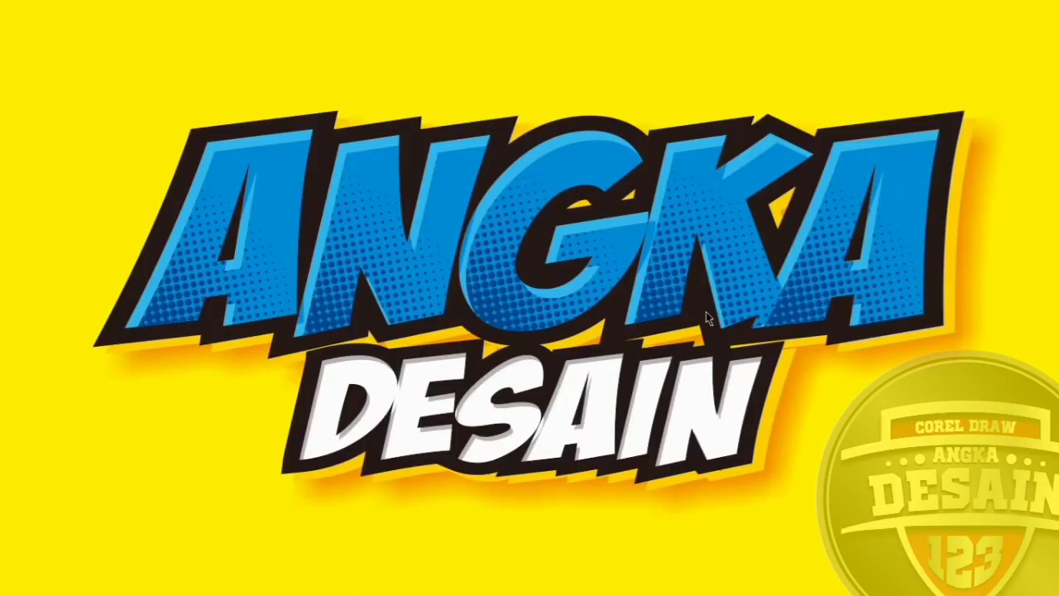